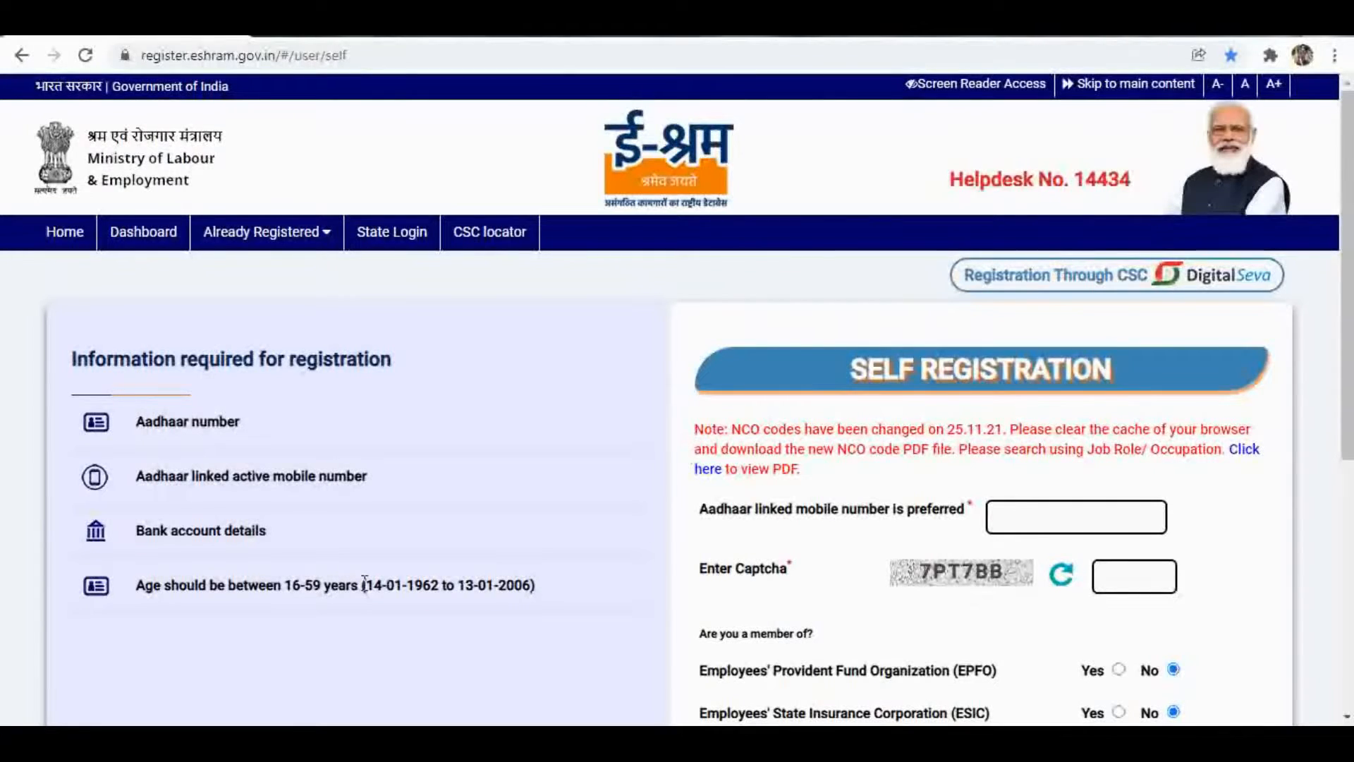
drag(364, 584, 530, 591)
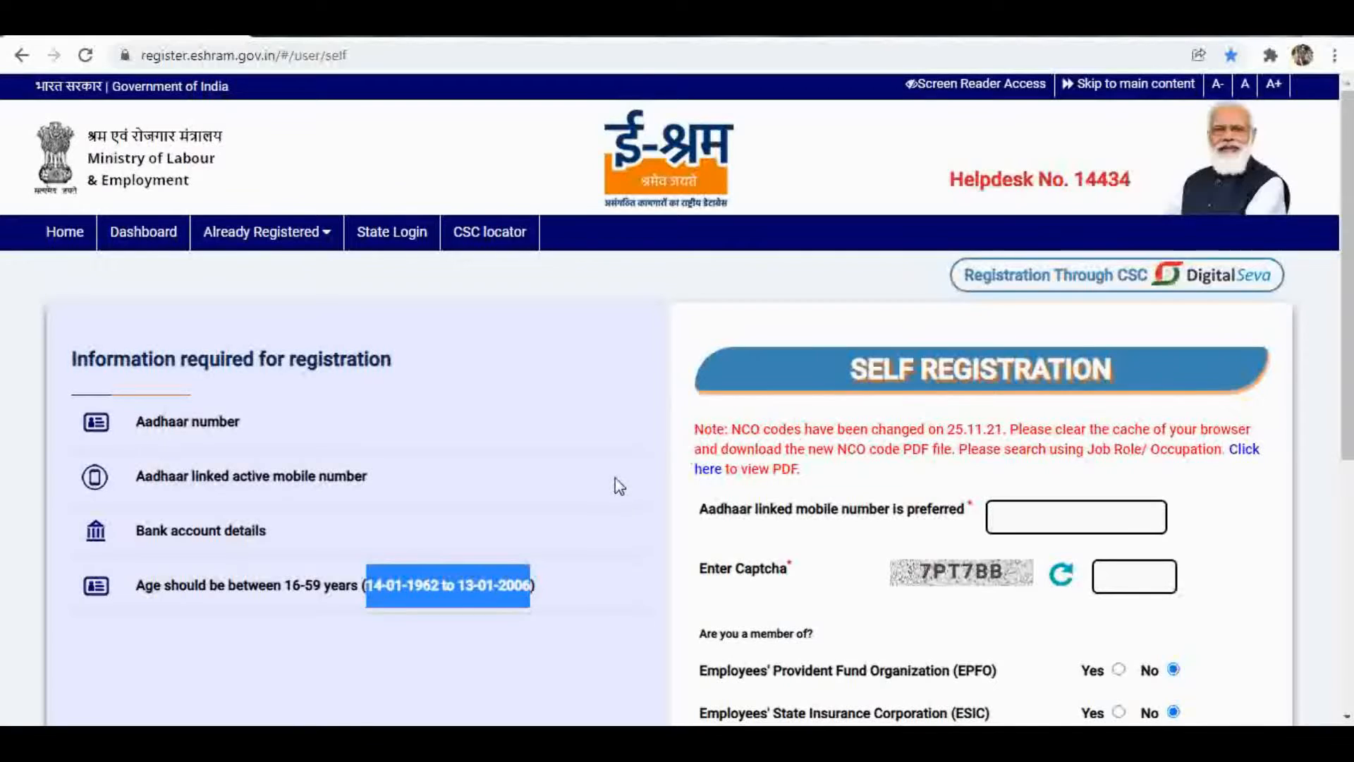
scroll(619, 486, down, 3)
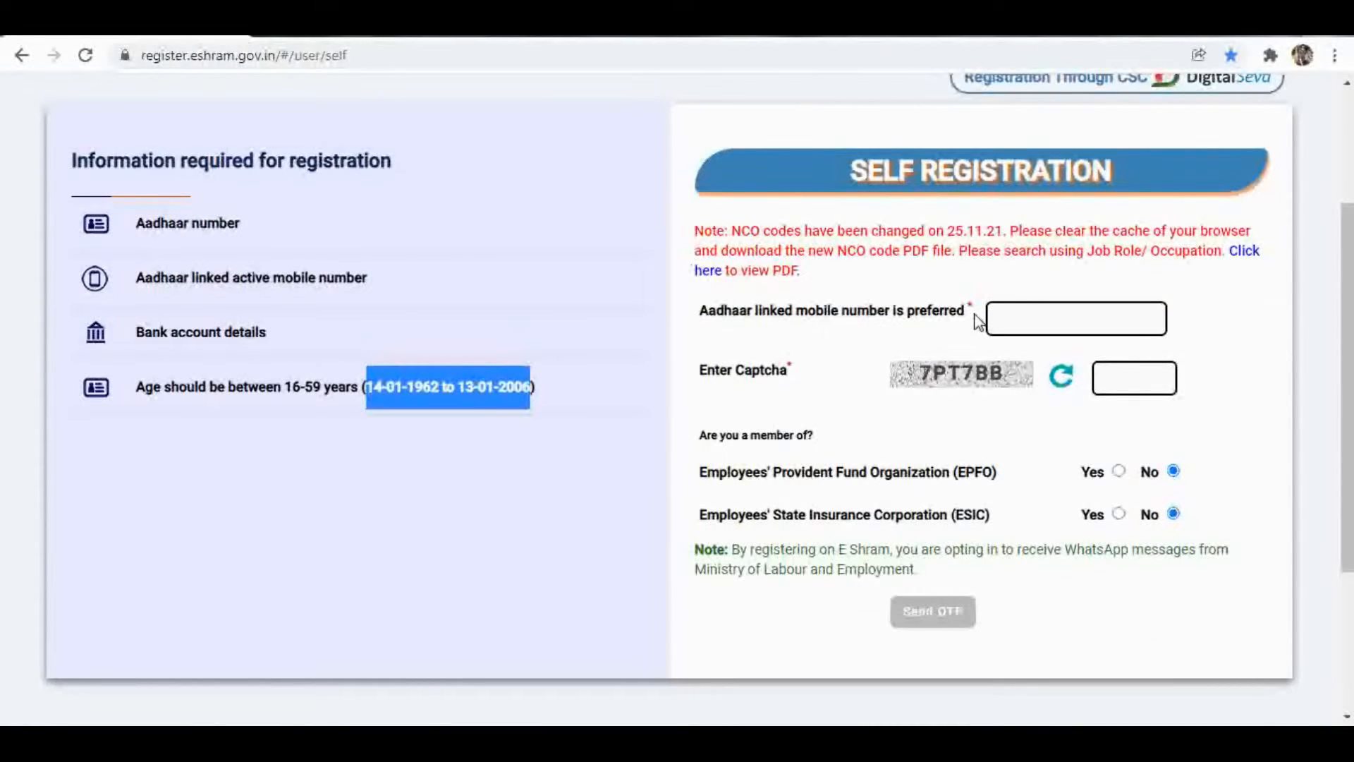
- Verify the Aadhaar-linked mobile number with the captcha and the OTP sent to it
click(1027, 319)
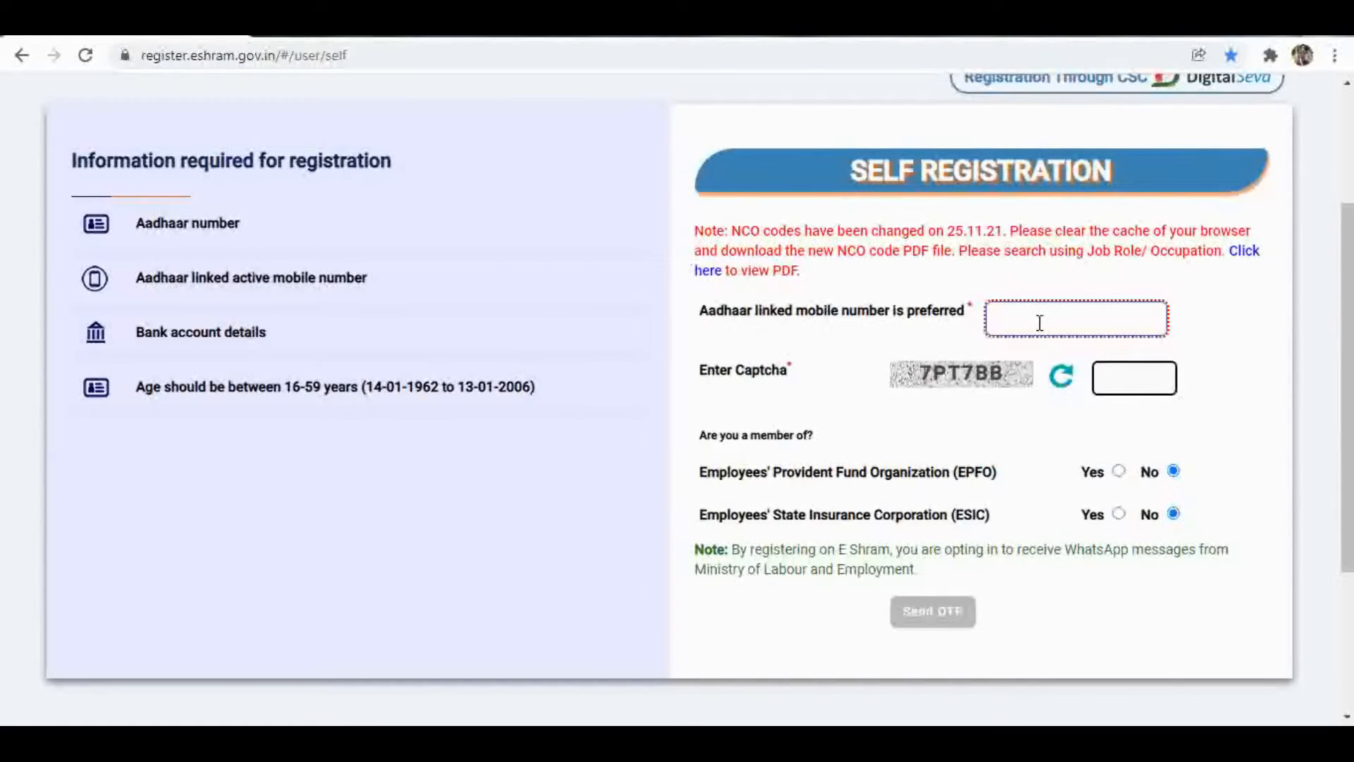
key(ctrl+v)
key(Tab)
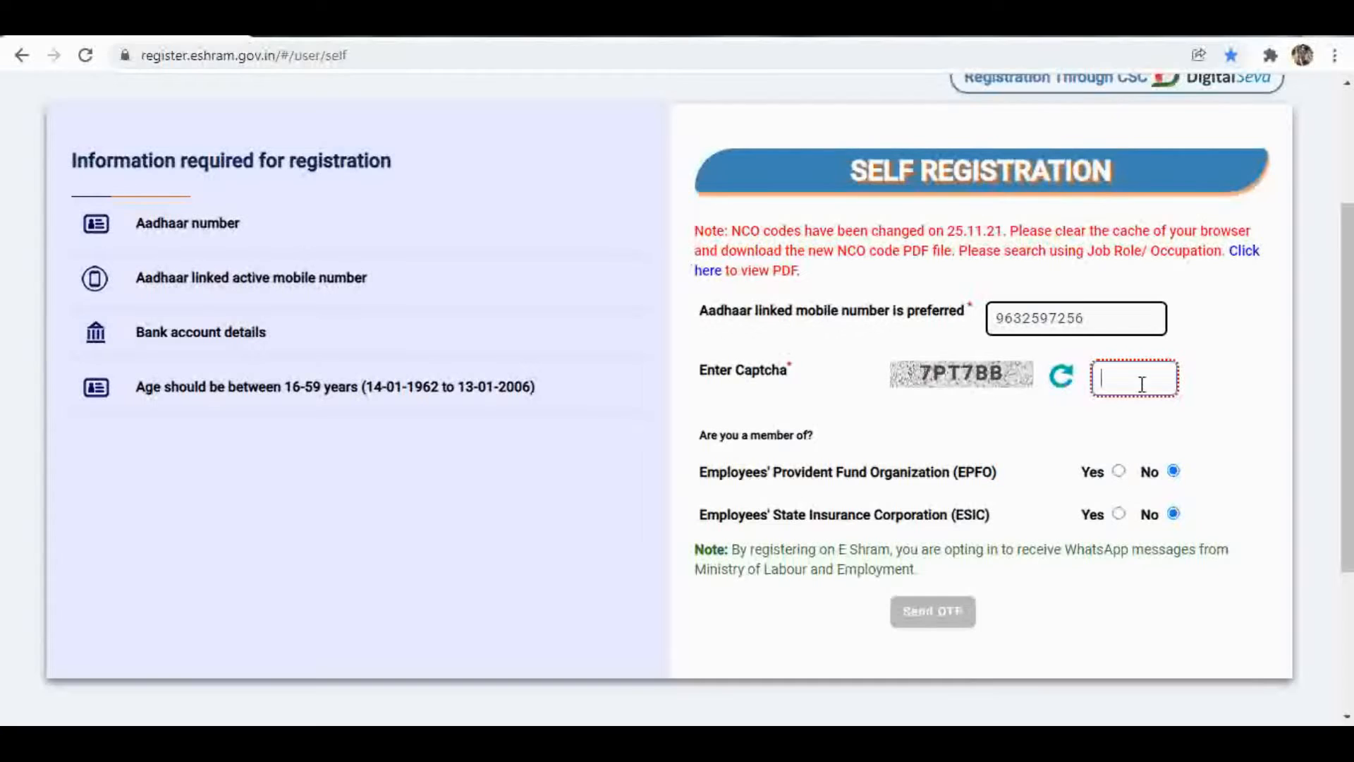
text(7PT7B)
text(BB)
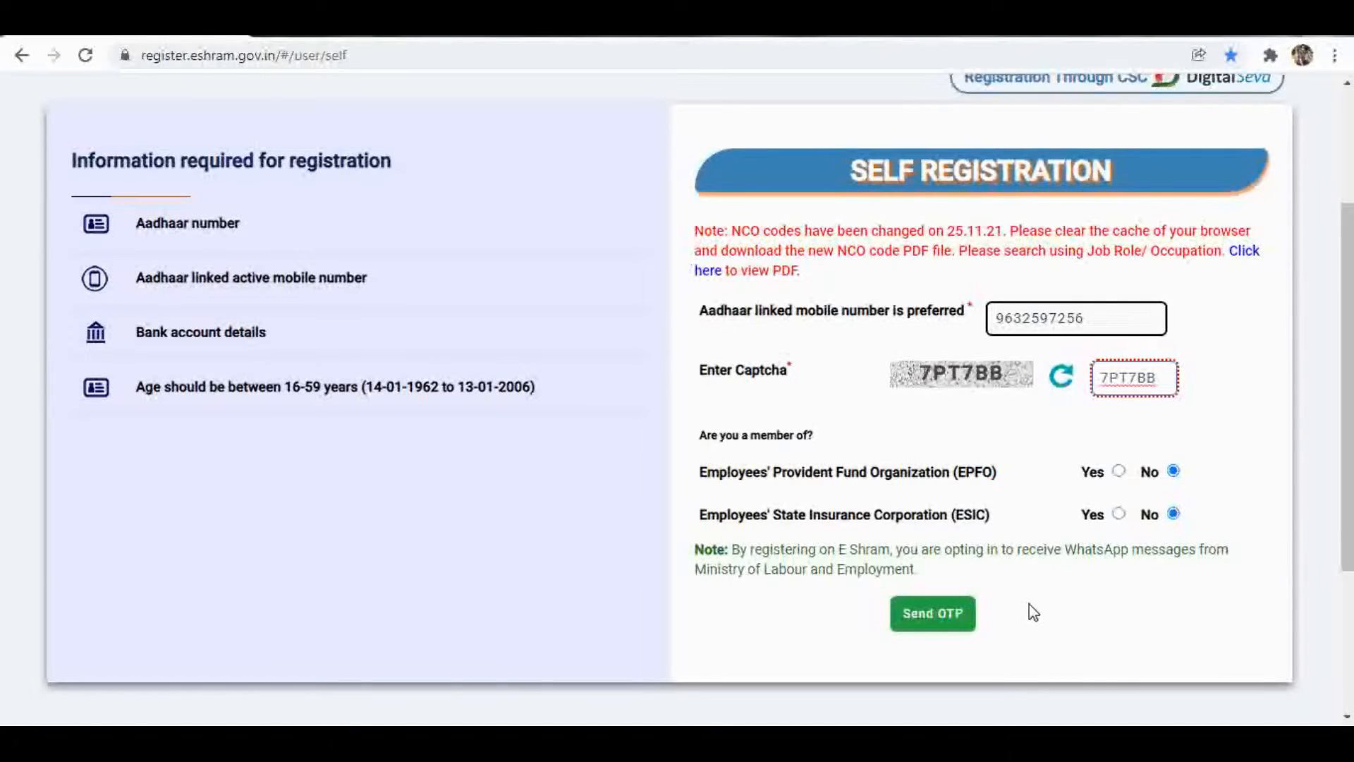
click(933, 620)
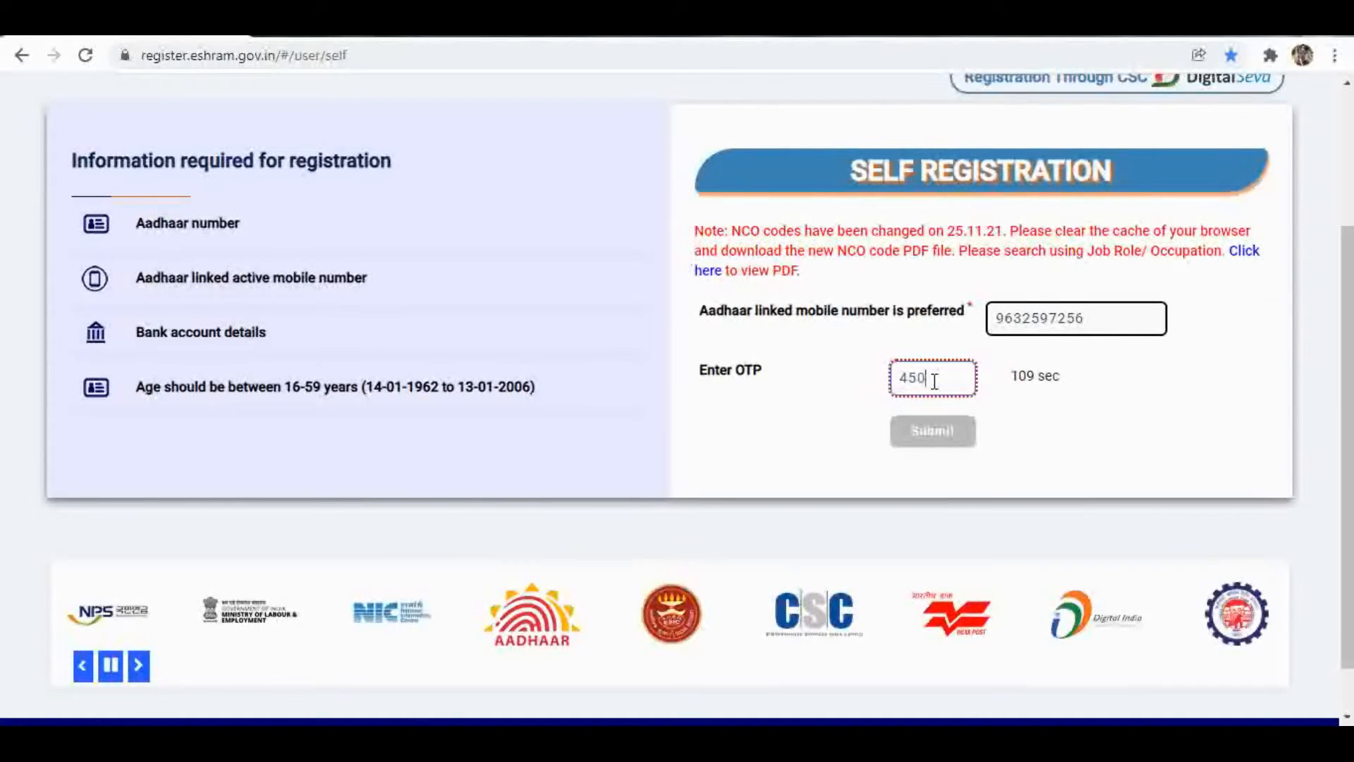
text(5)
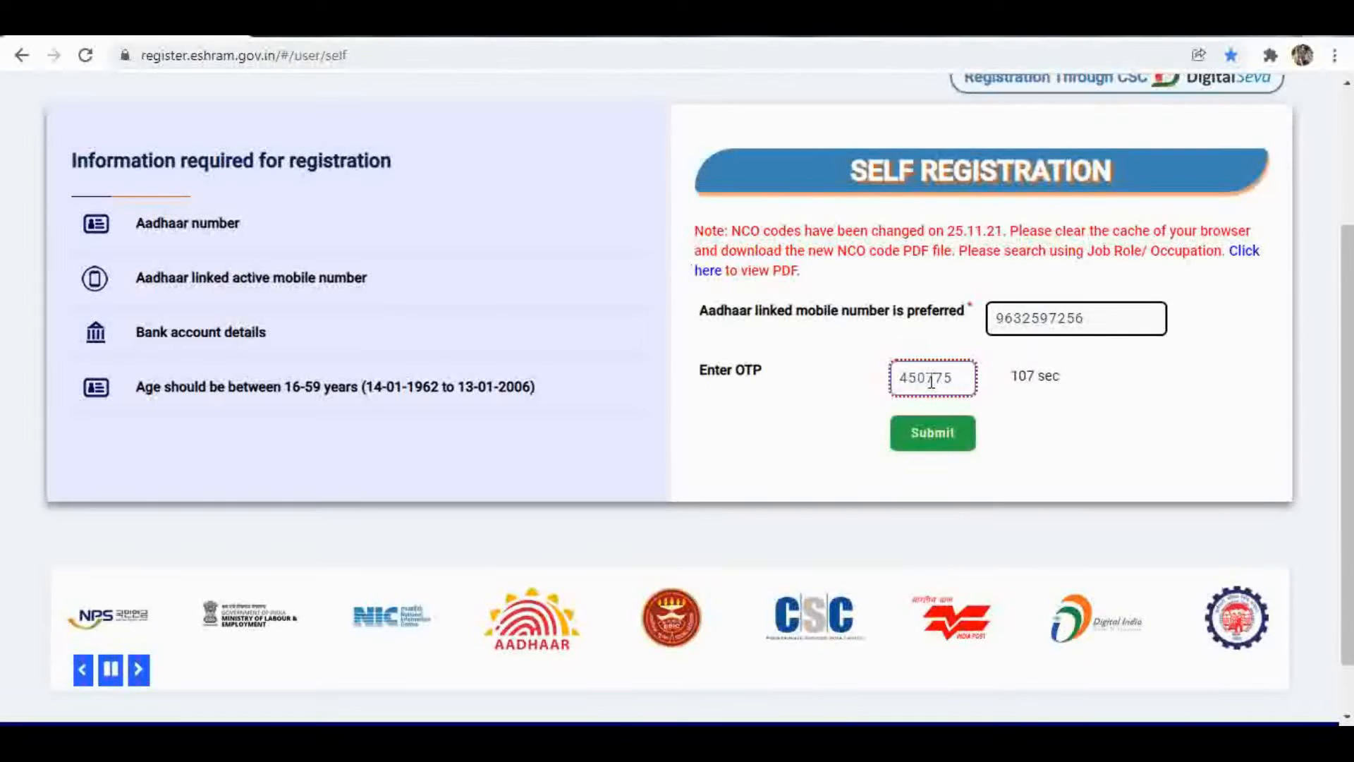
click(932, 433)
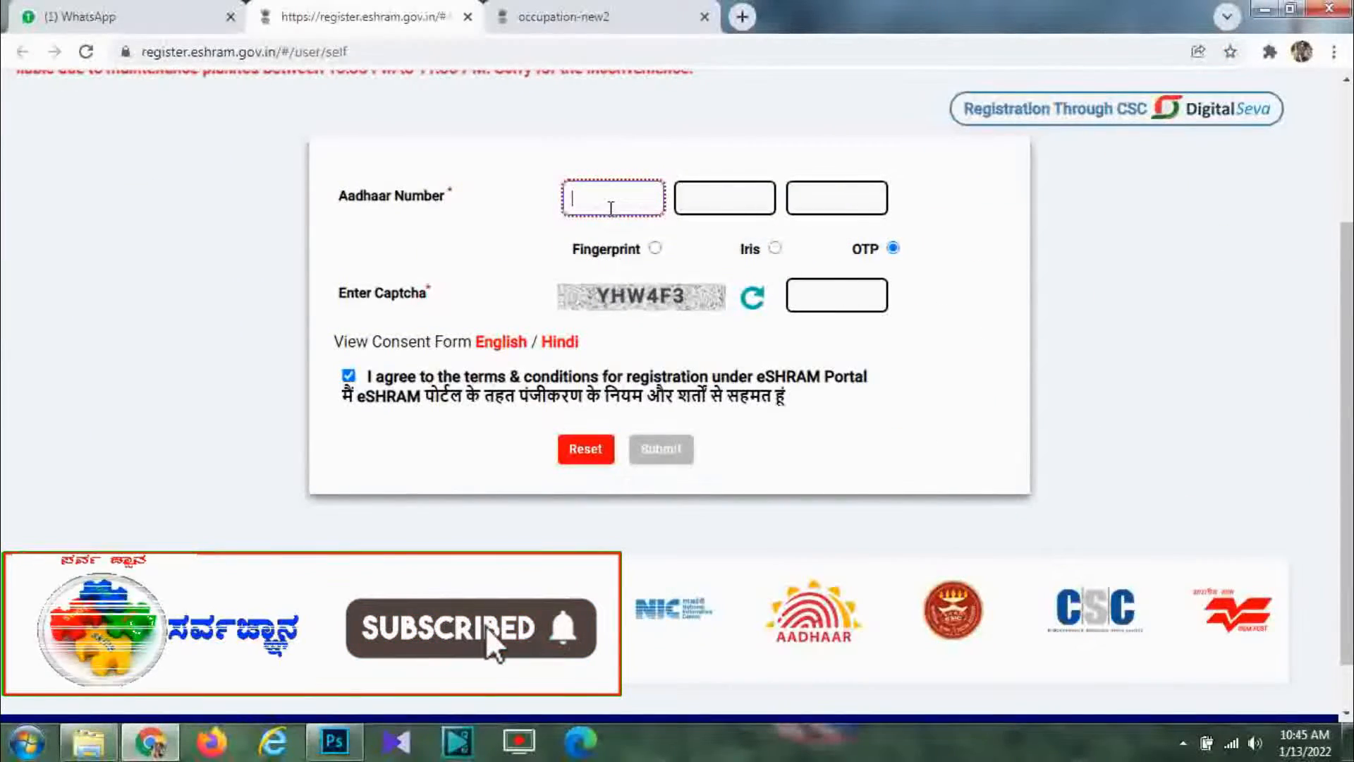
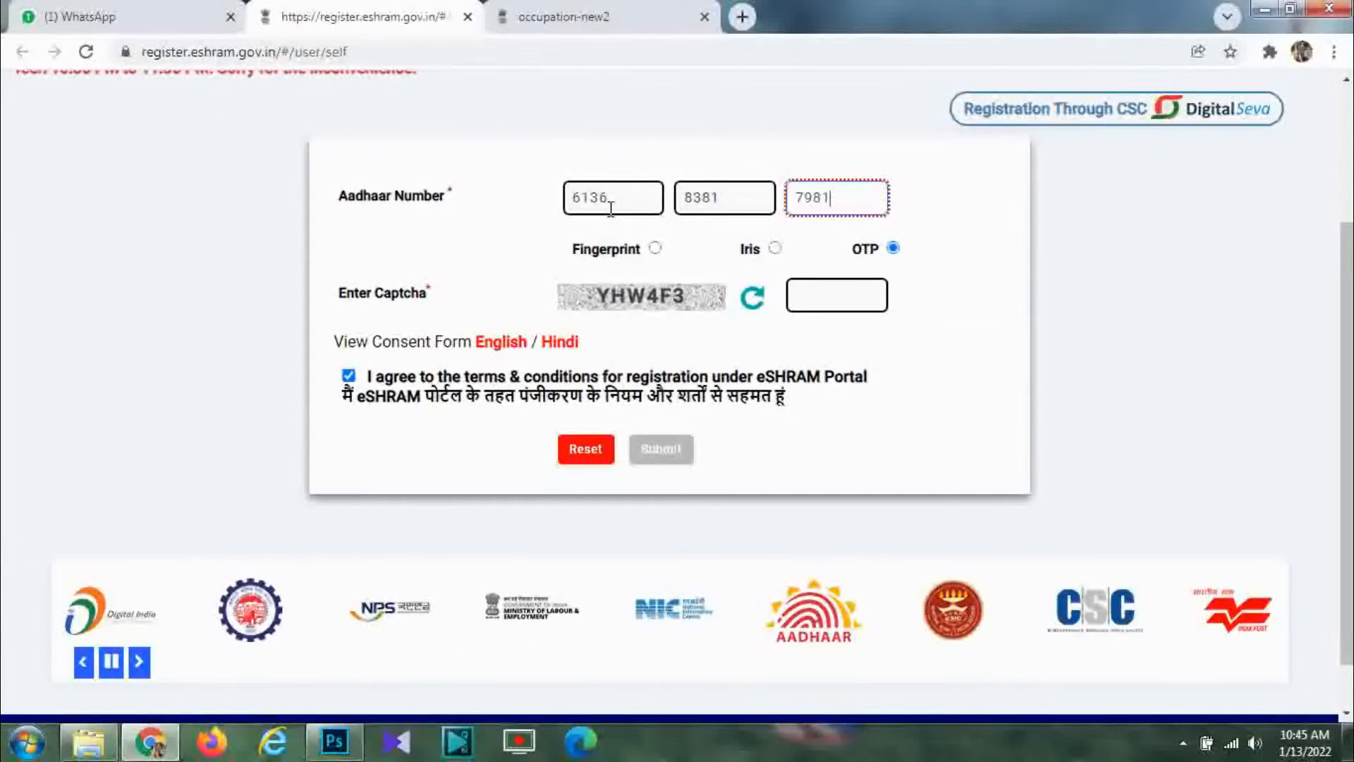
- Submit the 12-digit Aadhaar number with OTP authentication and the captcha
click(893, 248)
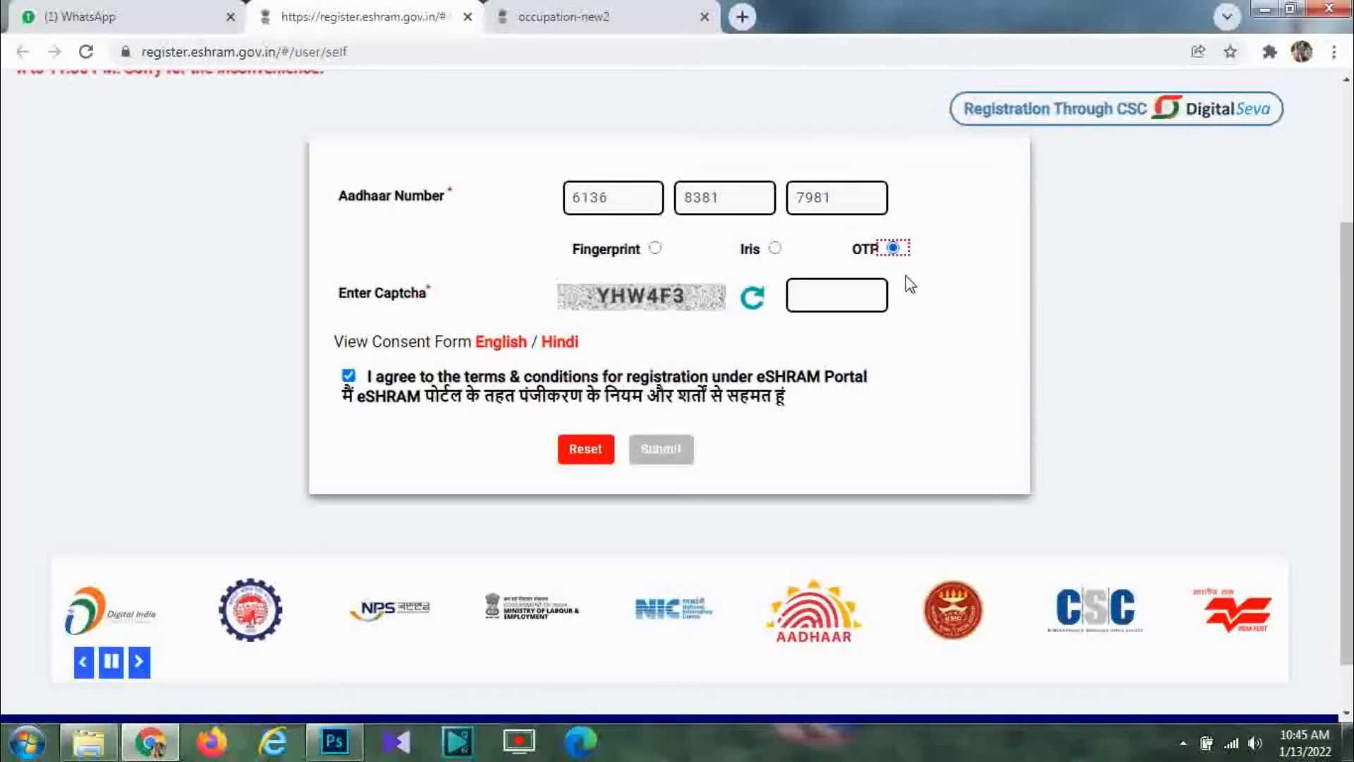
click(860, 298)
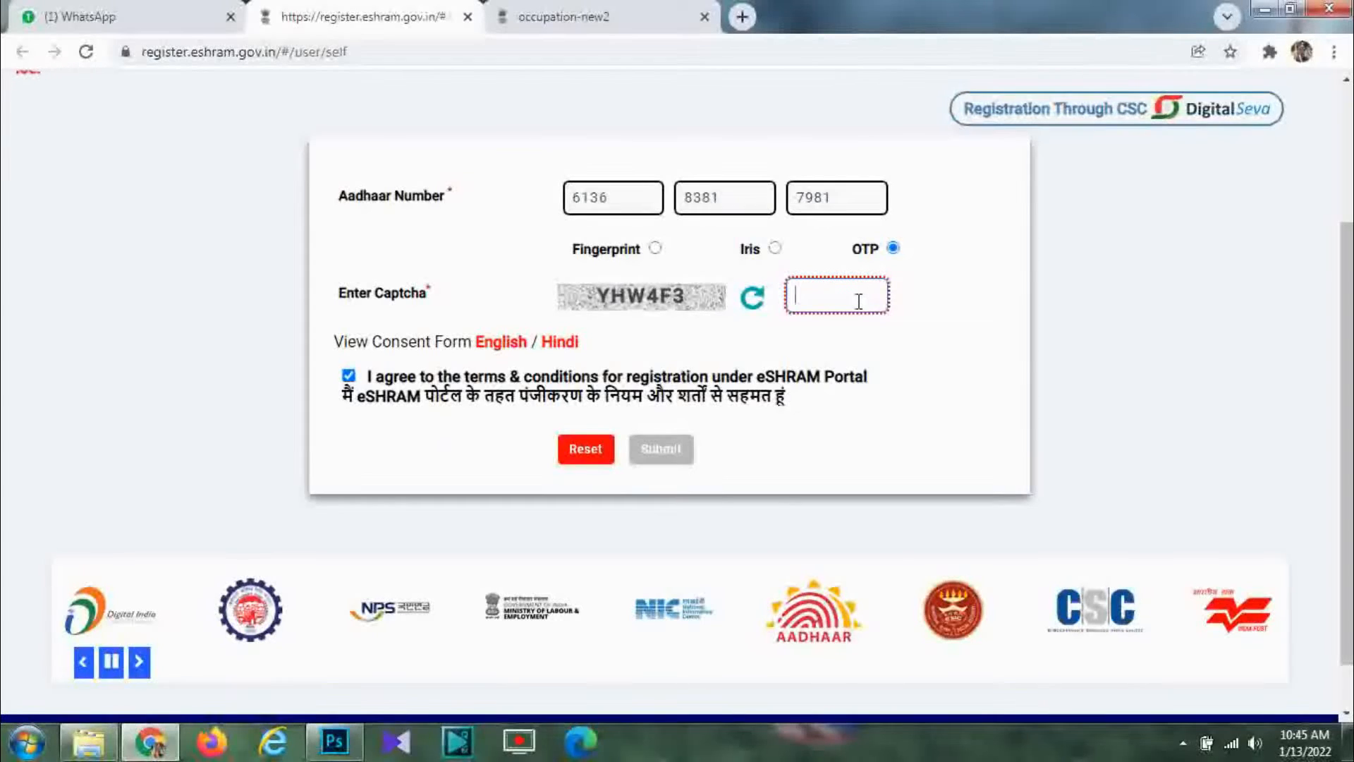
text(YHW4)
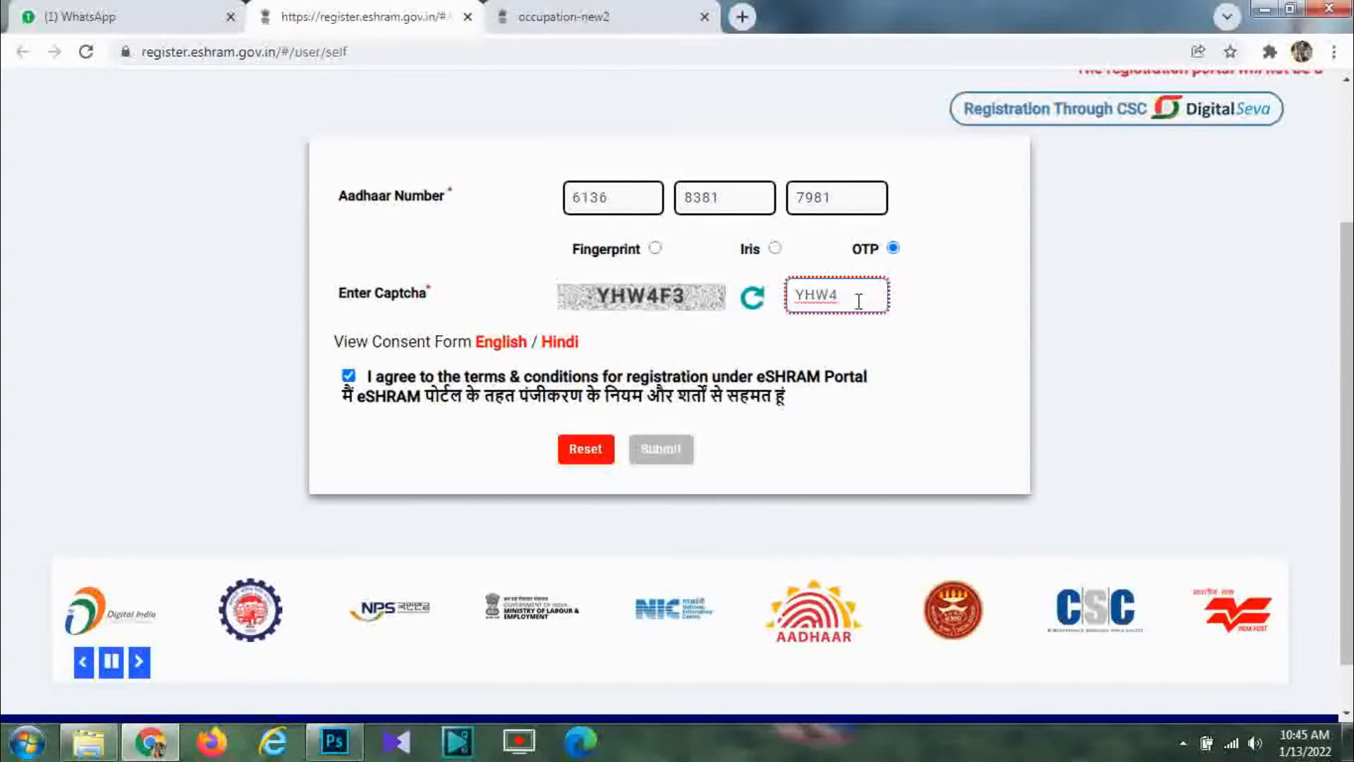
text(F3)
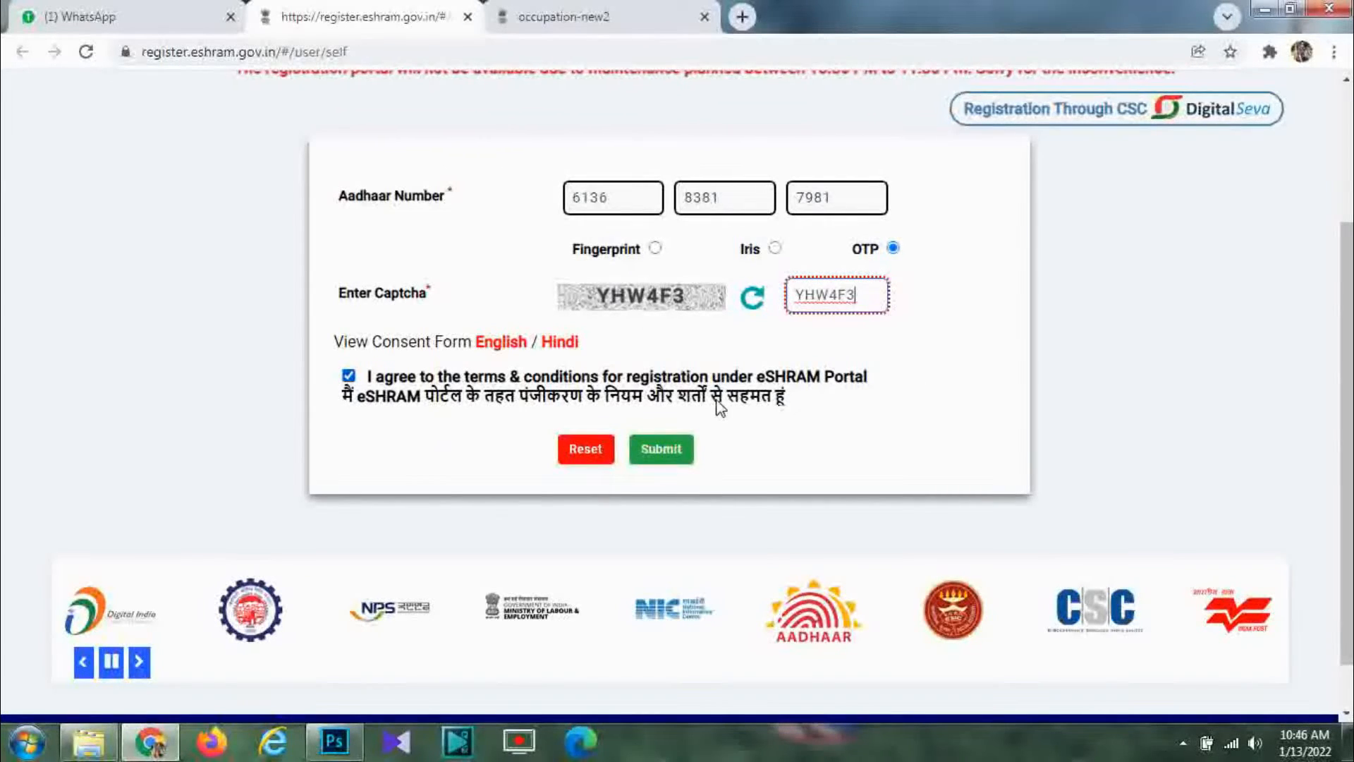
click(659, 452)
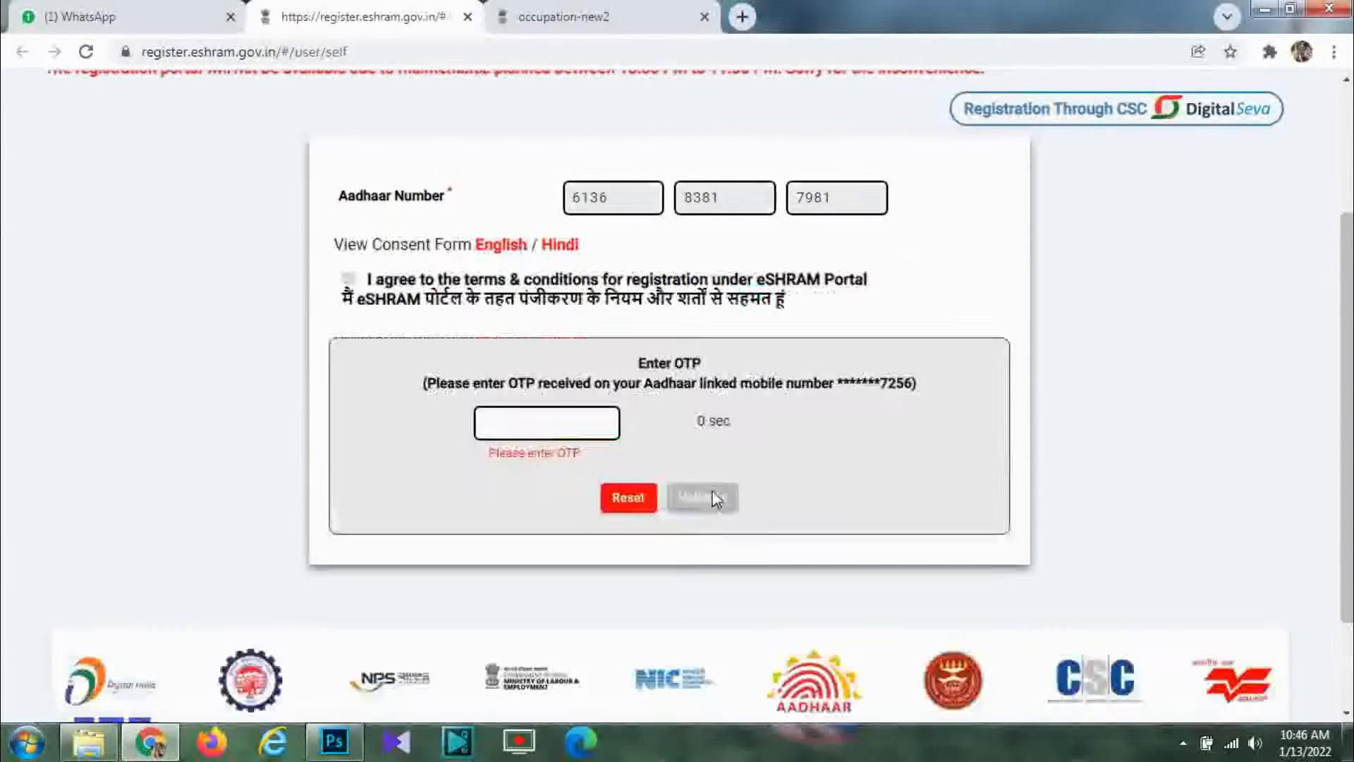
- Enter the six-digit OTP sent to the Aadhaar-linked mobile and validate it
click(573, 428)
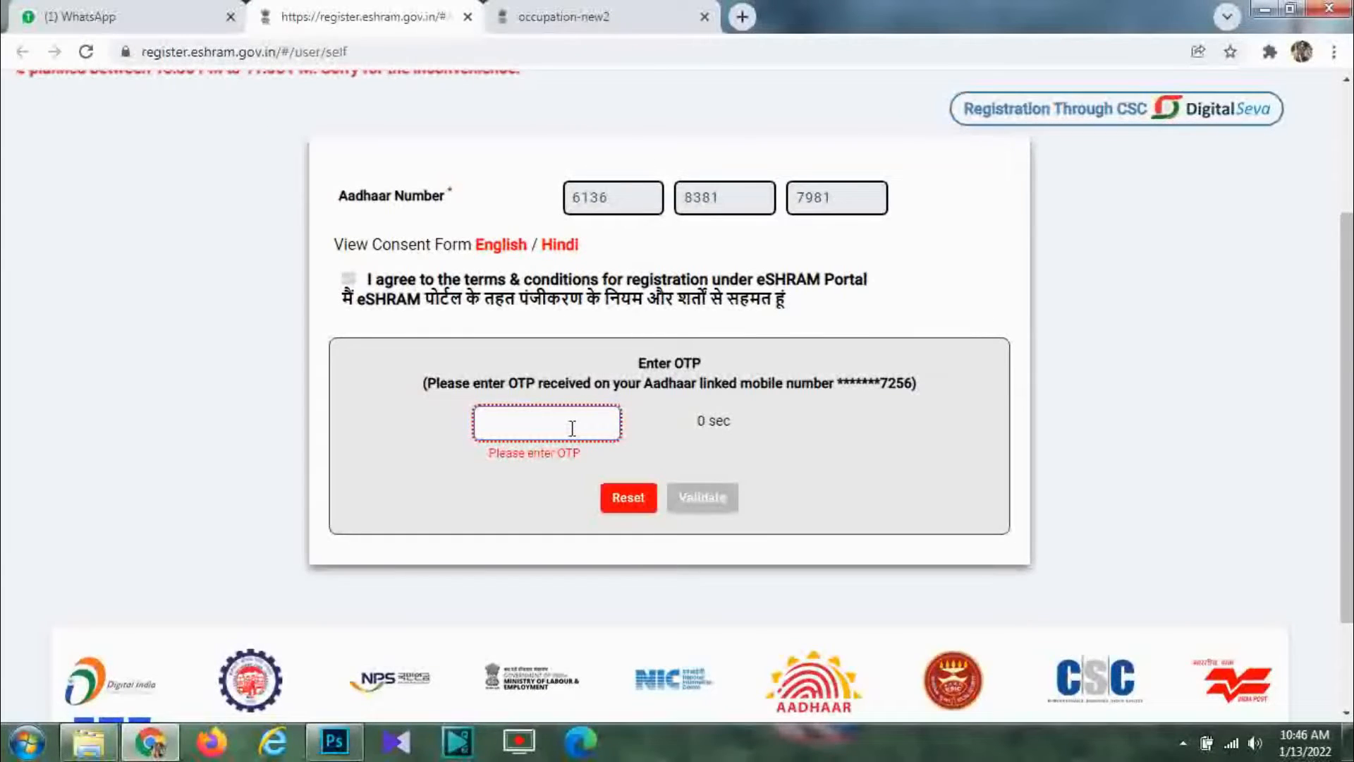
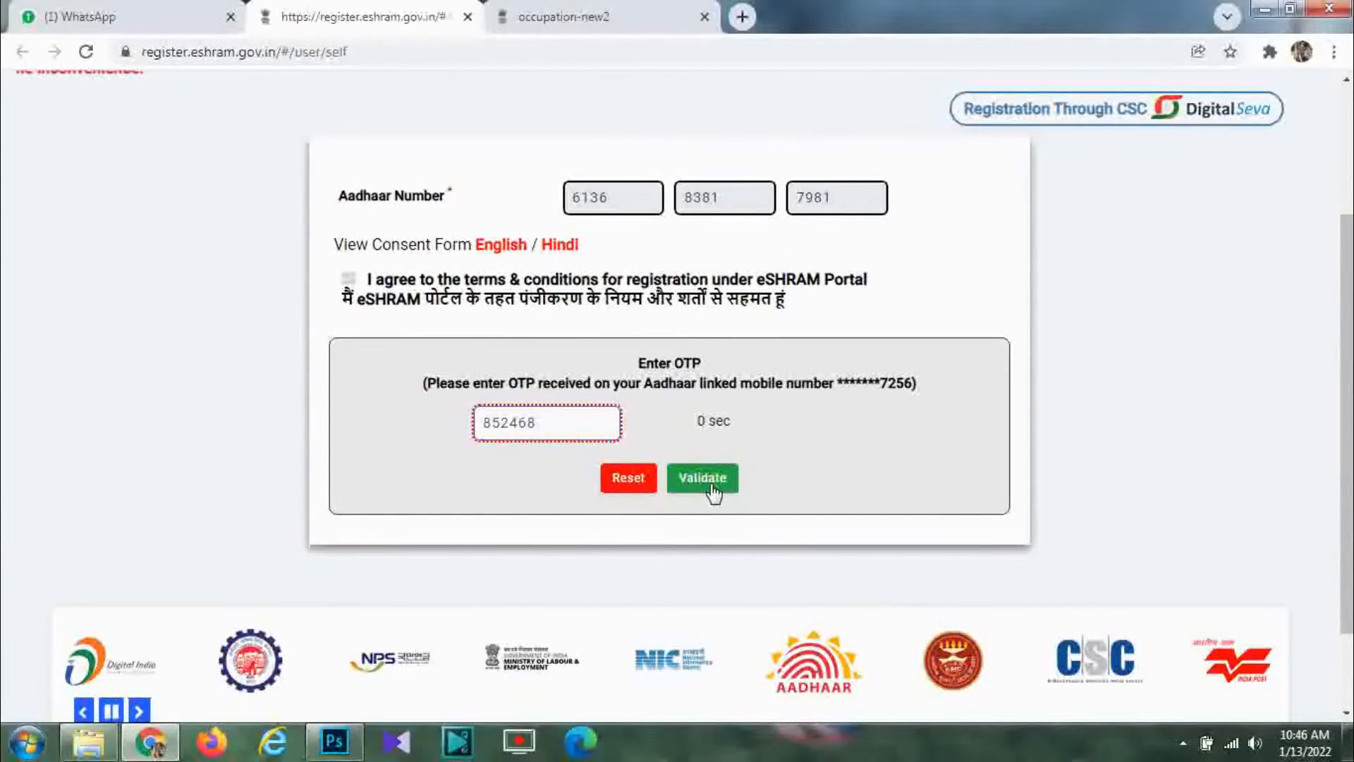
click(711, 487)
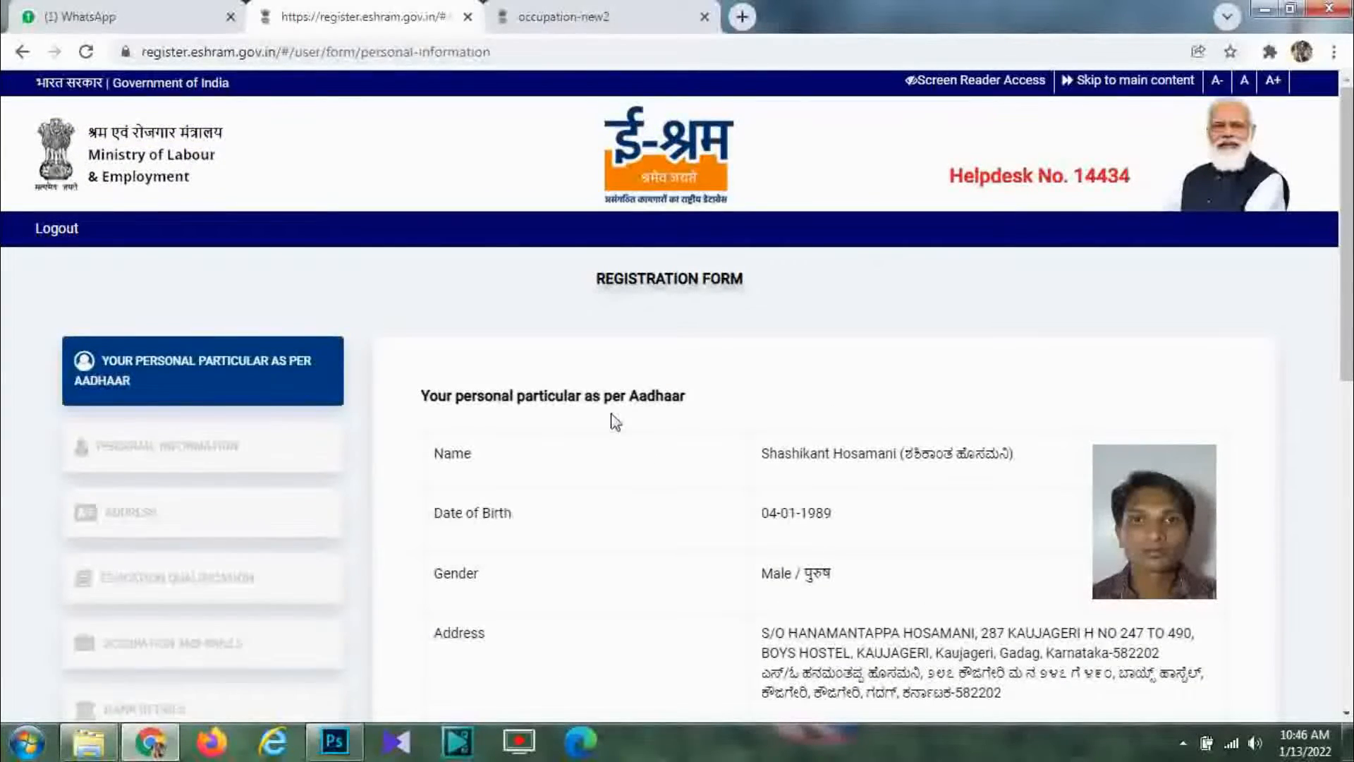
- Copy the English Aadhaar address lines, then continue to entering other details
scroll(613, 420, down, 3)
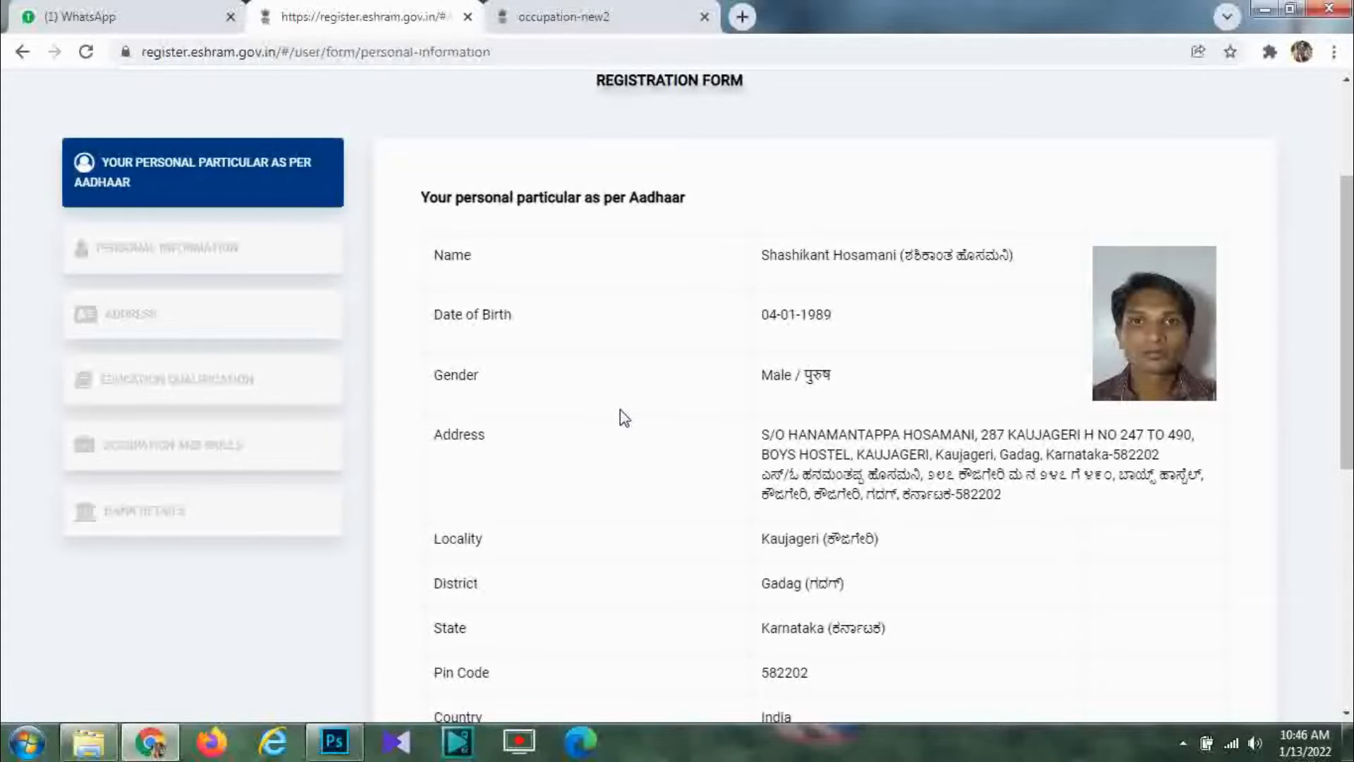
scroll(708, 372, down, 1)
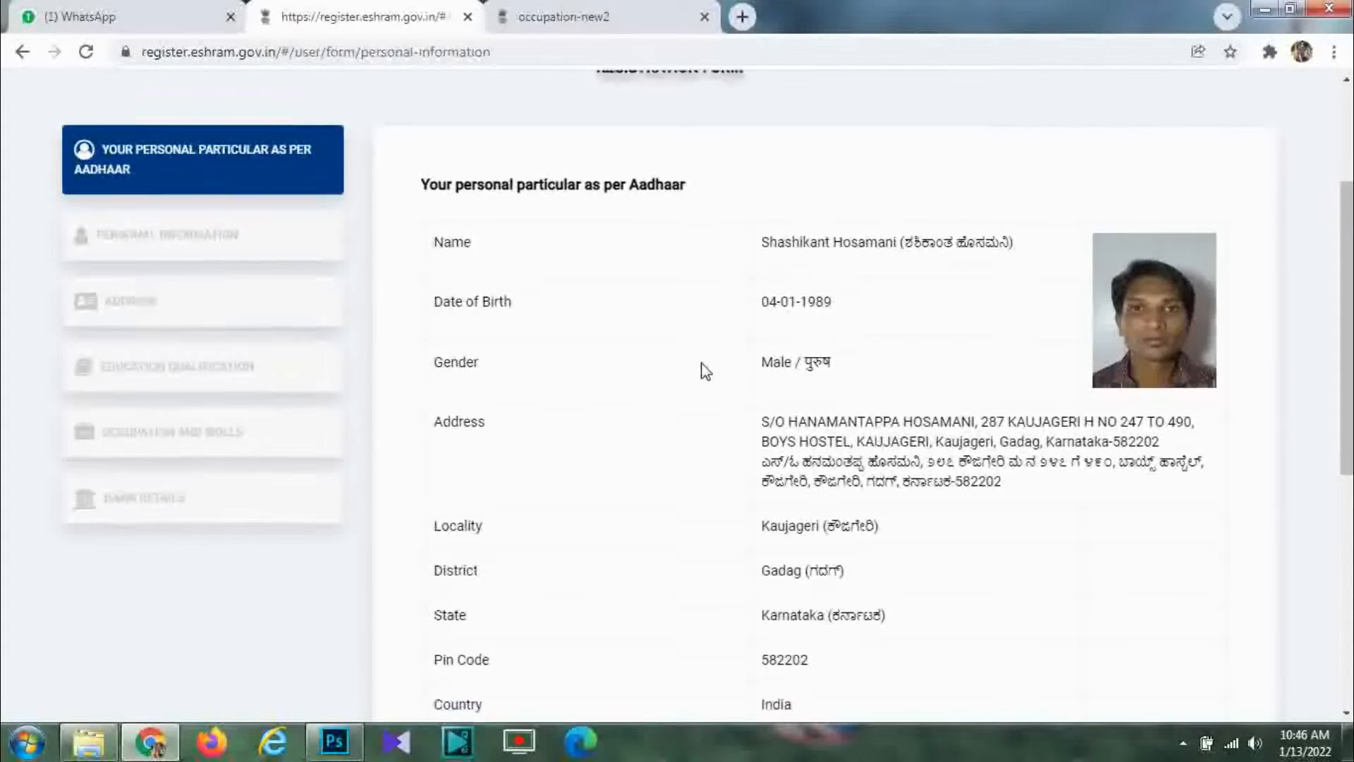
scroll(705, 371, down, 3)
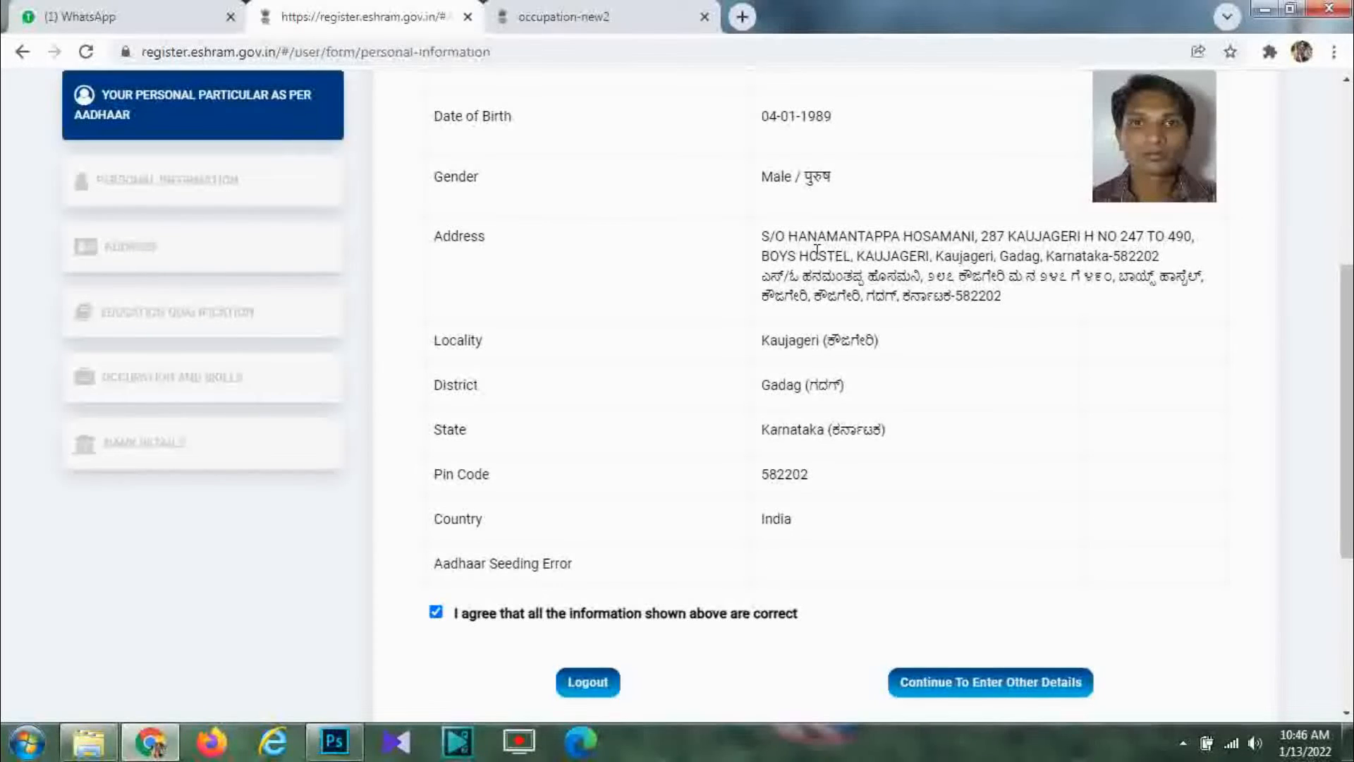
drag(764, 233, 1167, 261)
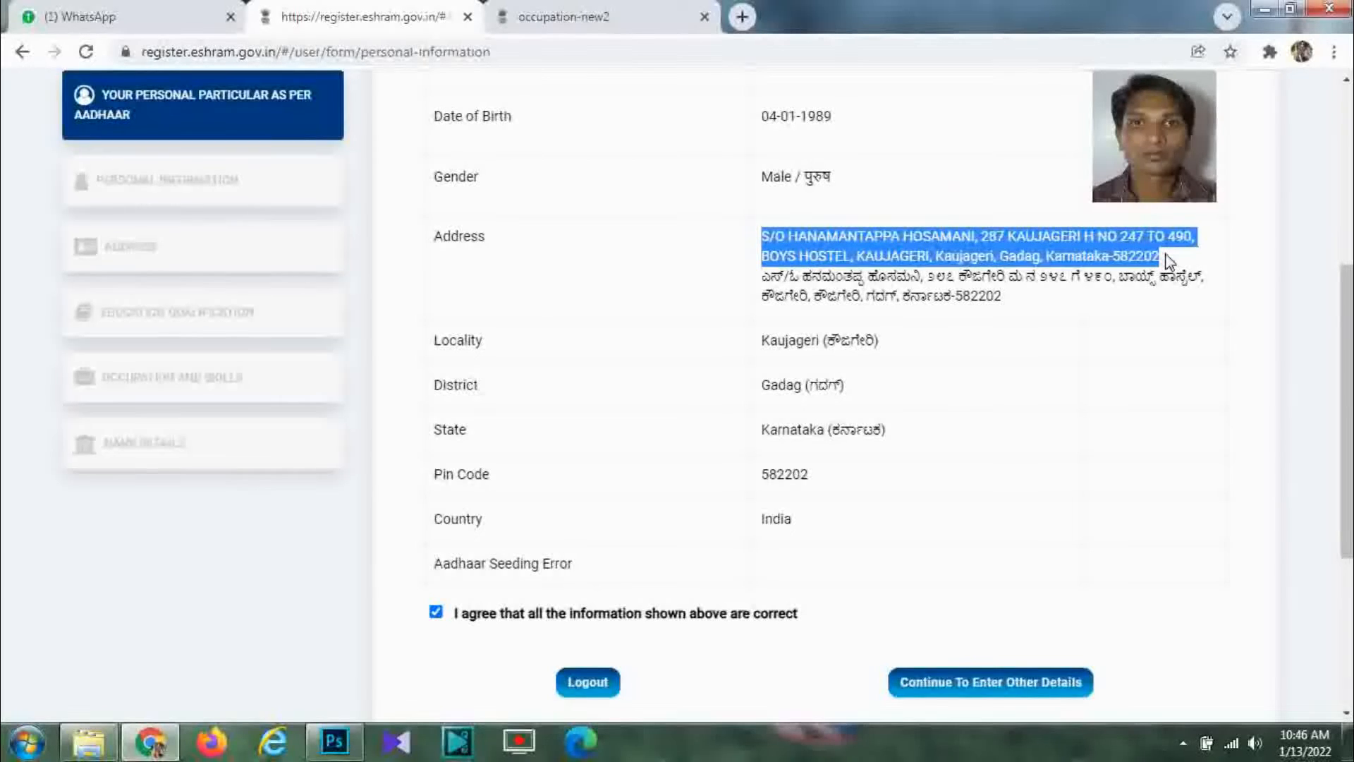
right_click(1126, 265)
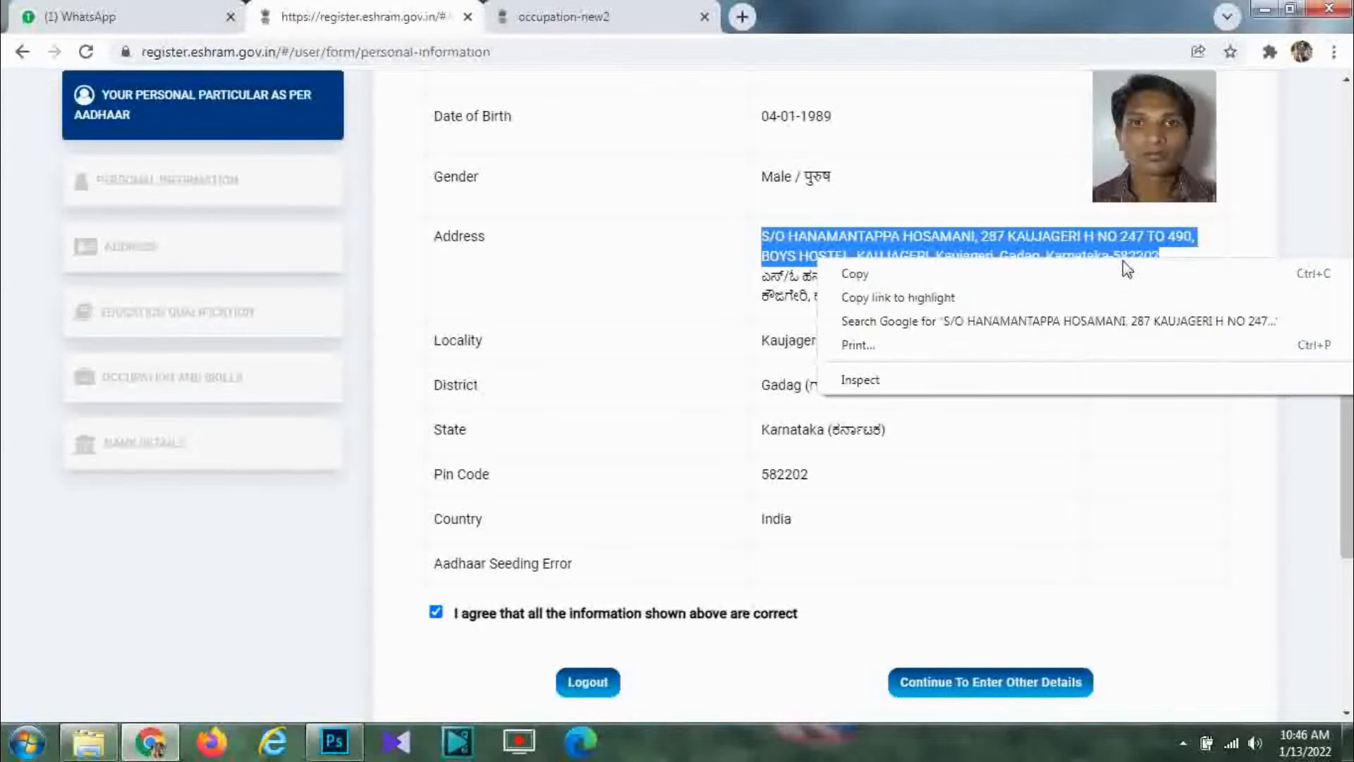
click(1063, 274)
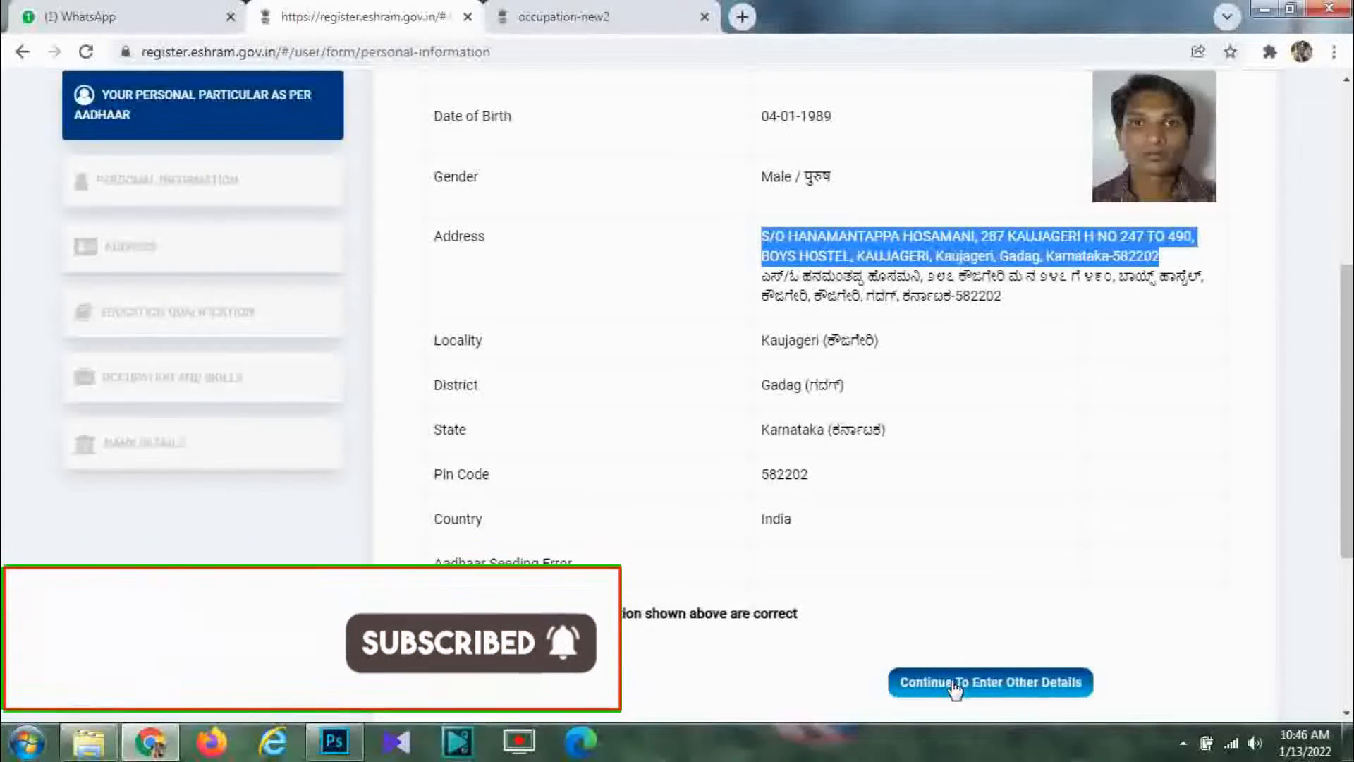
click(1019, 692)
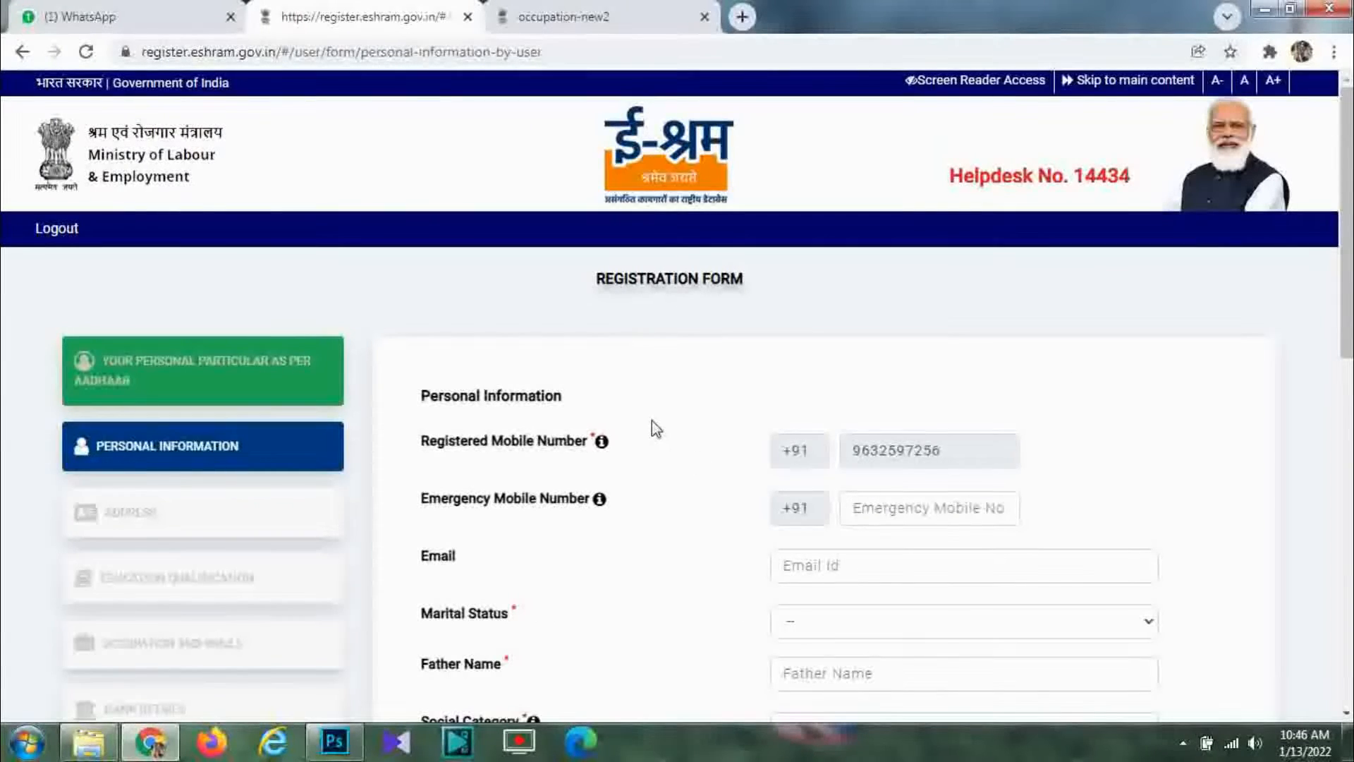
- Fill in the emergency mobile number and the email address
scroll(651, 420, down, 3)
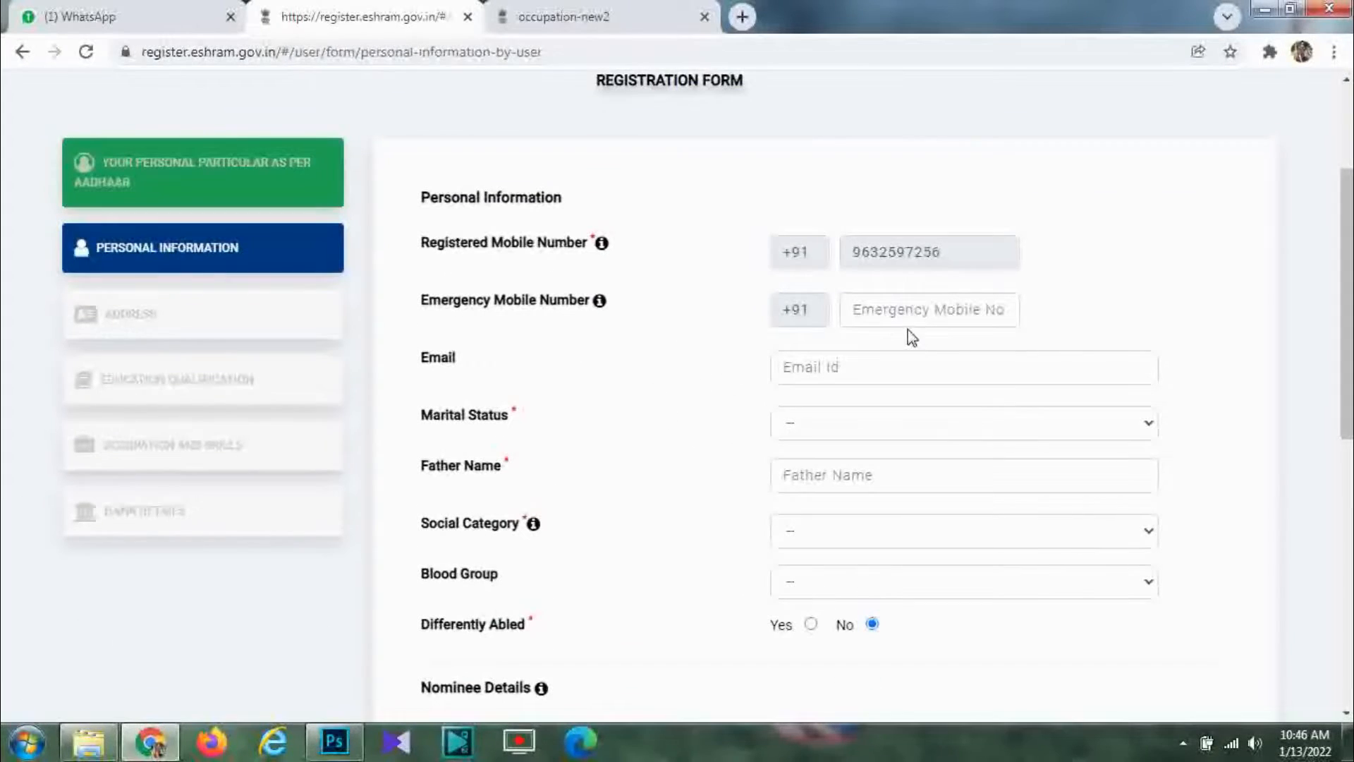
click(913, 310)
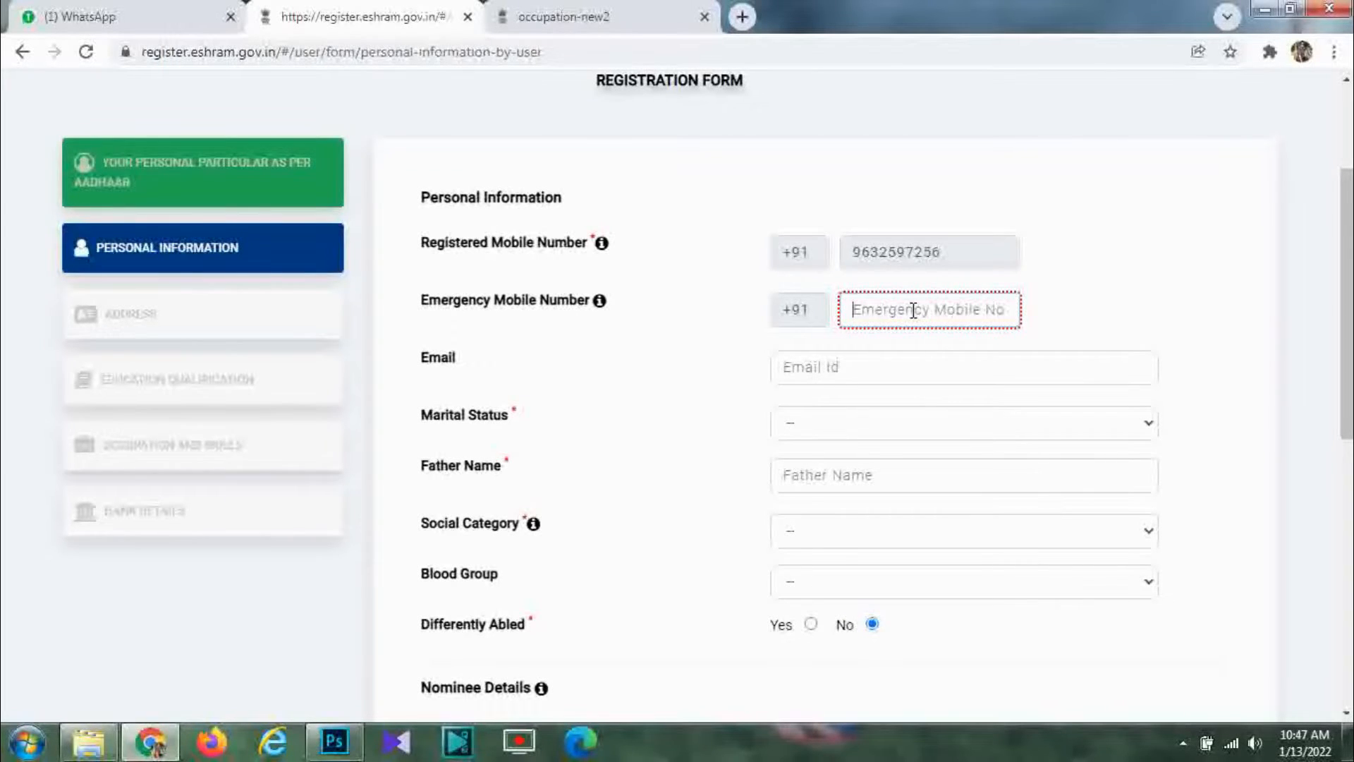
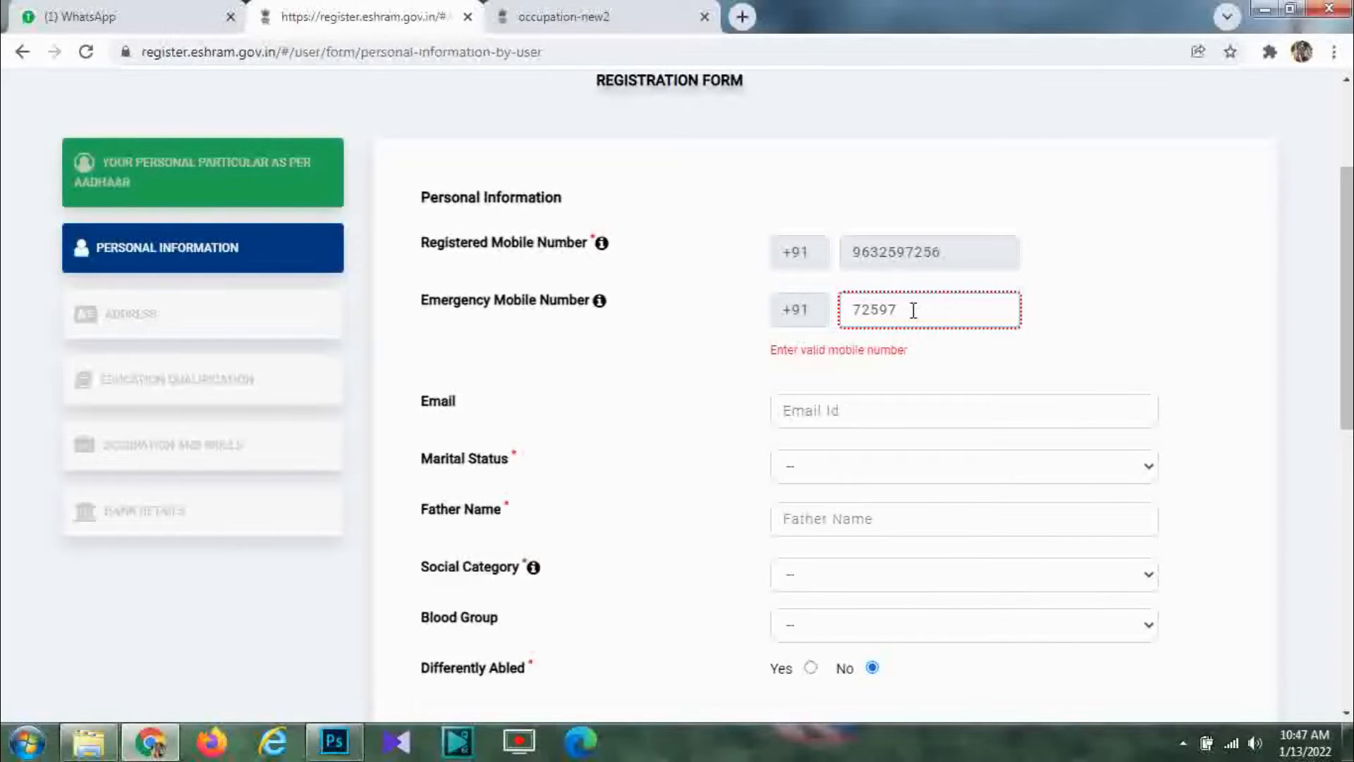
click(909, 360)
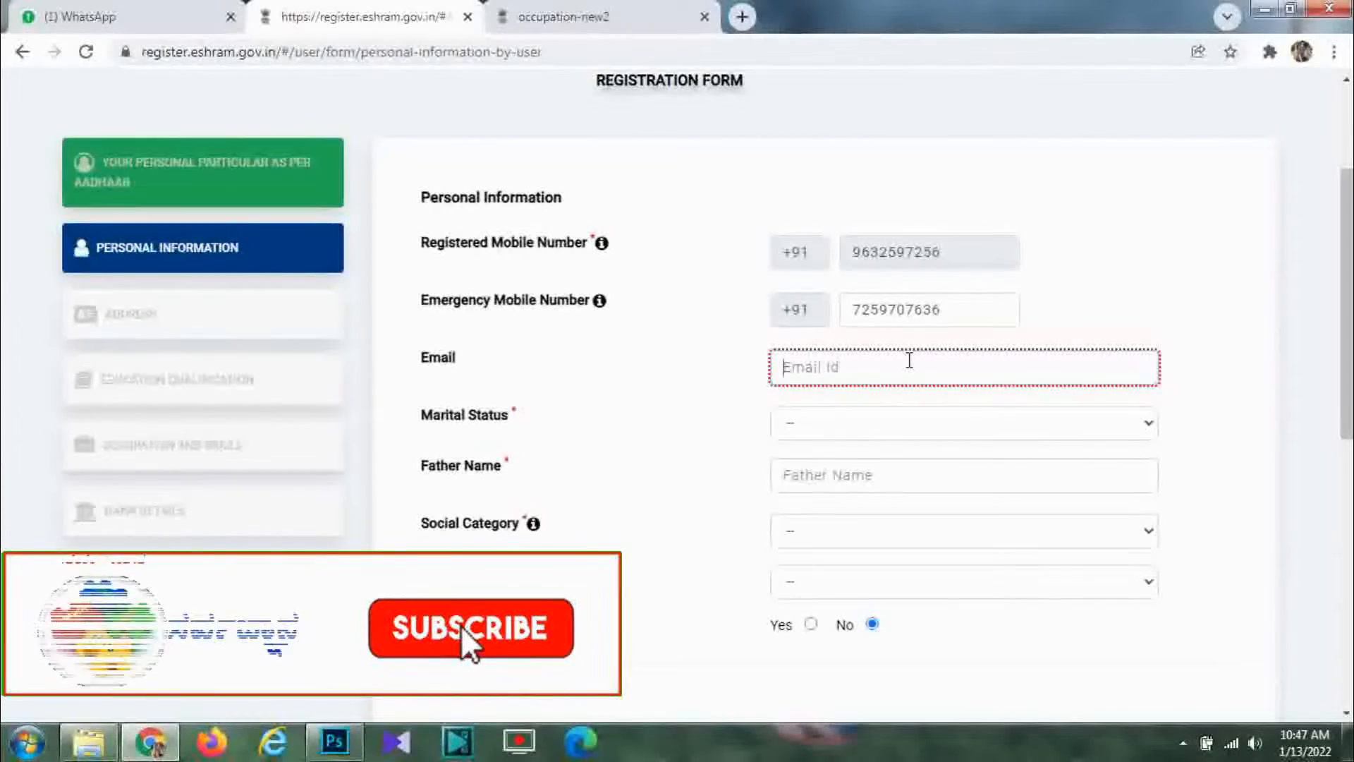
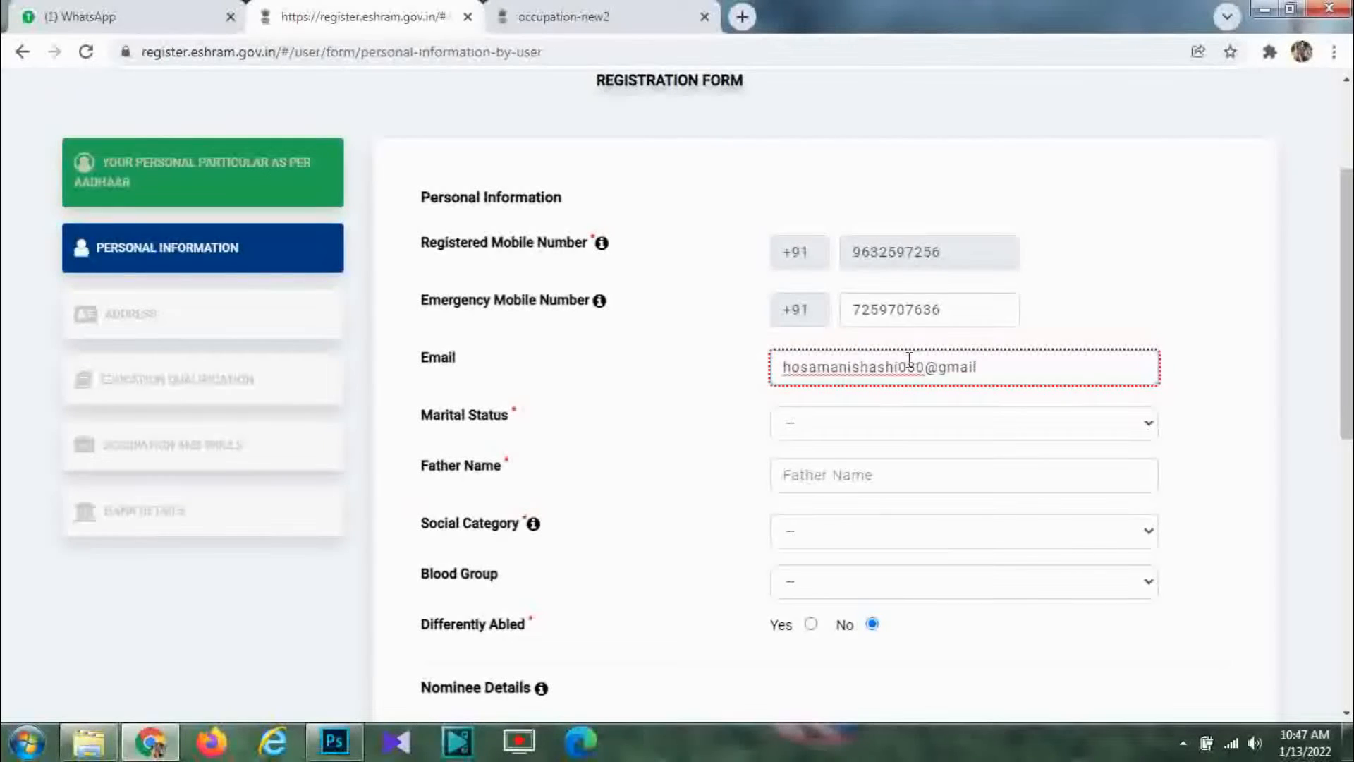
- Set marital status to Never married and enter the father's name
click(944, 434)
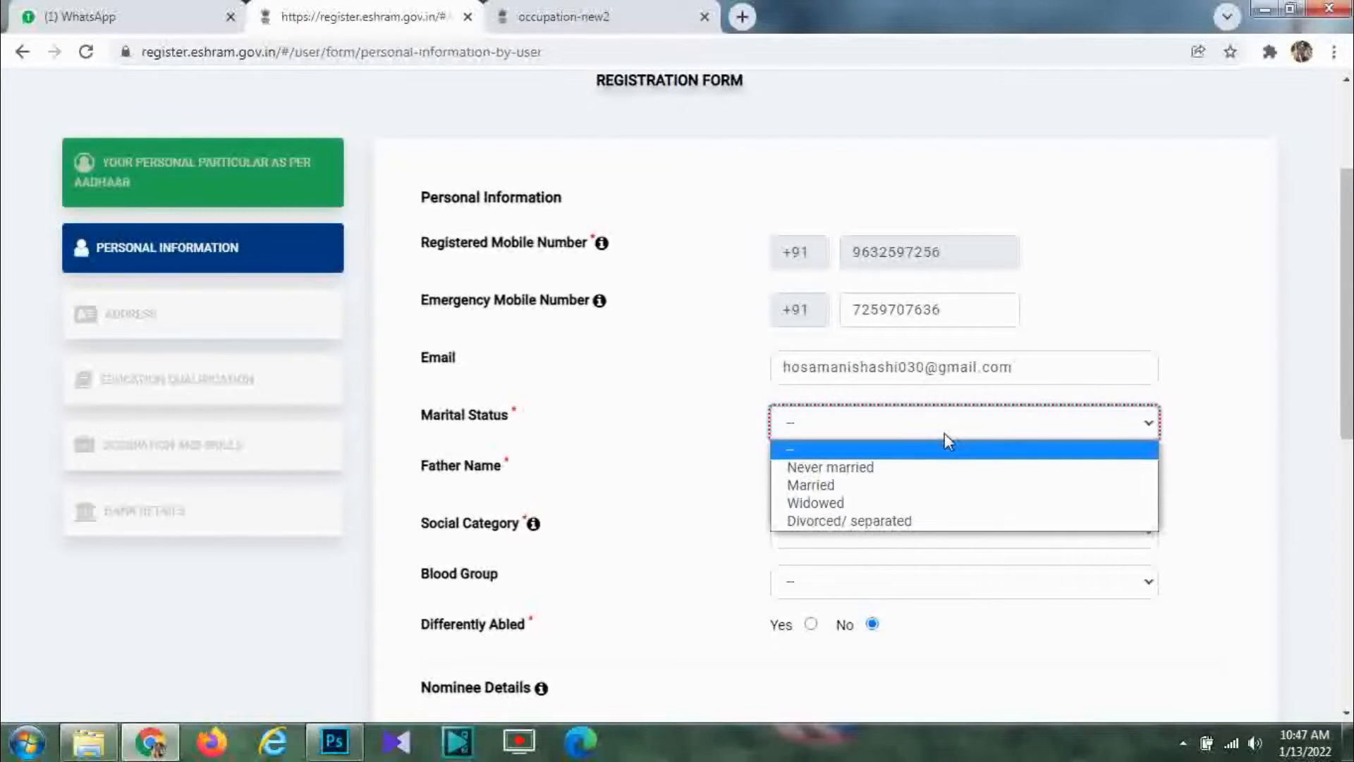
click(946, 467)
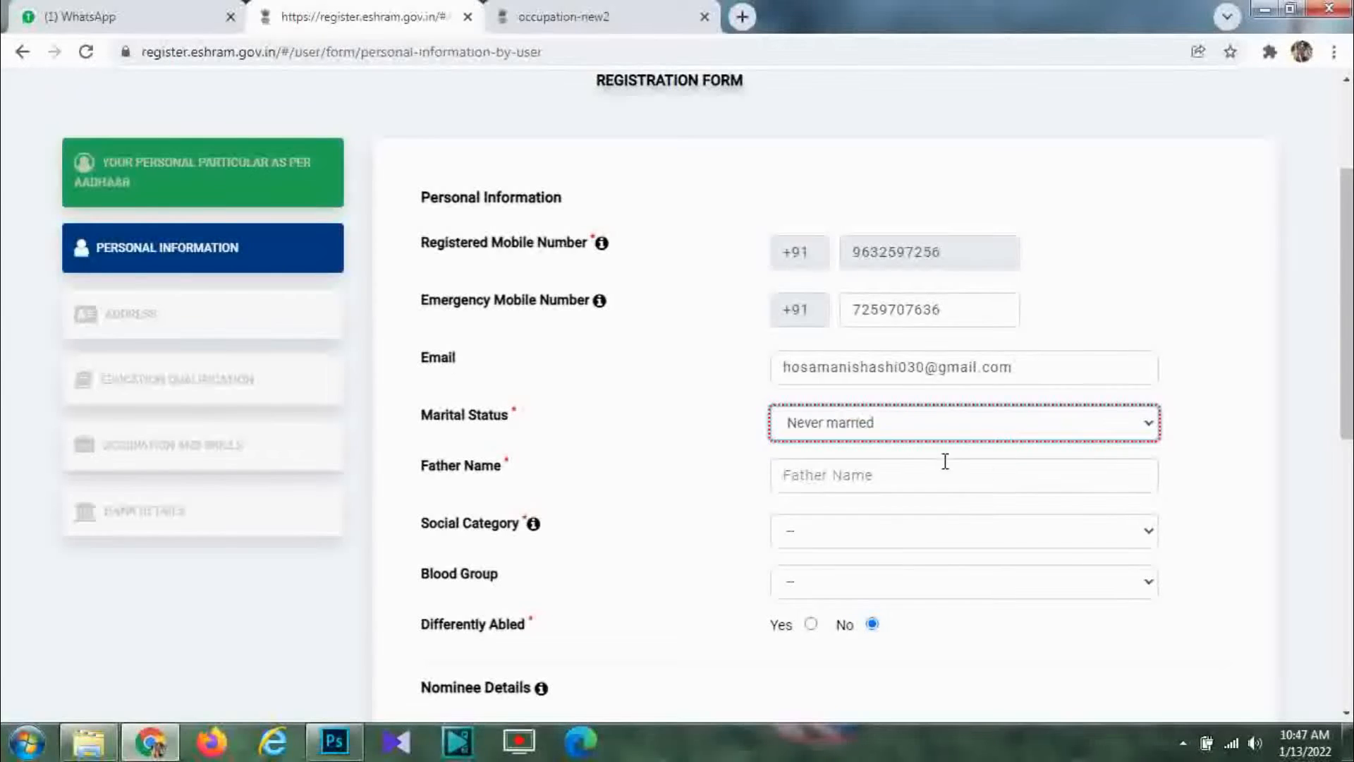
click(941, 470)
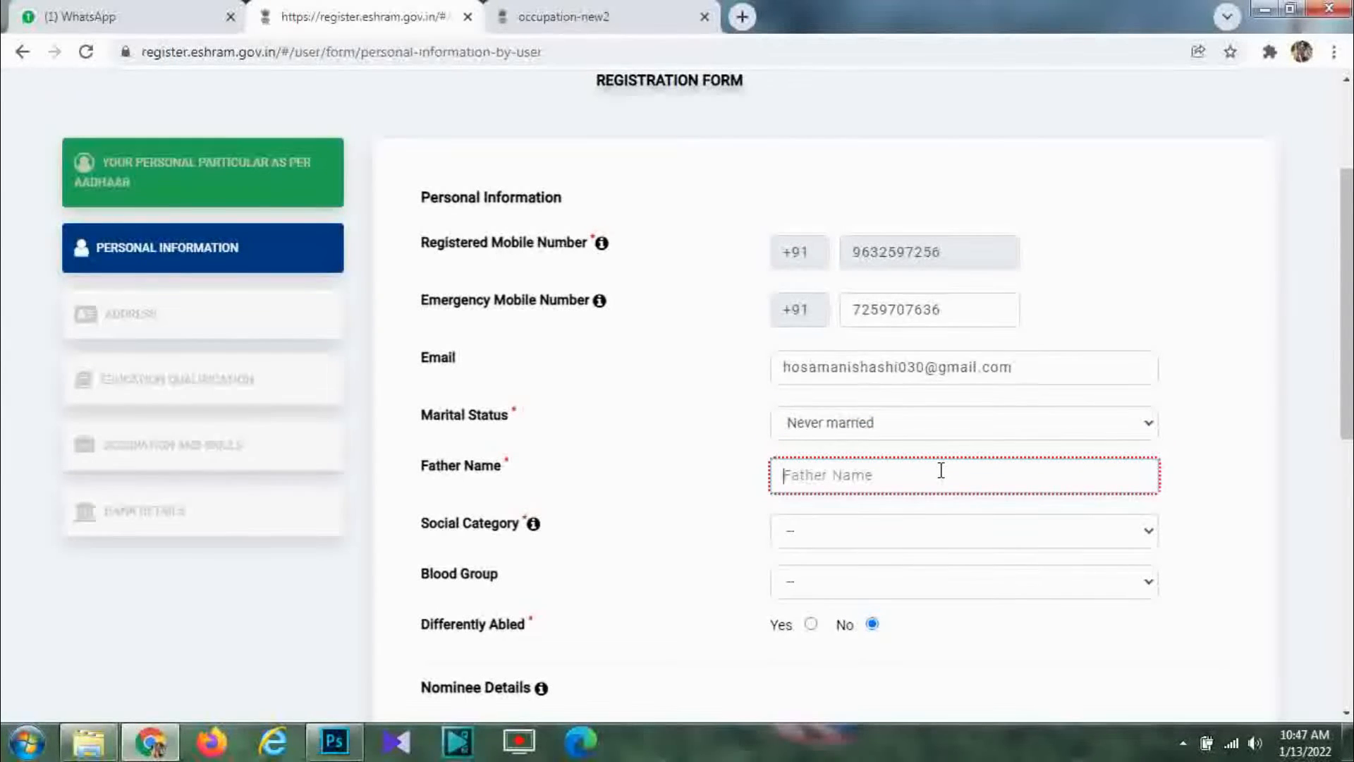
text(Hanama)
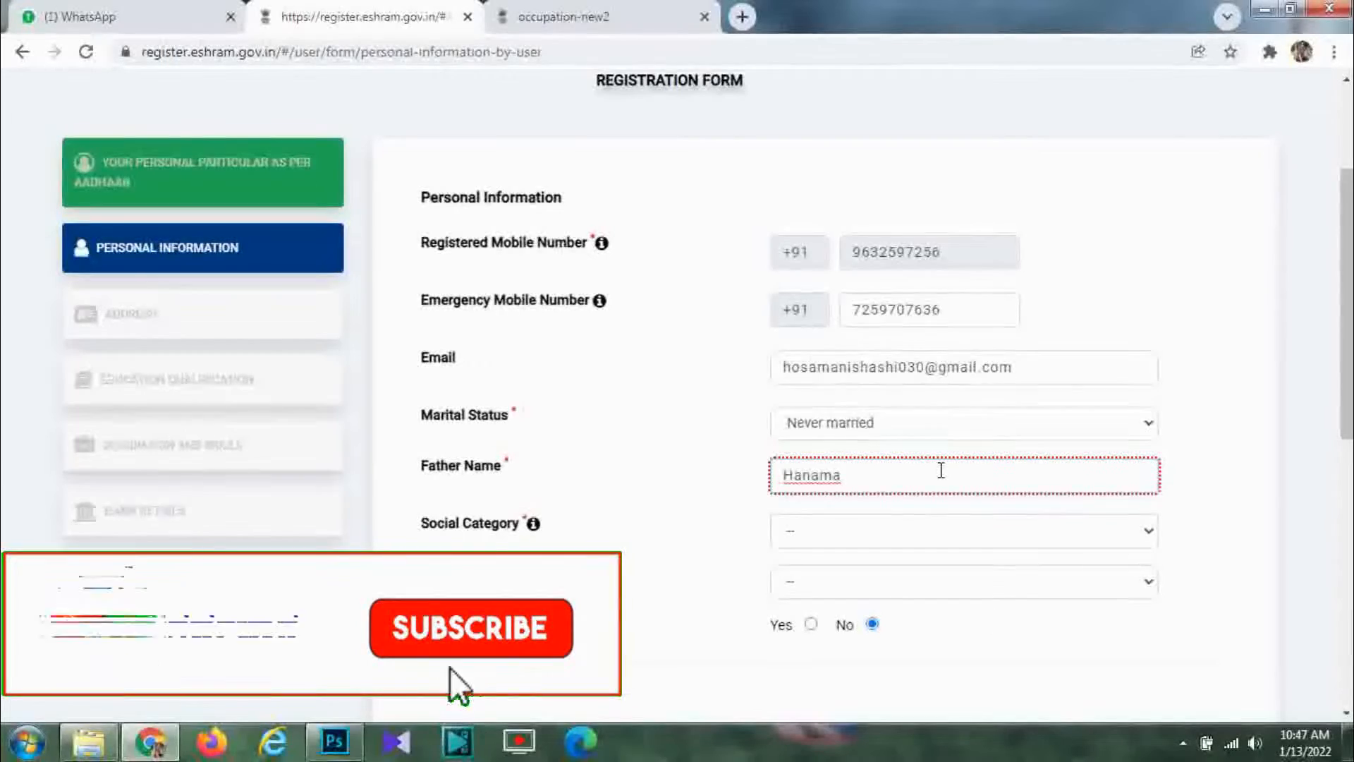
text(ntappa)
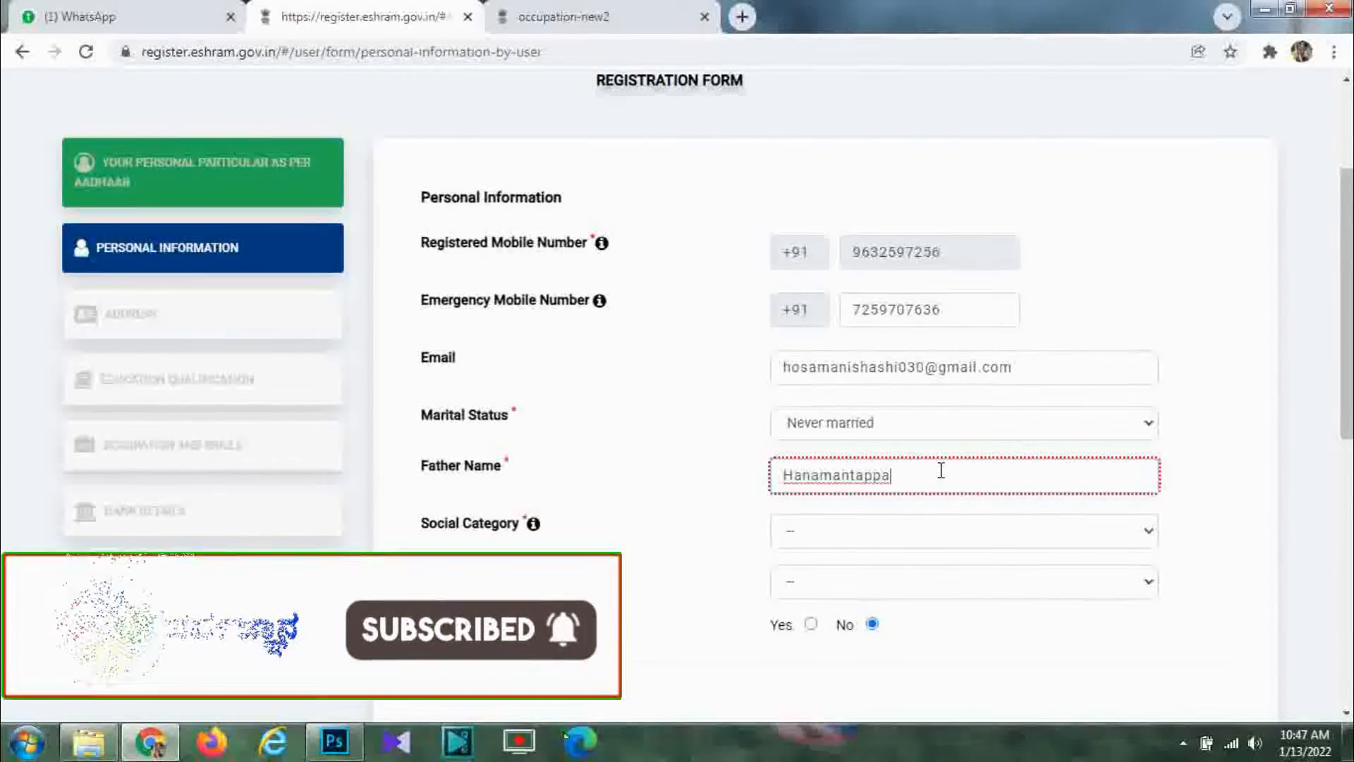
- Set social category to SC and blood group to B+
click(1110, 543)
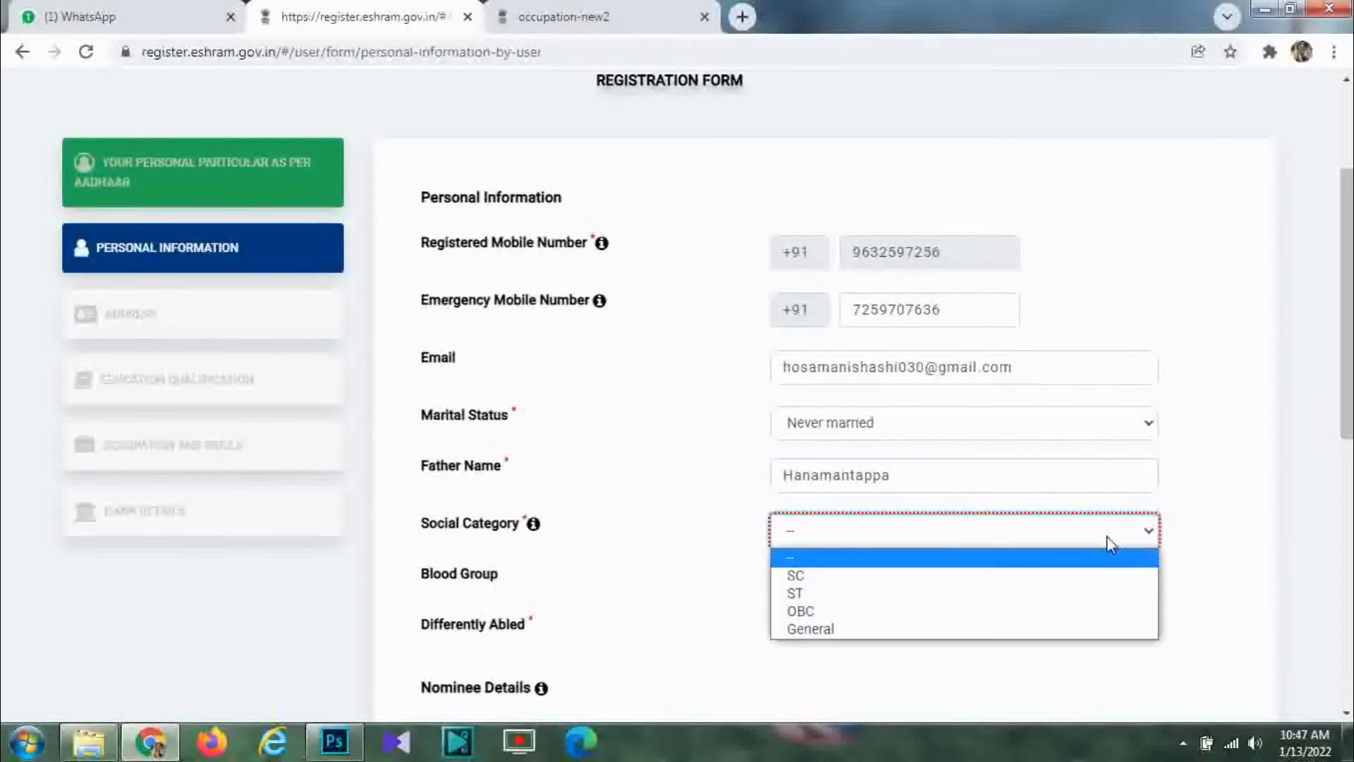
click(1091, 575)
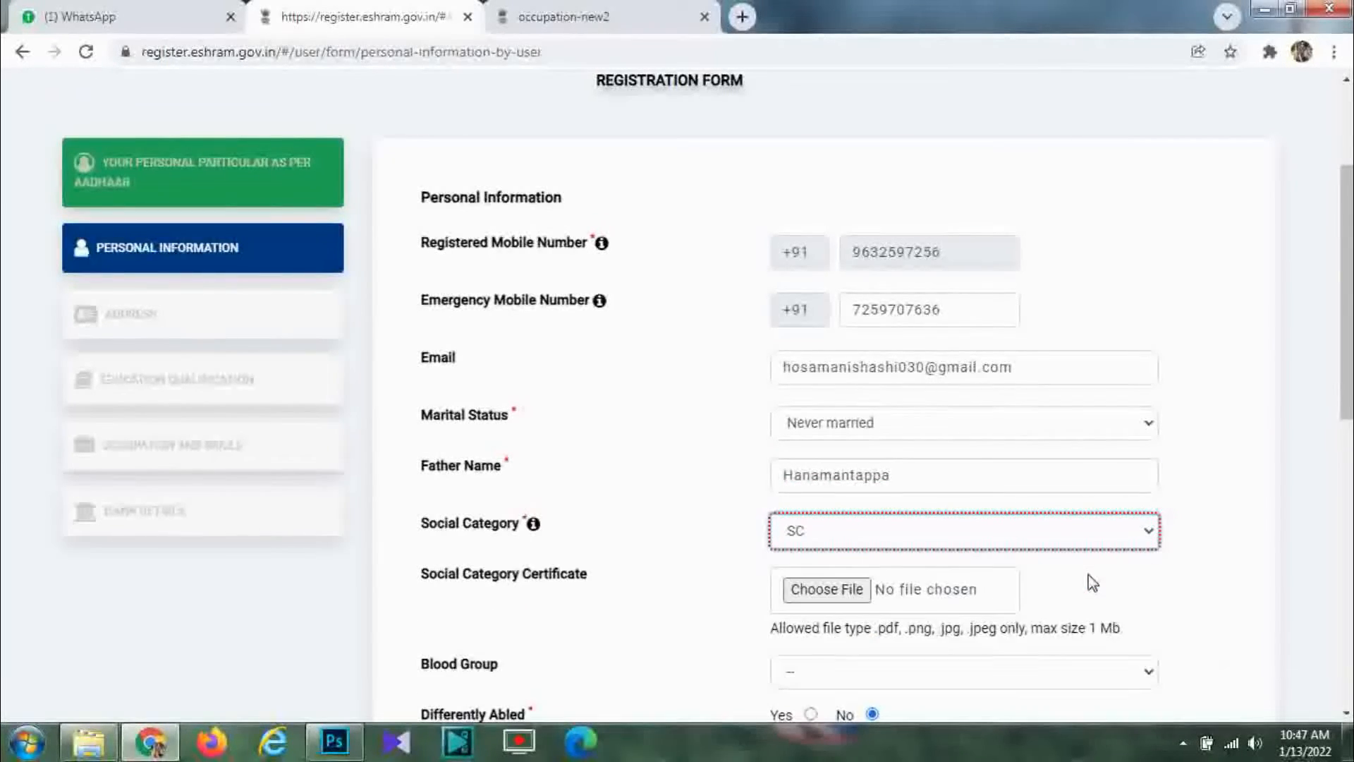
scroll(674, 556, down, 3)
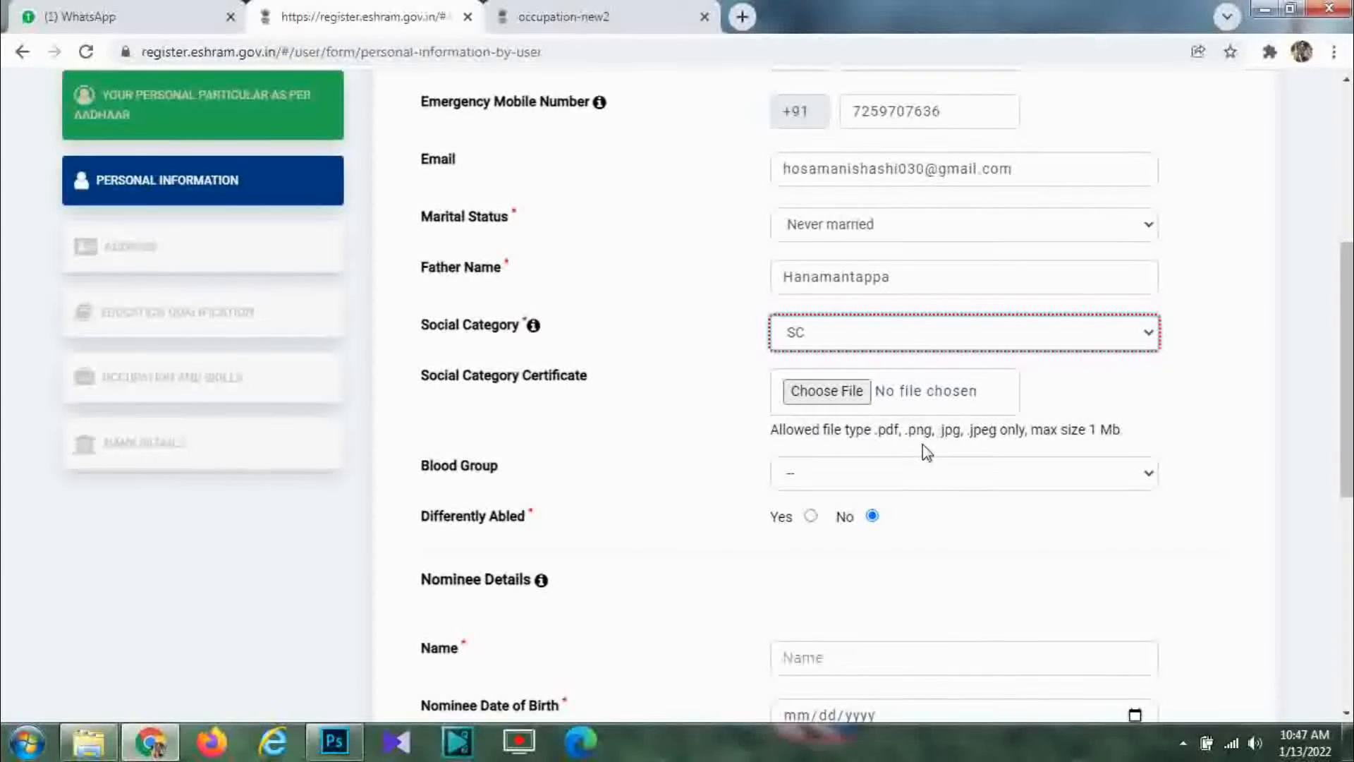
click(1127, 474)
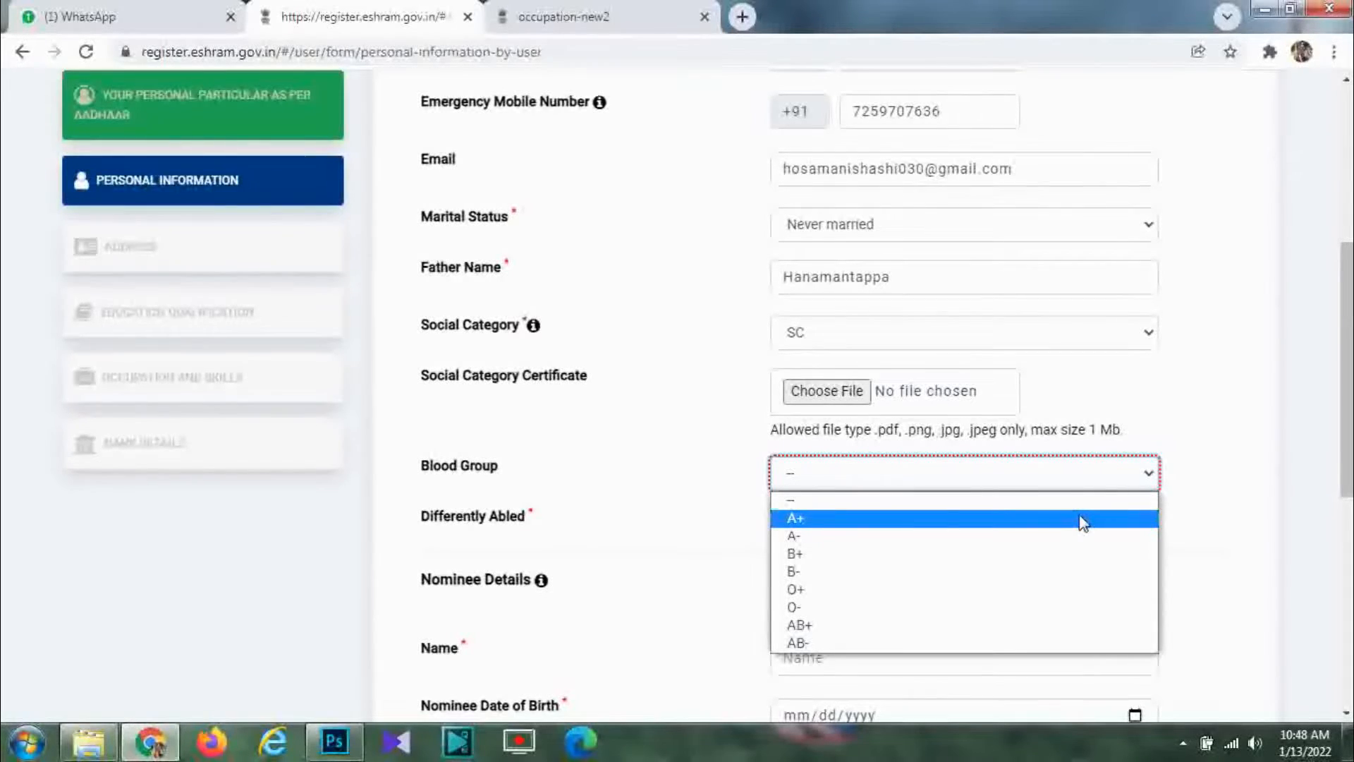
click(1054, 554)
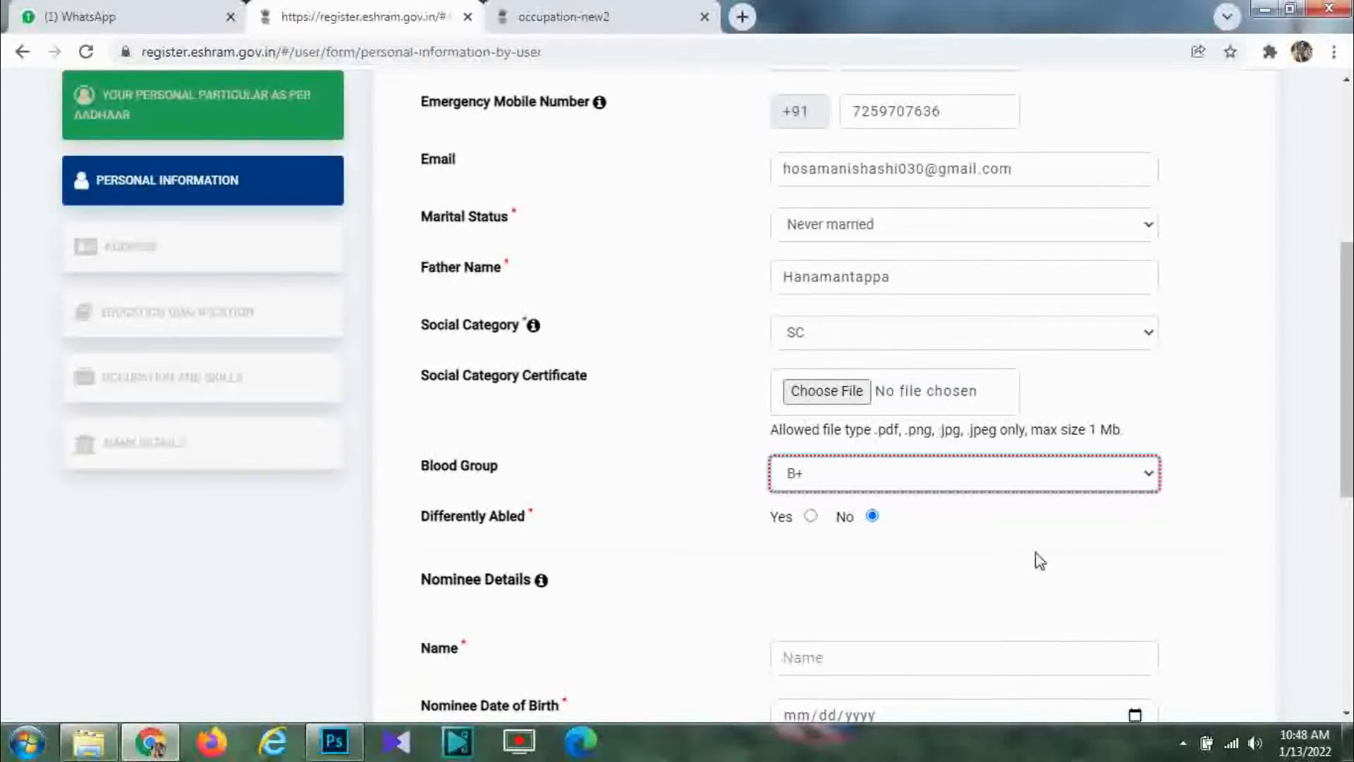
scroll(708, 538, down, 1)
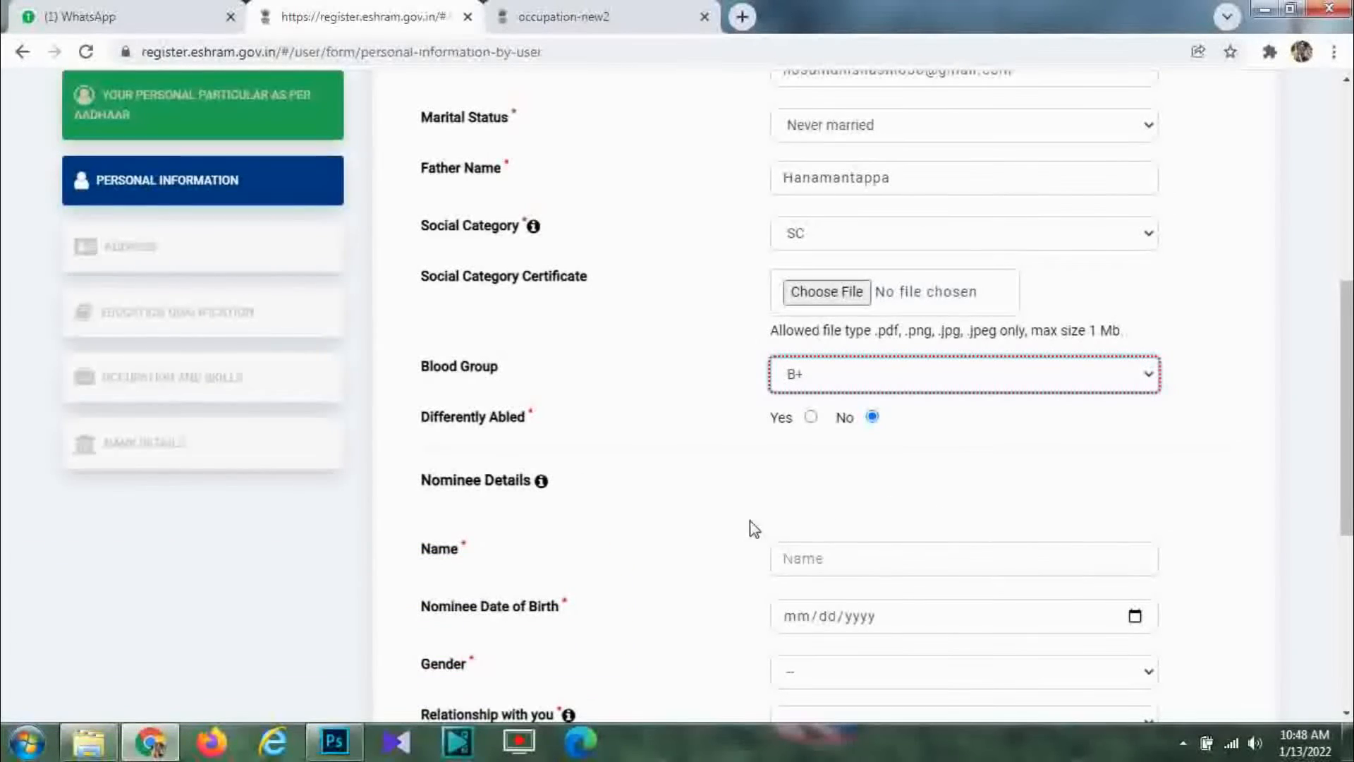
scroll(667, 500, down, 1)
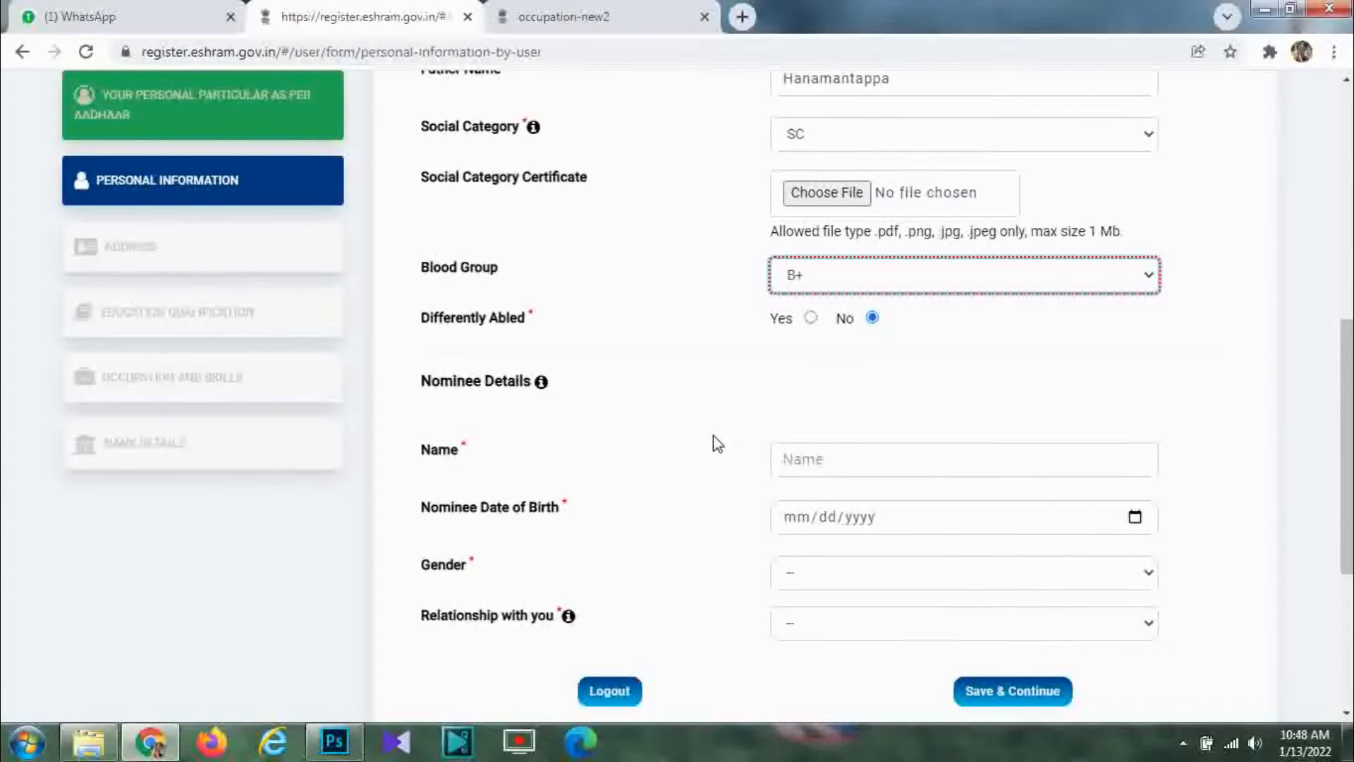
- Save the personal information and enter the nominee's name
click(1020, 694)
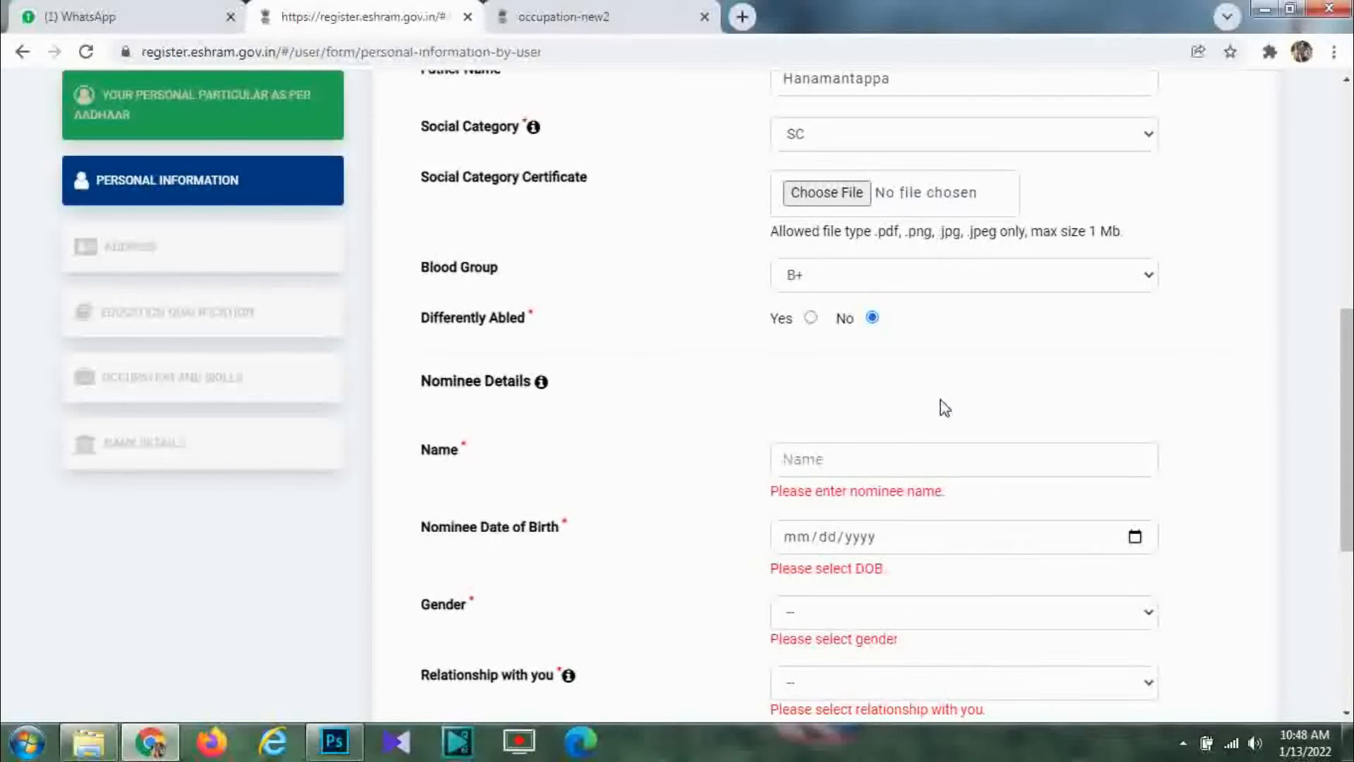
click(906, 458)
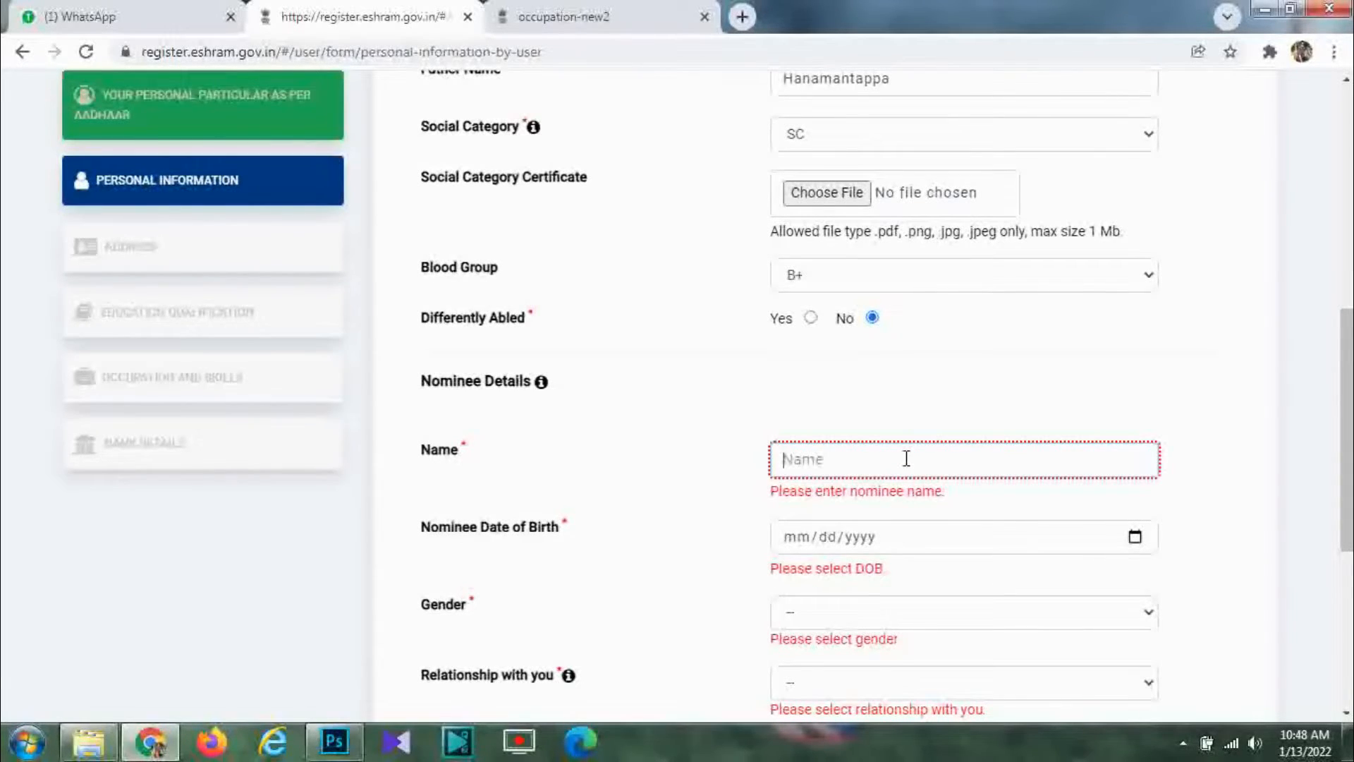
text(M)
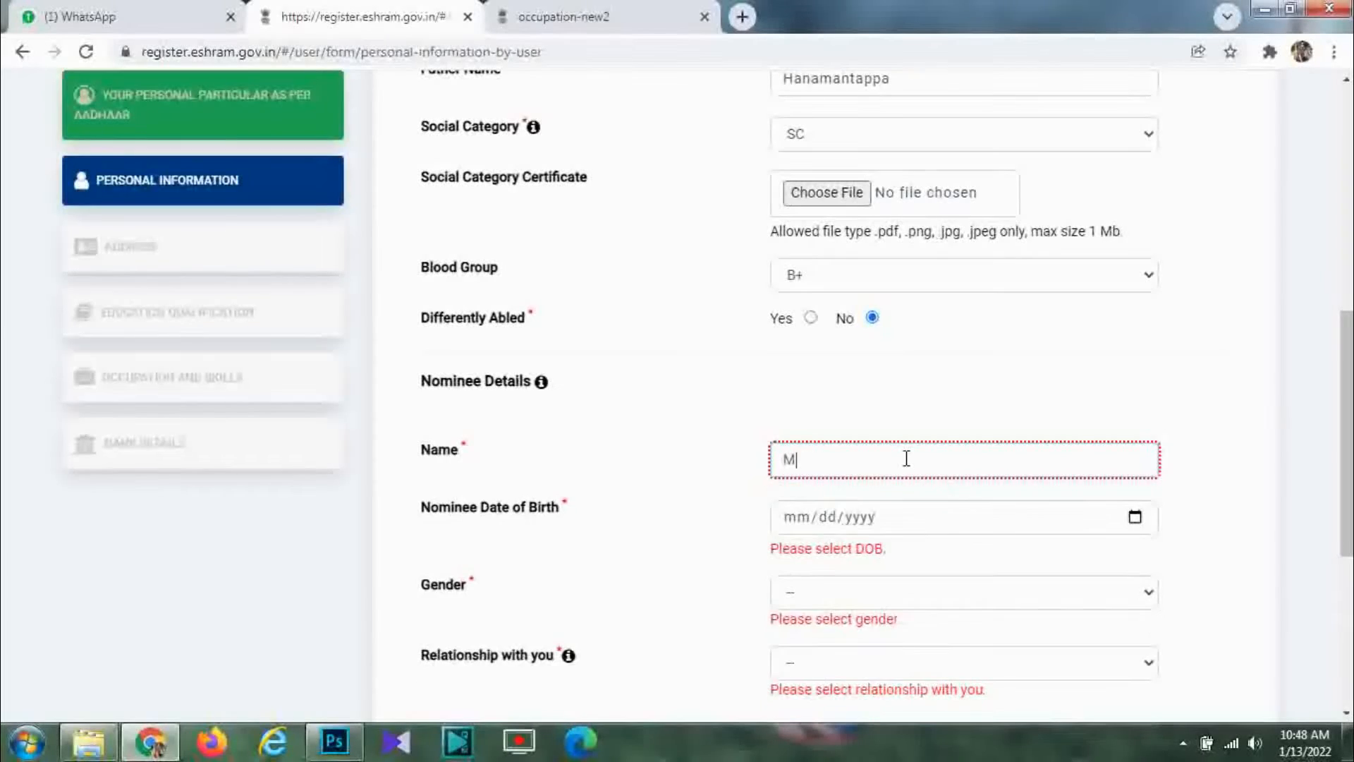
text(ai)
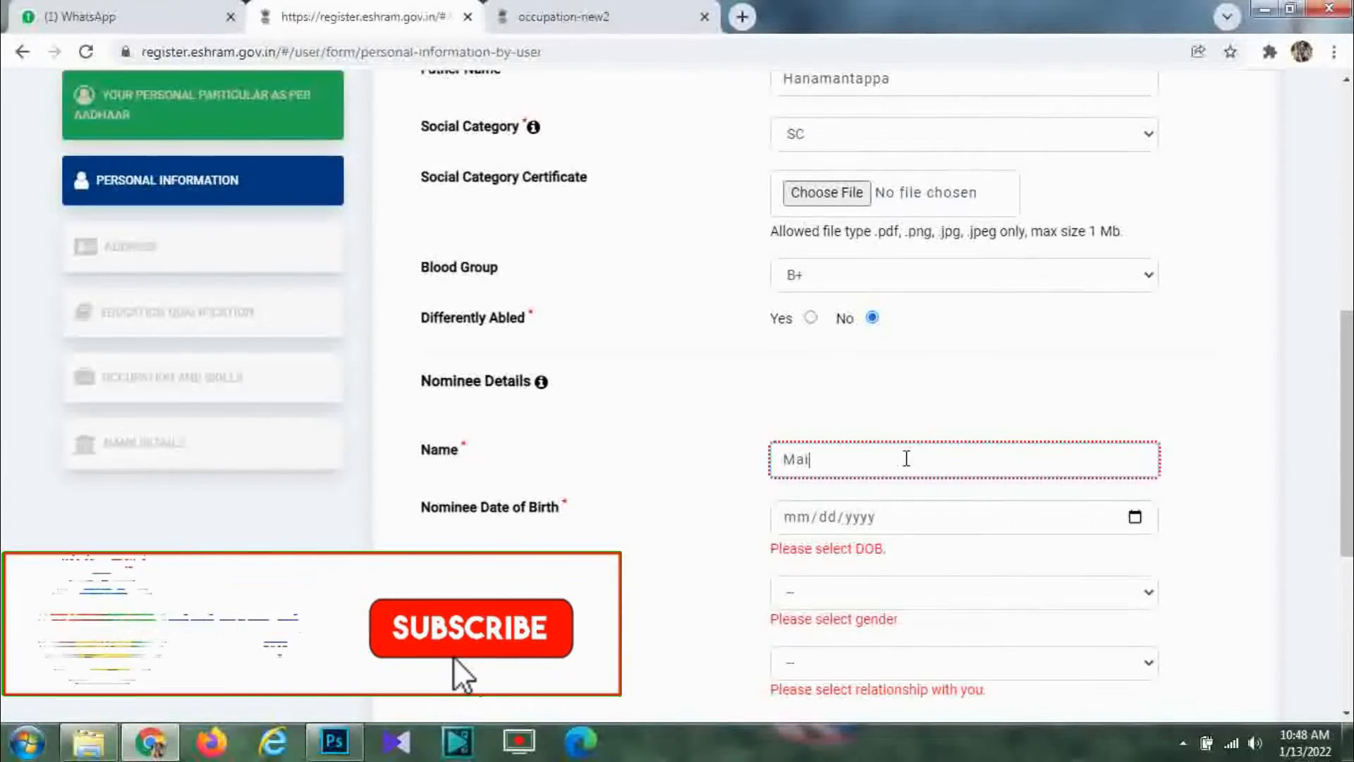
text(tra)
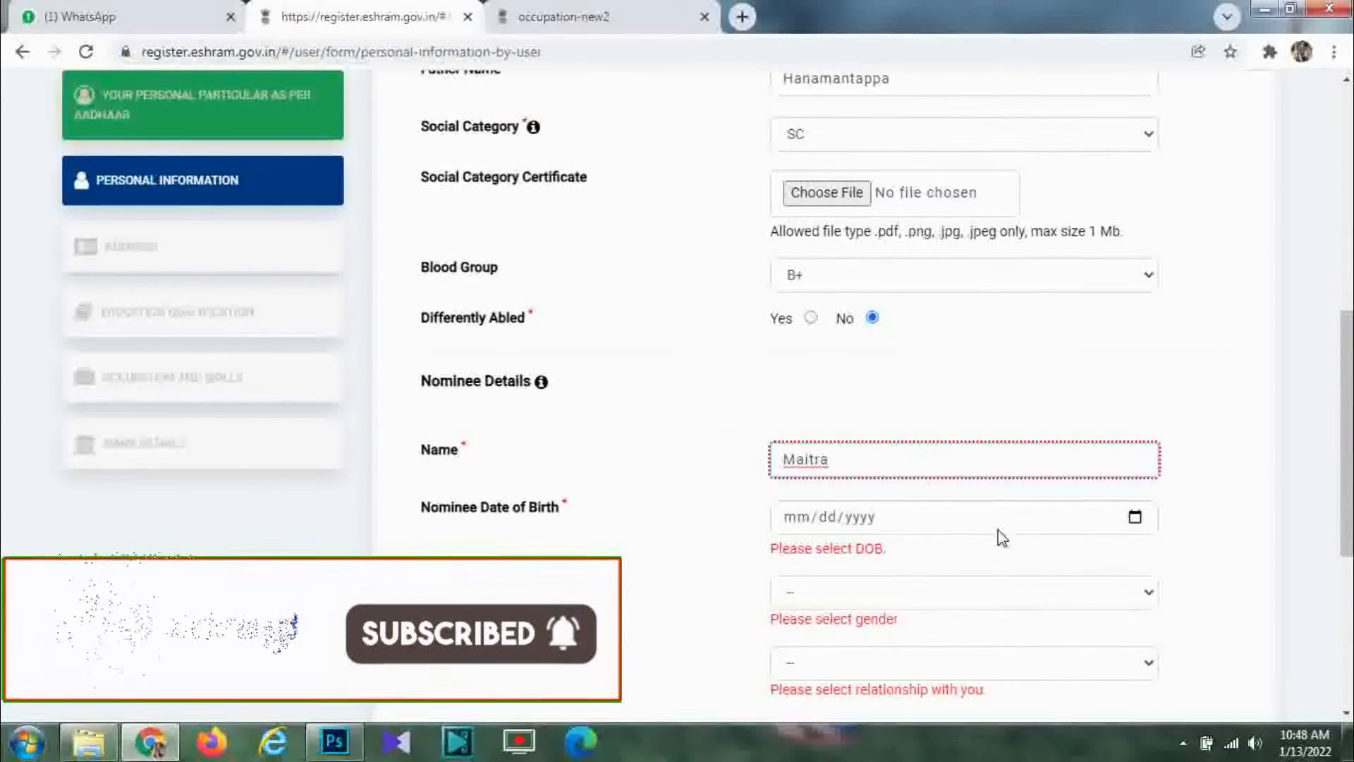
click(1134, 516)
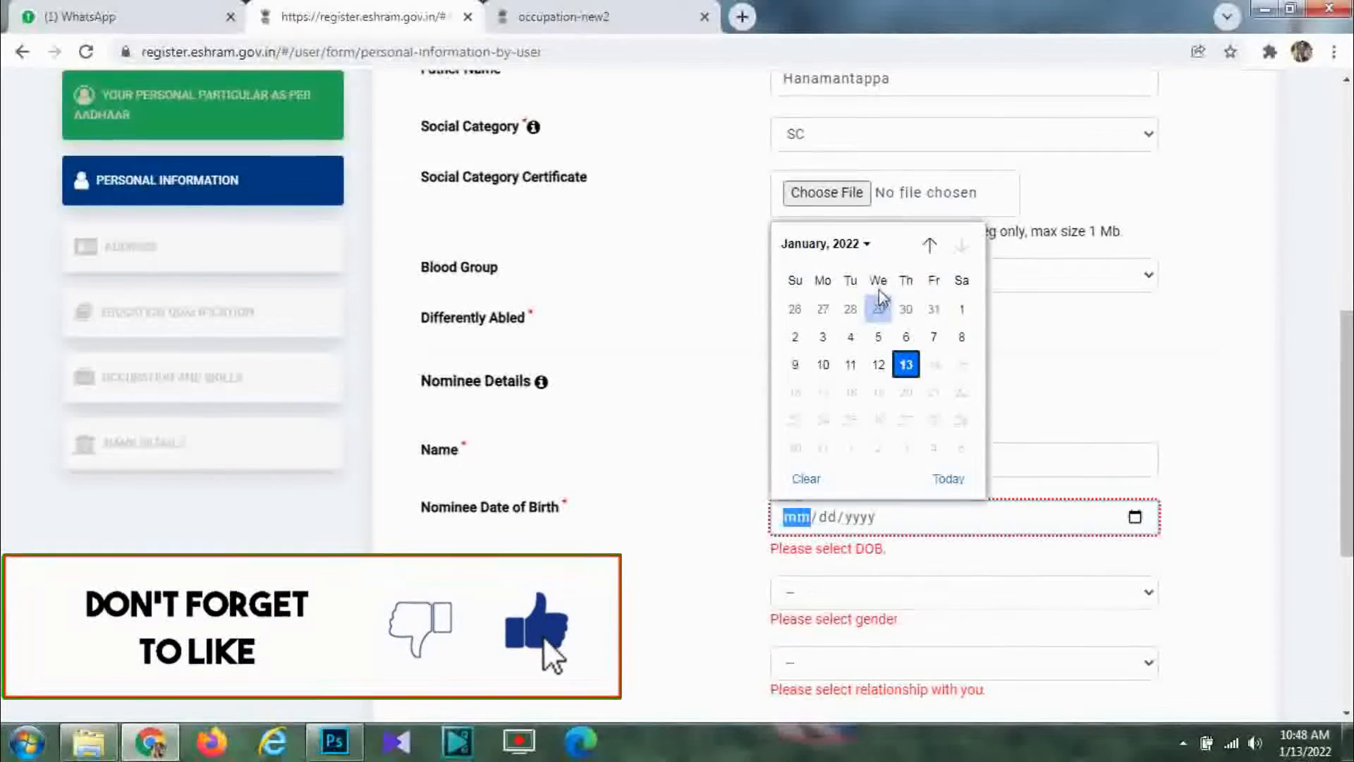
click(861, 247)
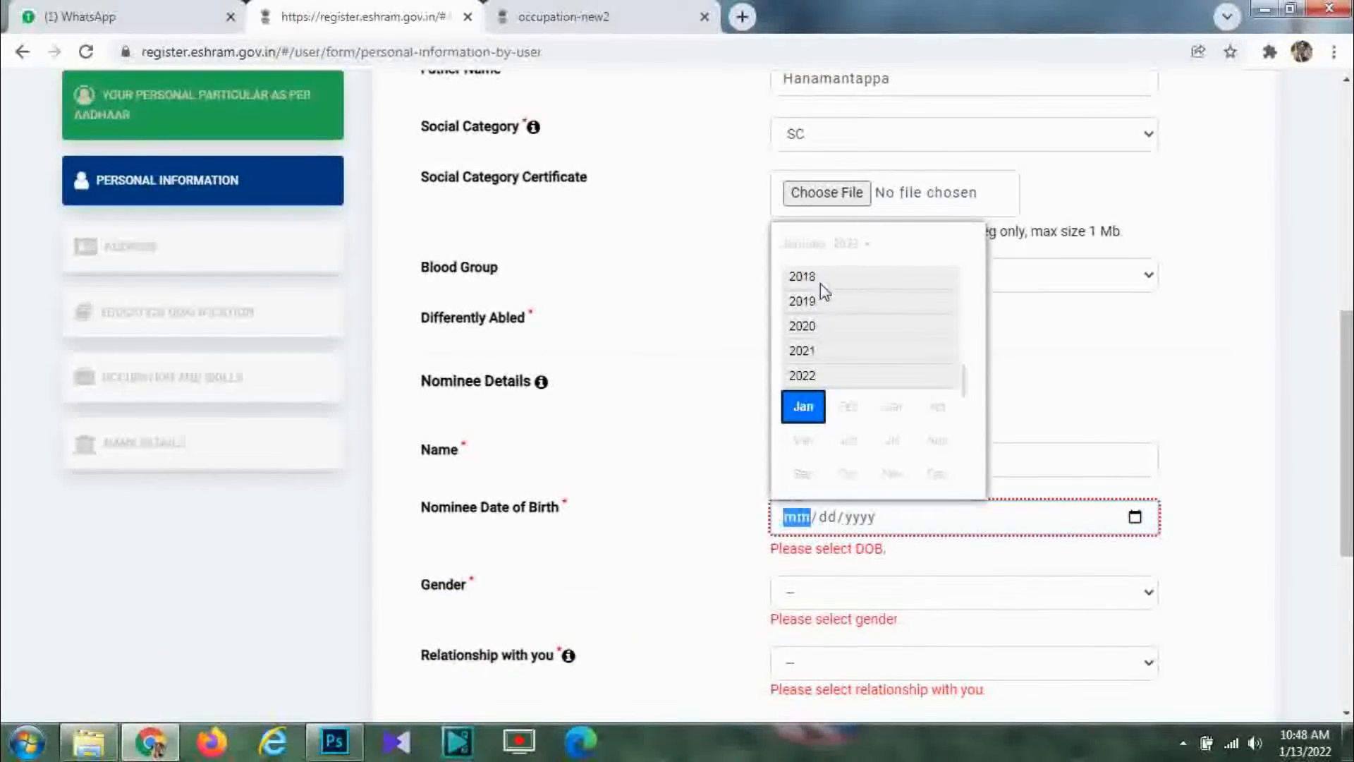
scroll(820, 310, up, 3)
scroll(819, 314, up, 5)
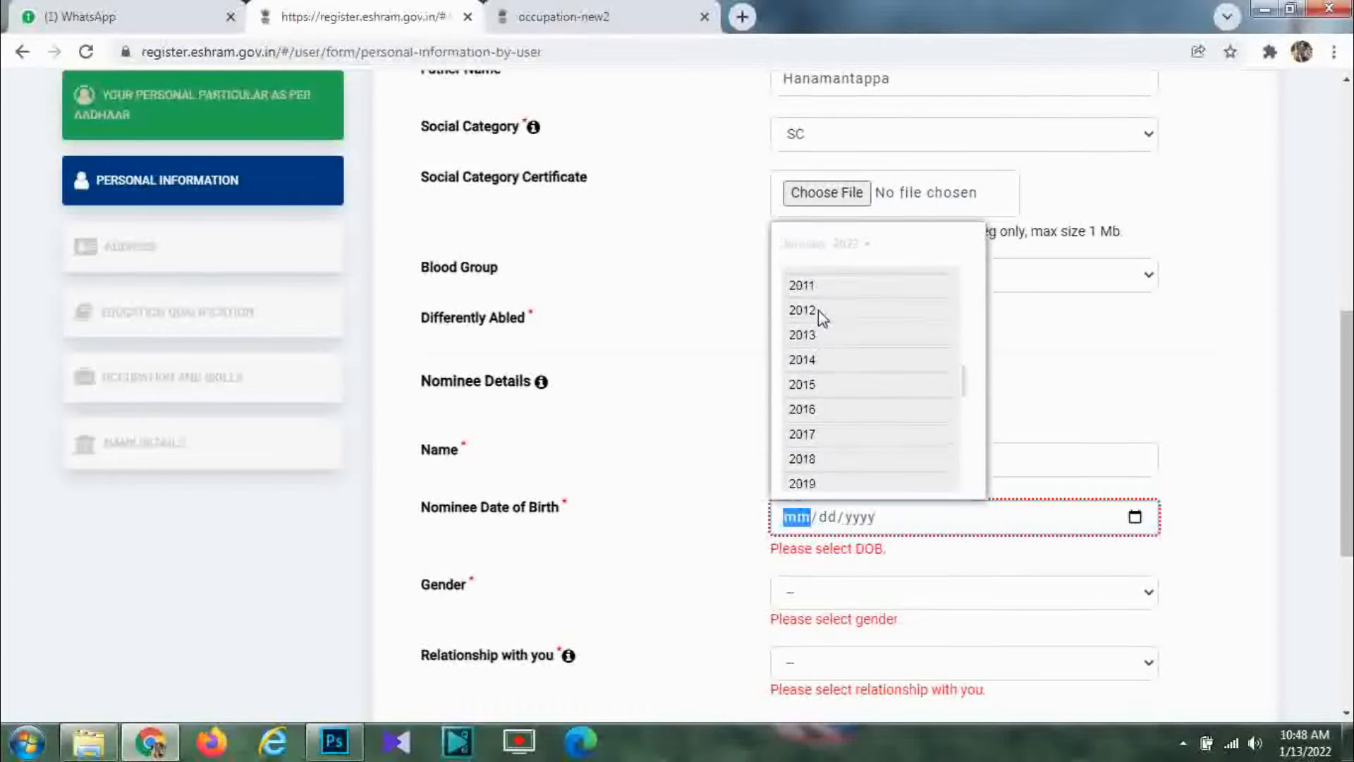
scroll(823, 321, up, 5)
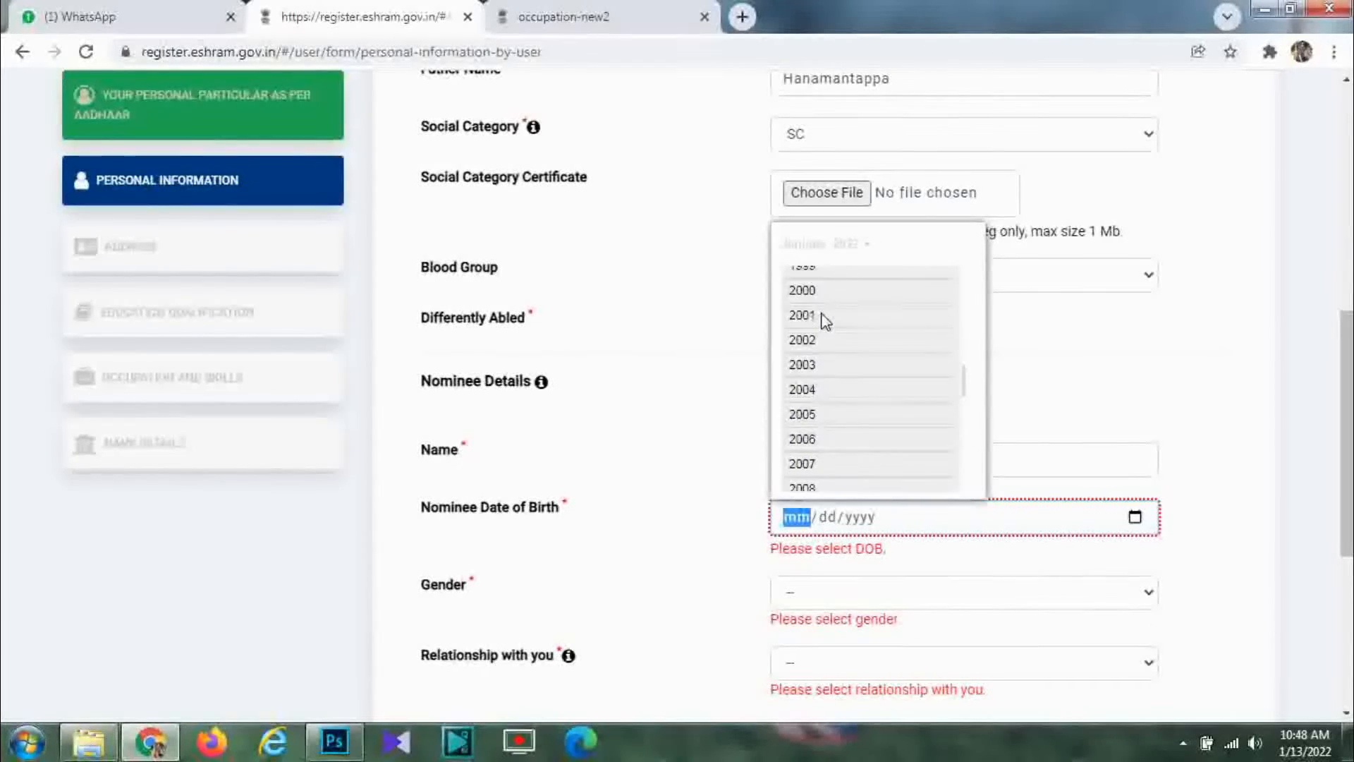
scroll(825, 322, up, 4)
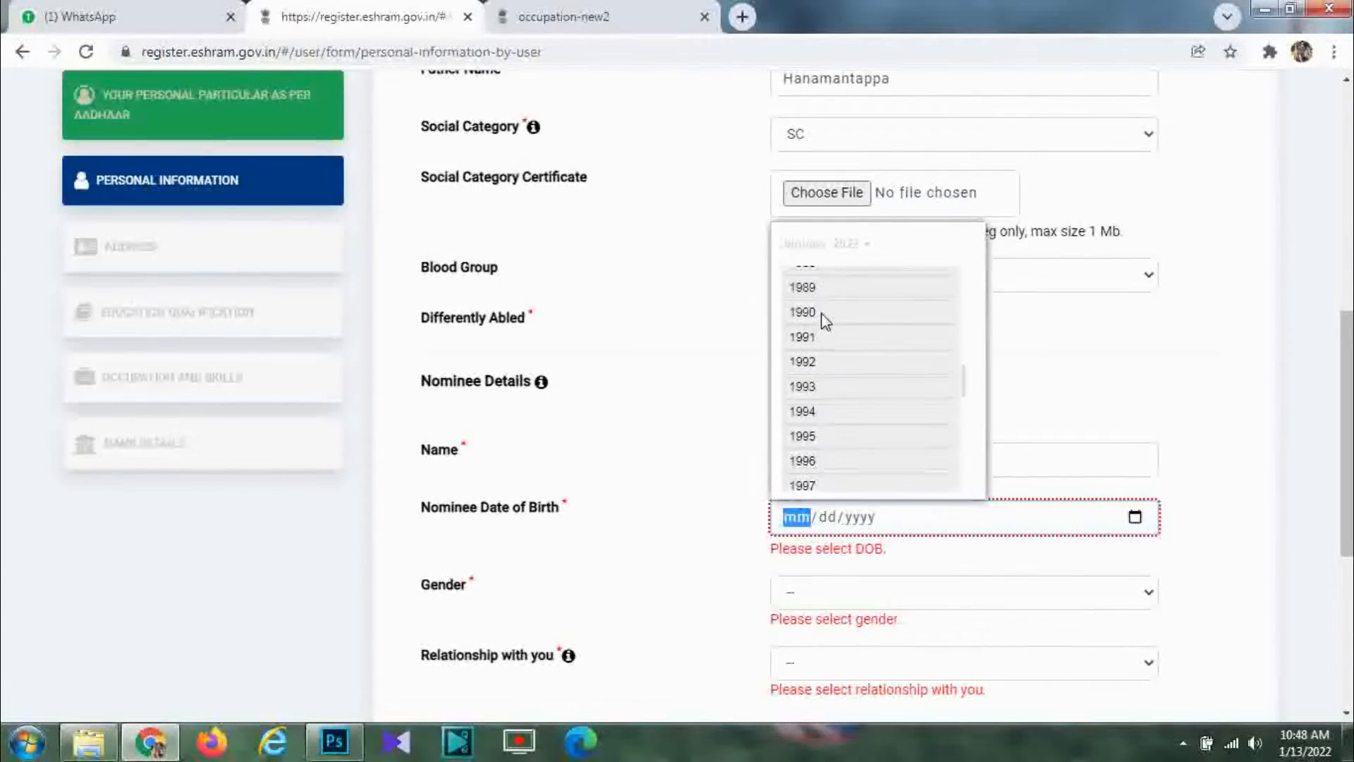
scroll(825, 316, up, 3)
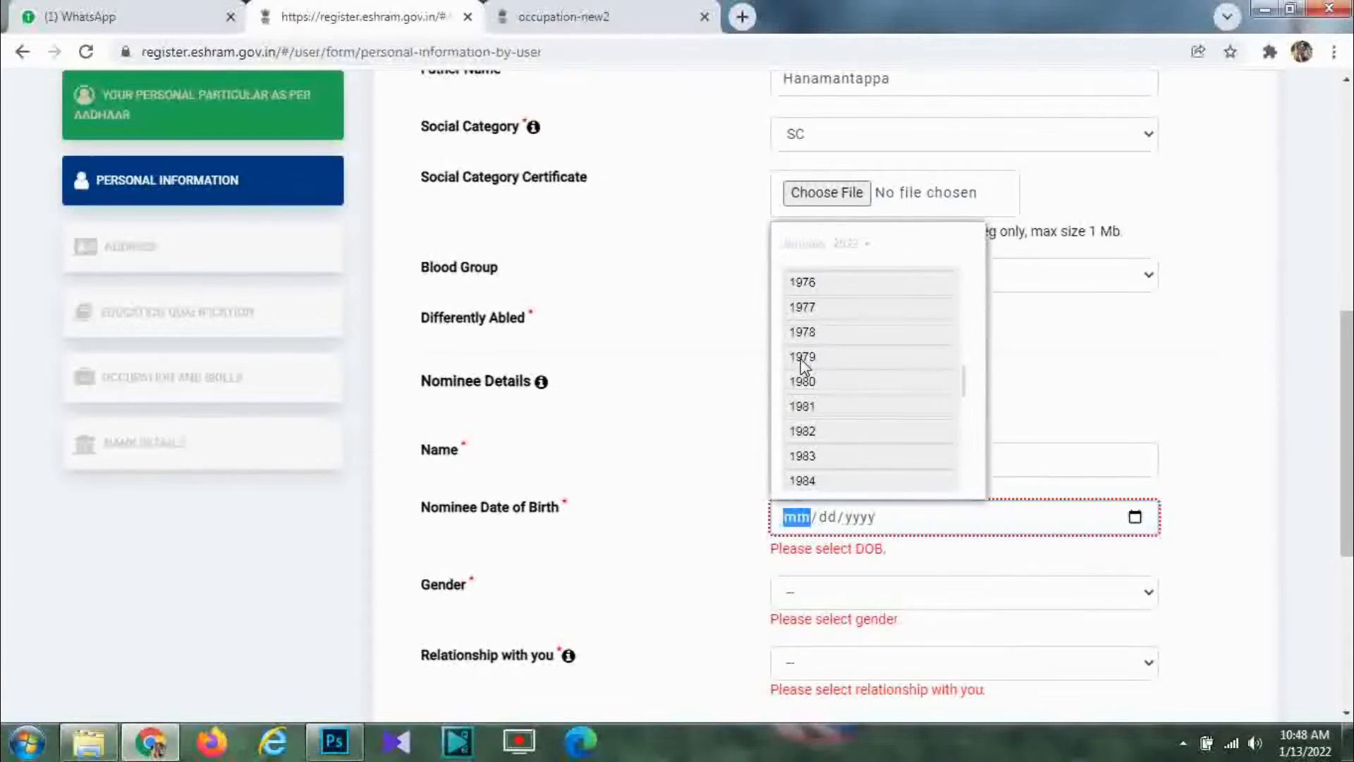
click(801, 358)
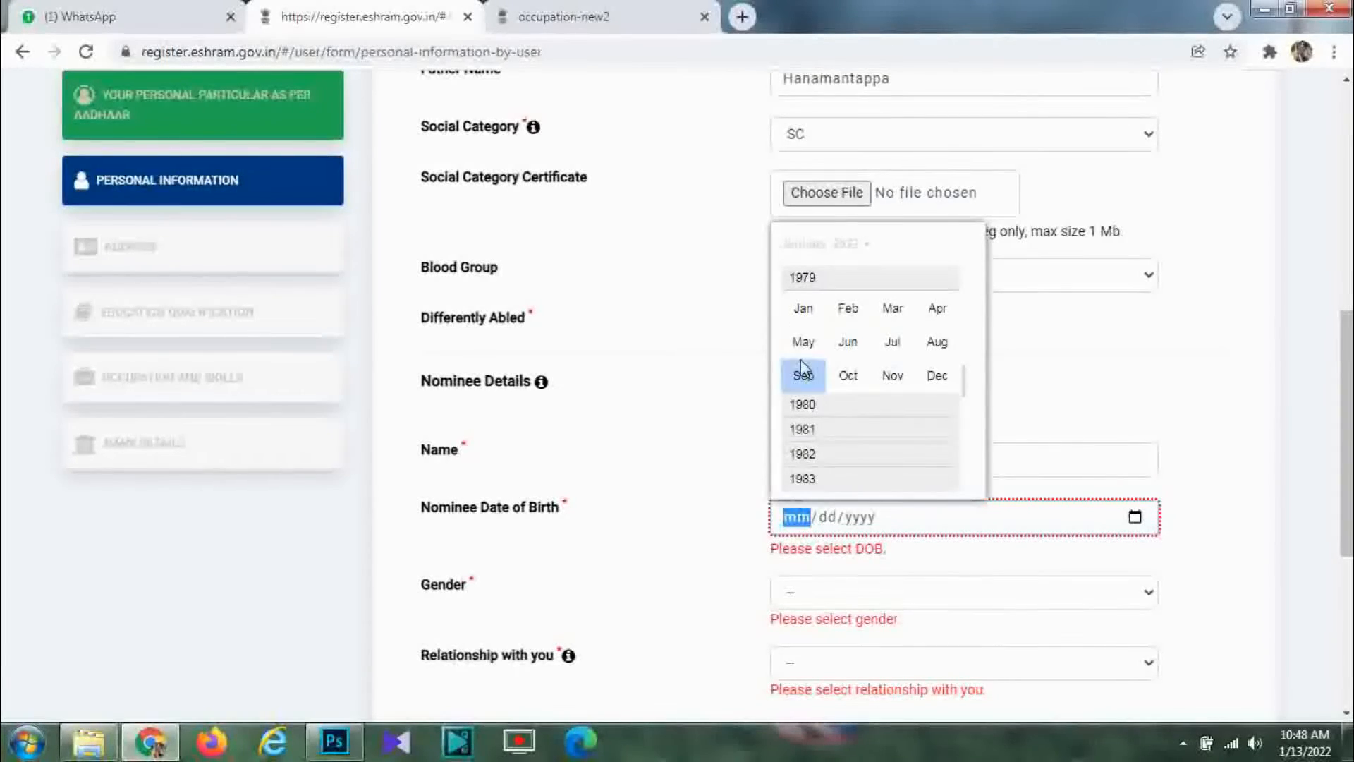
click(894, 343)
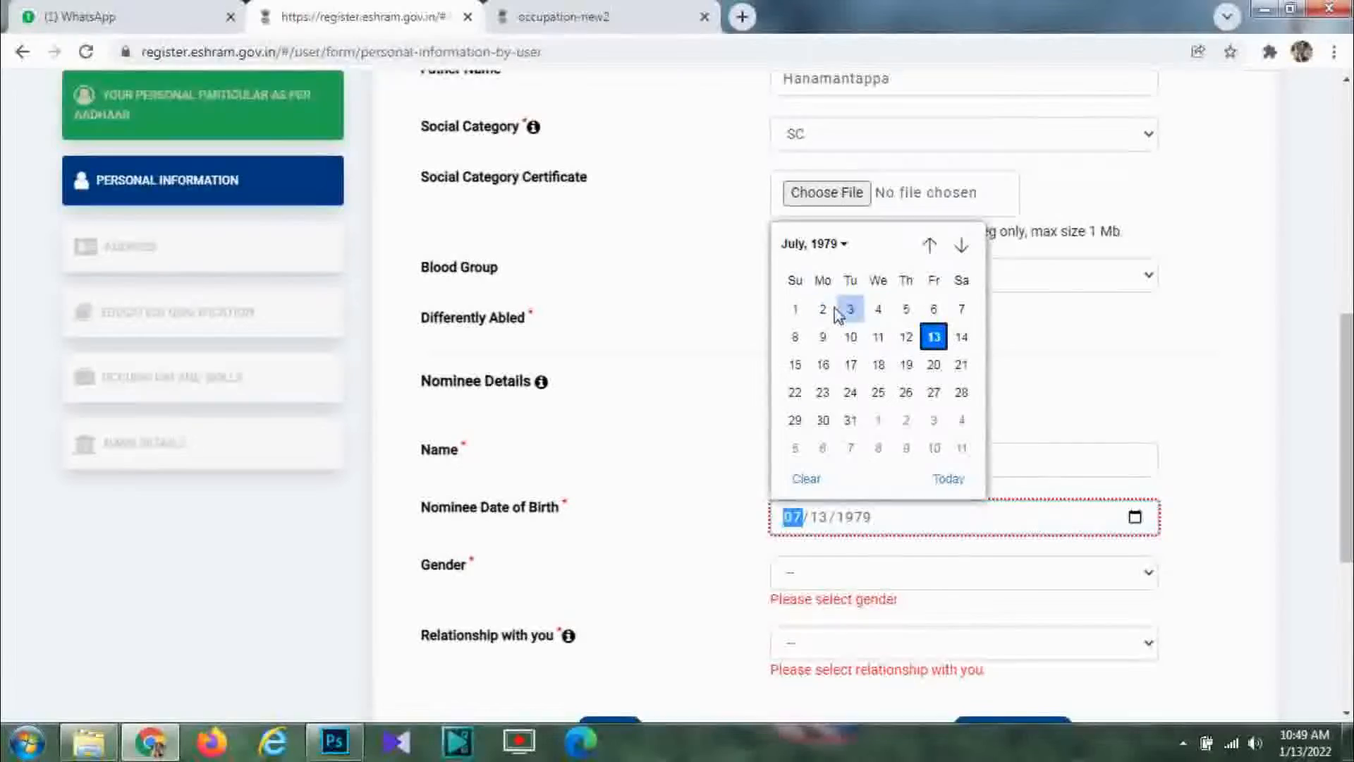
click(795, 309)
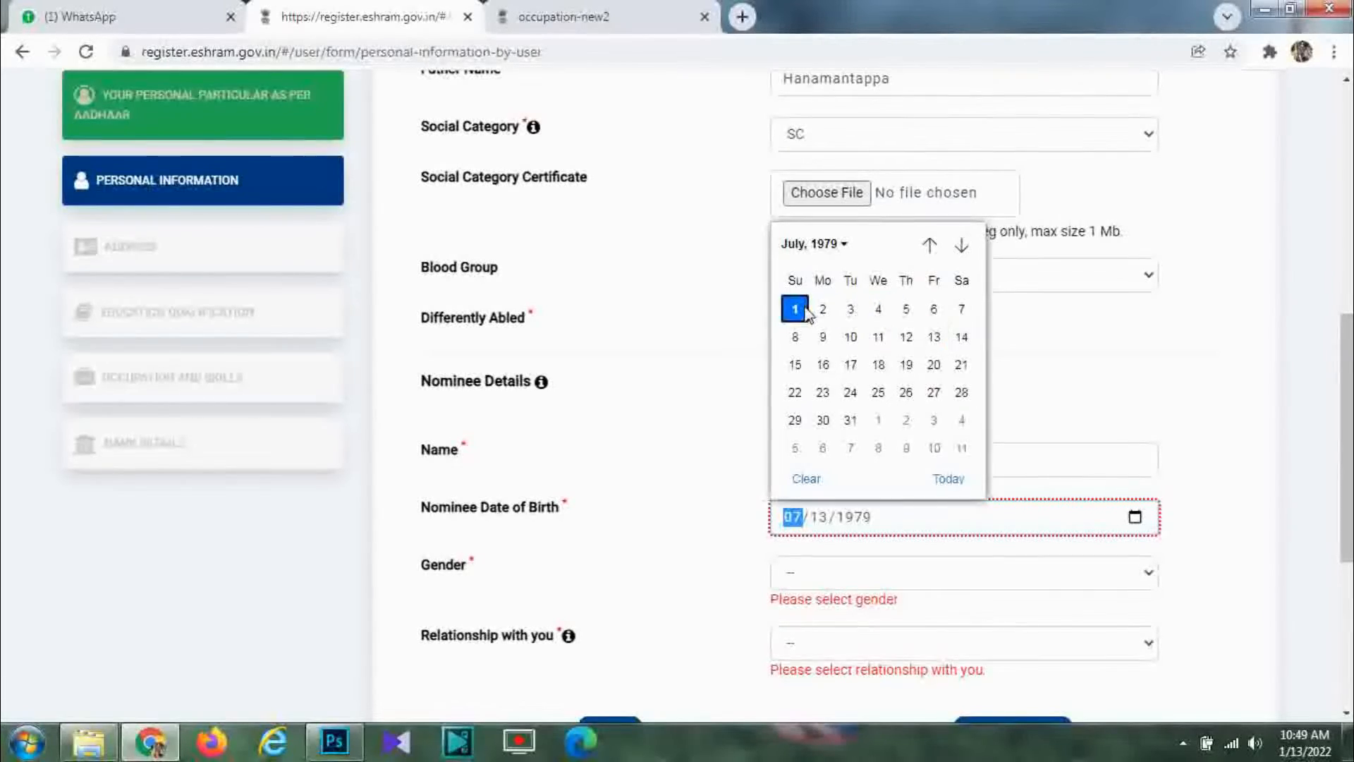
- Set the nominee's gender to Female and relationship to Mother
click(896, 574)
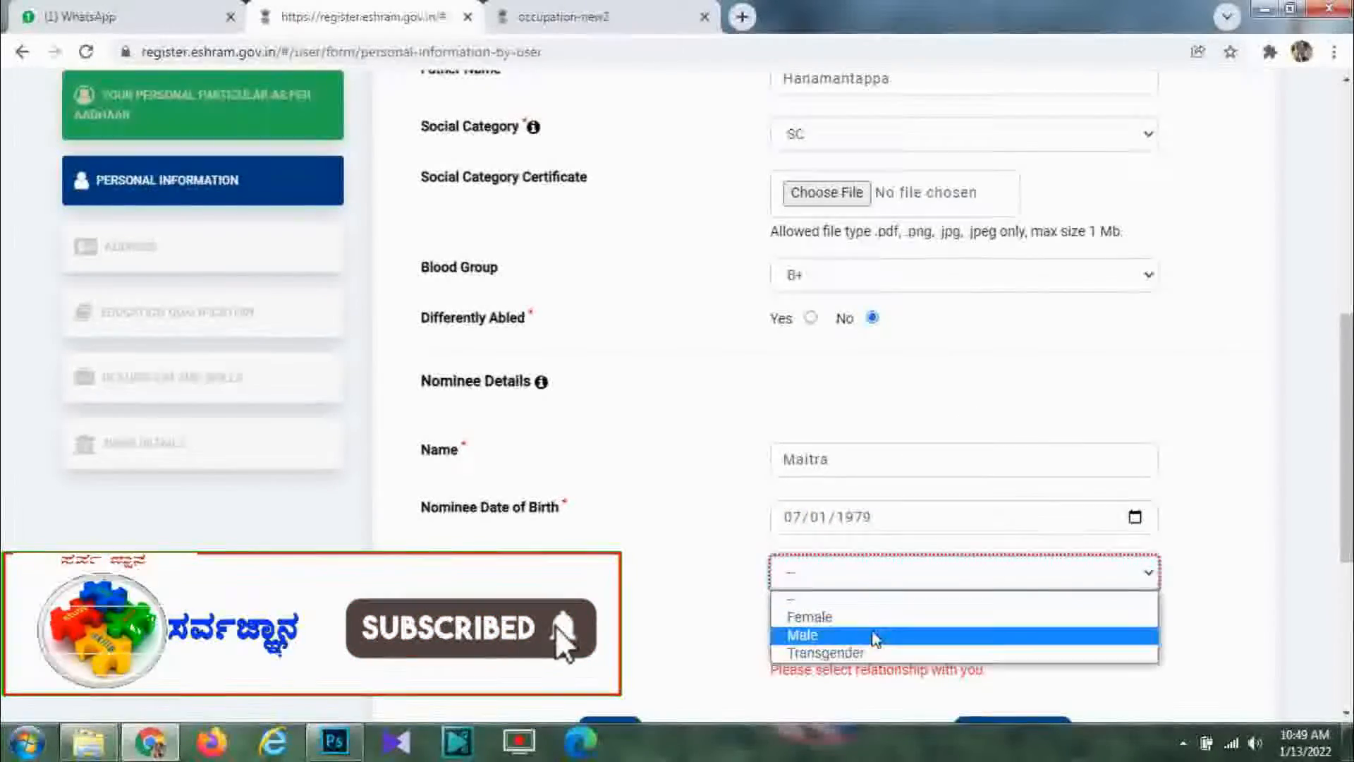
click(874, 617)
click(869, 624)
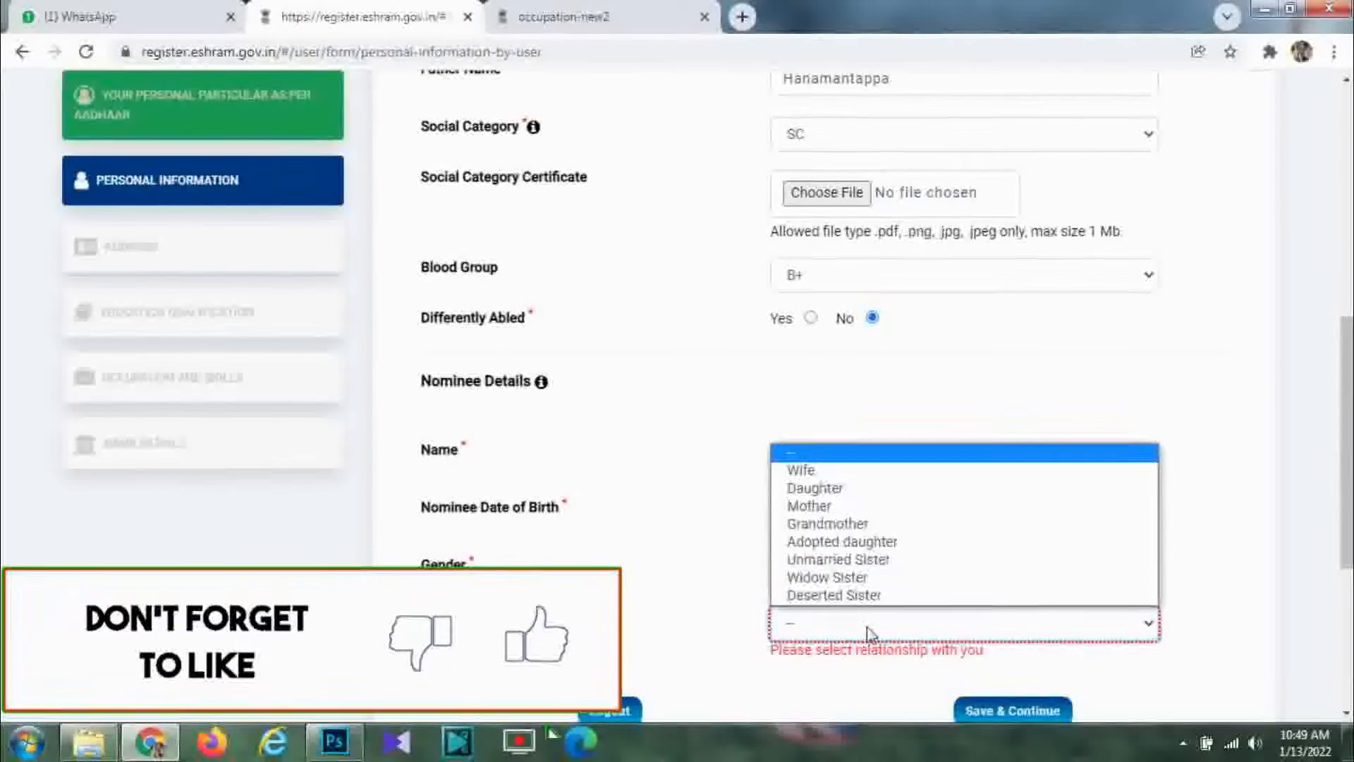
click(846, 505)
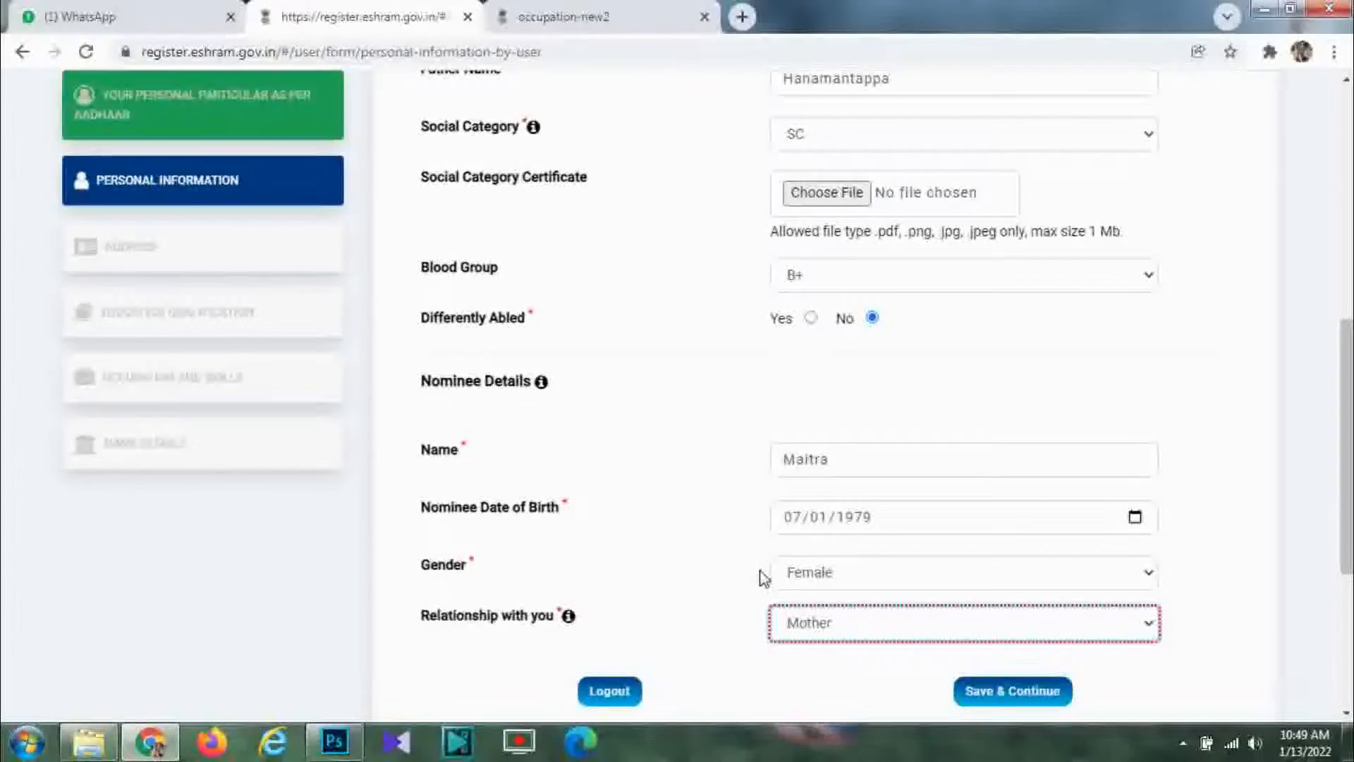
scroll(705, 489, down, 2)
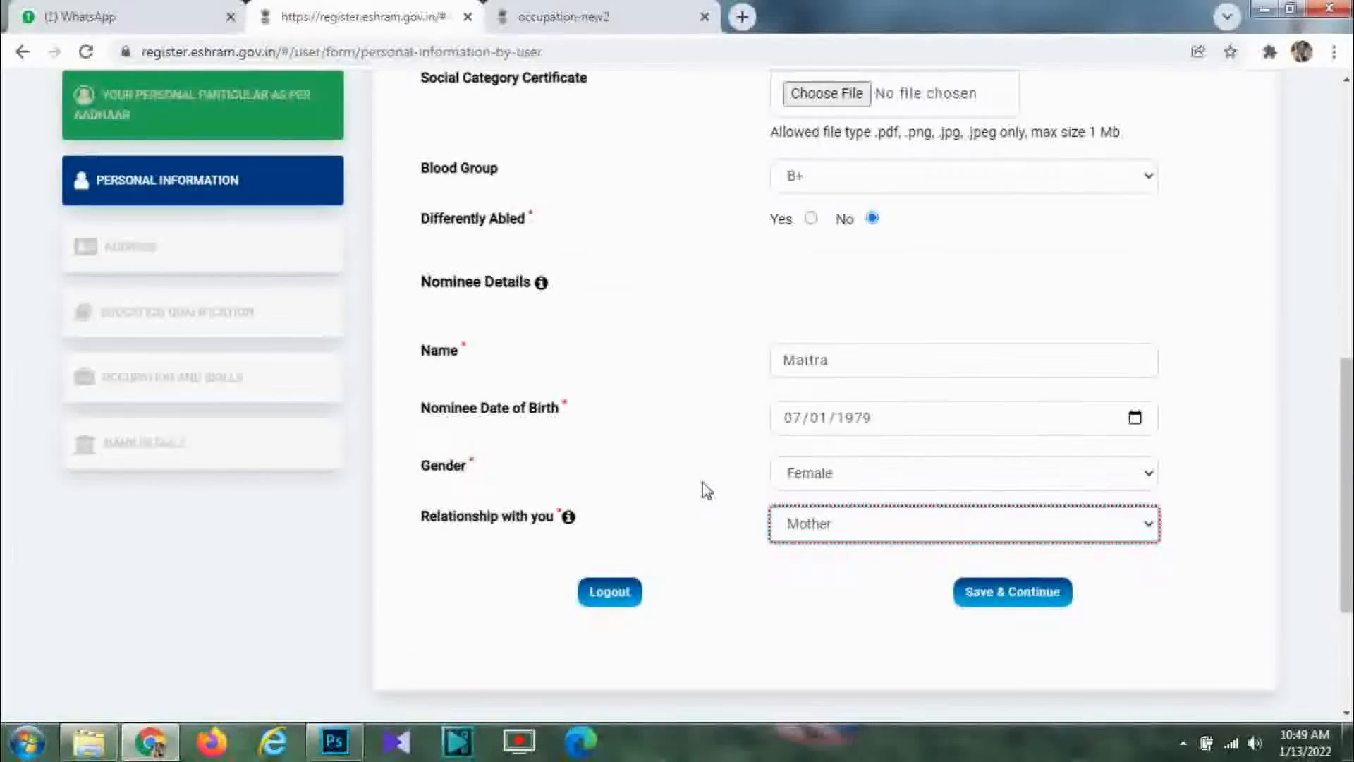
- Save personal details and choose KARNATAKA as the home/native state
click(1001, 603)
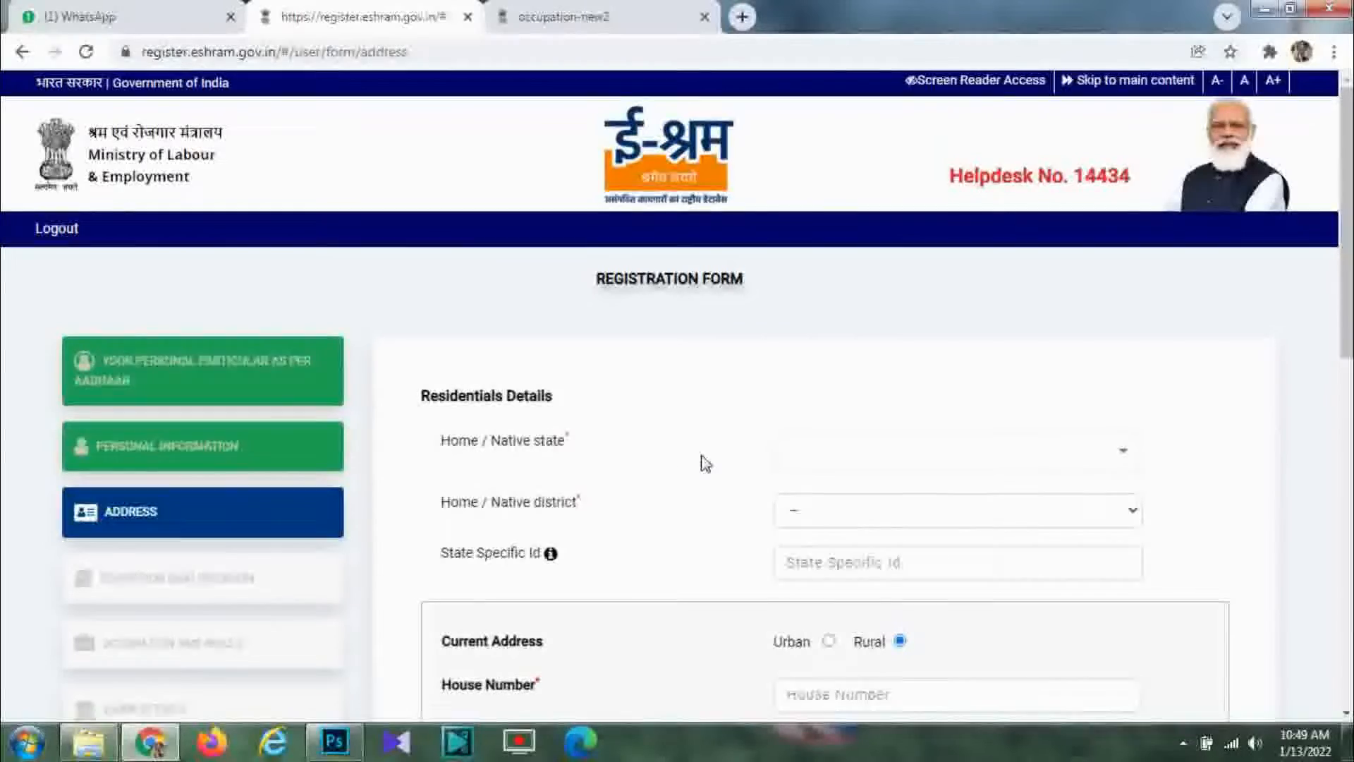
click(950, 467)
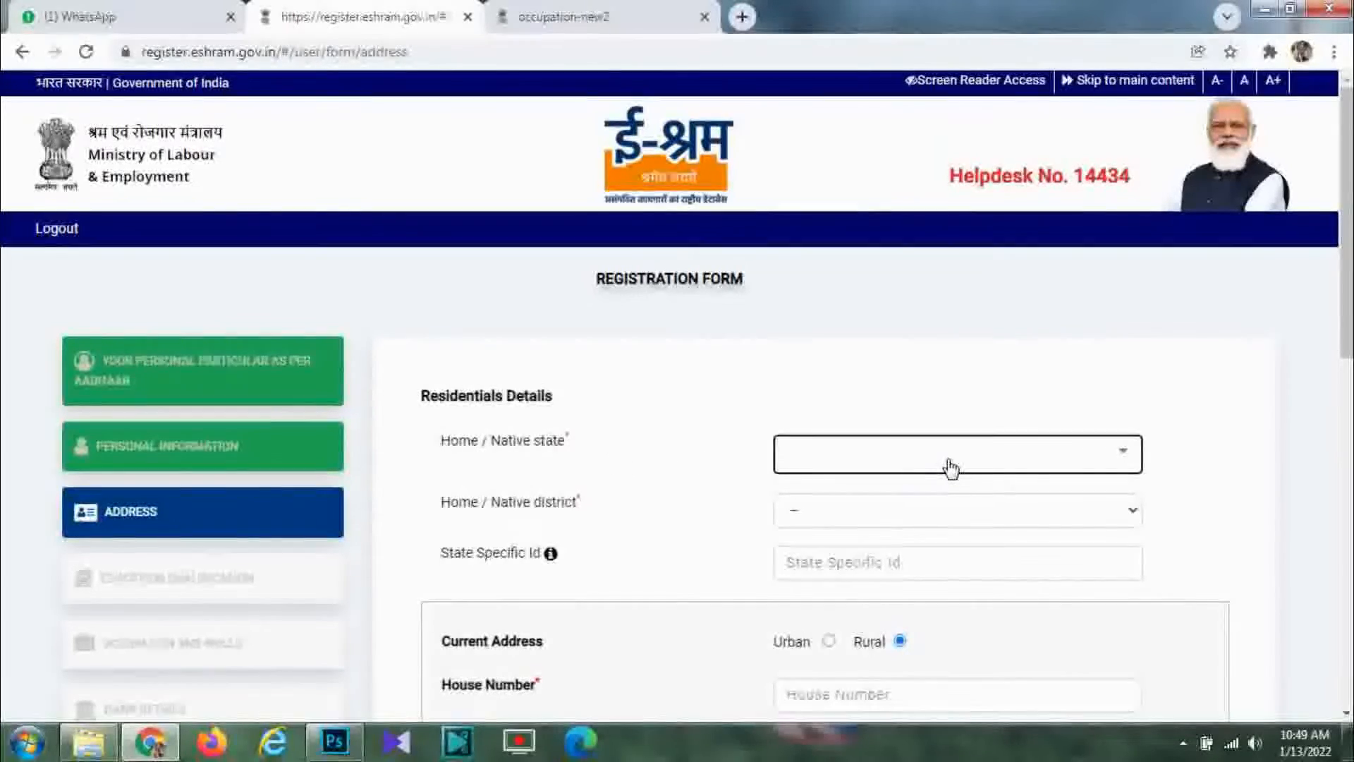
click(951, 467)
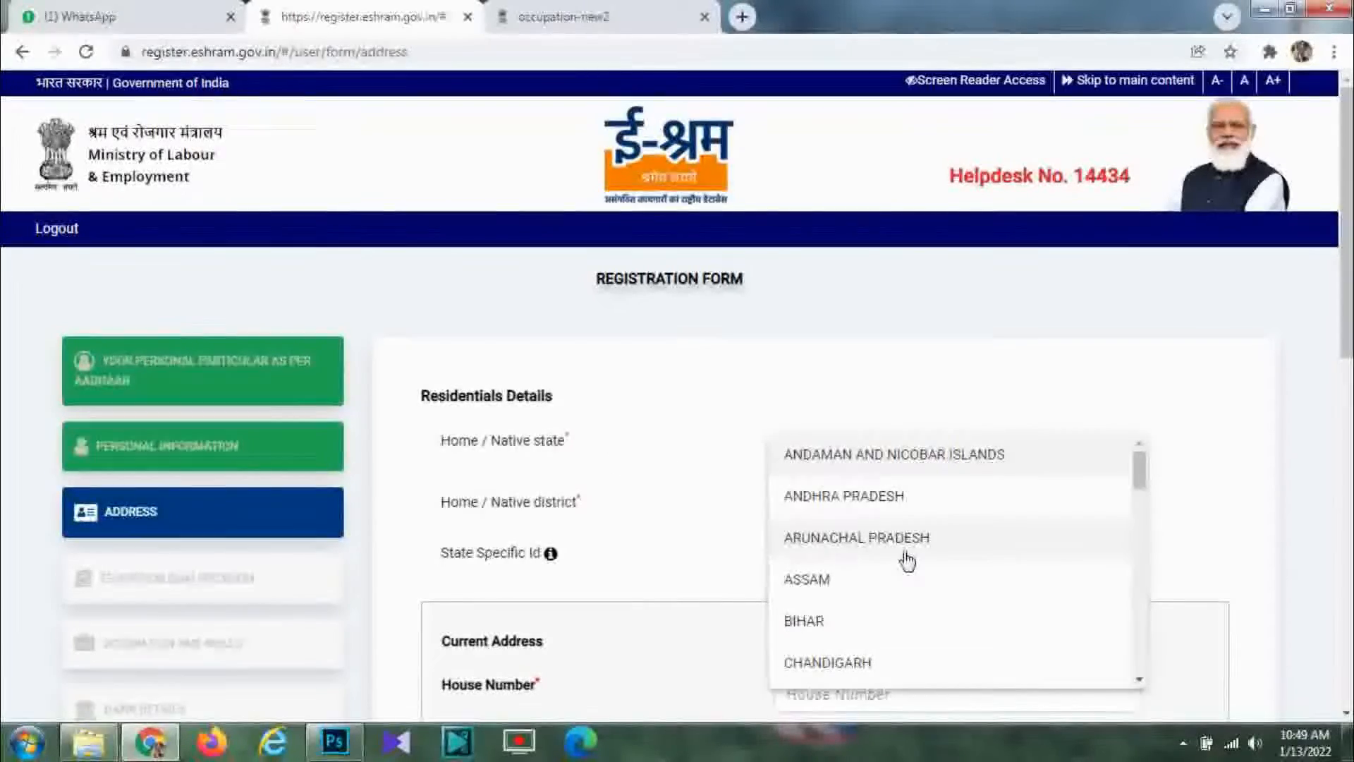
scroll(897, 565, down, 3)
scroll(895, 563, down, 4)
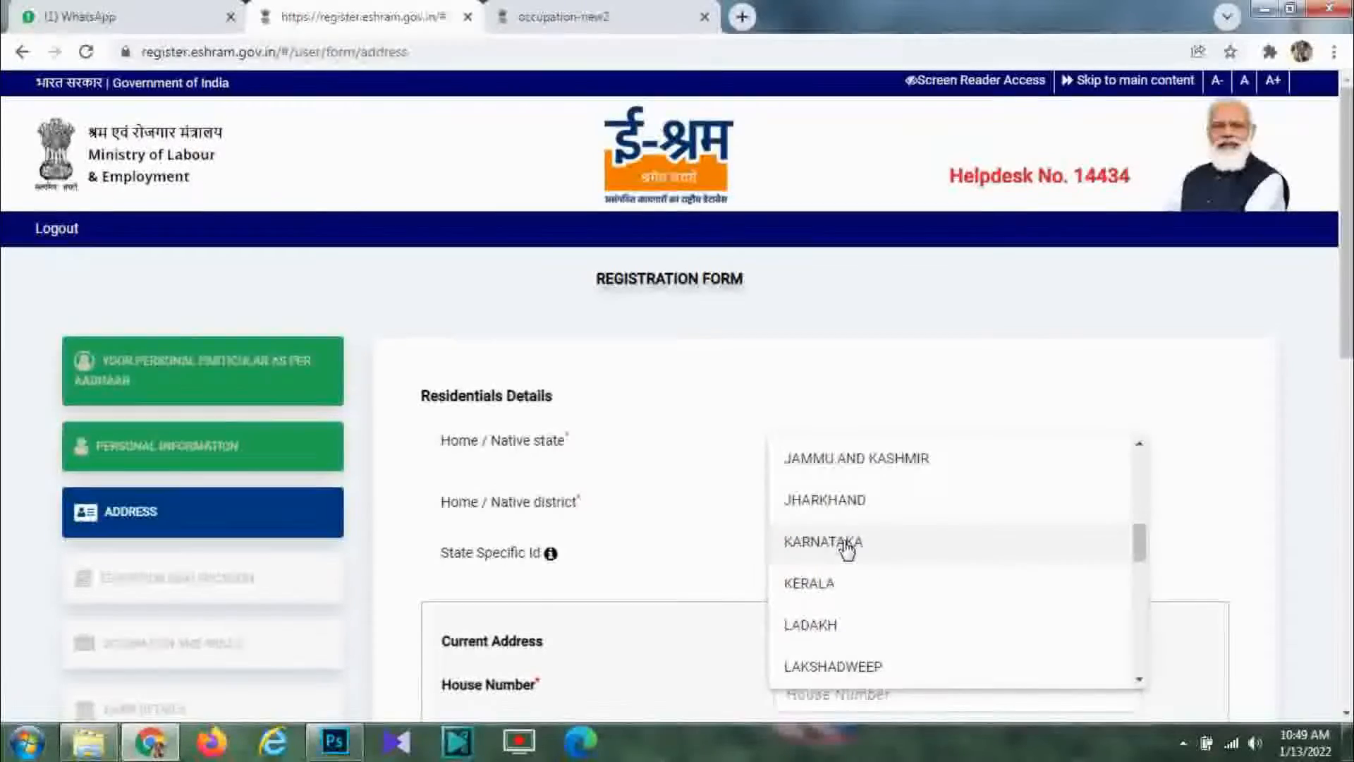
click(846, 546)
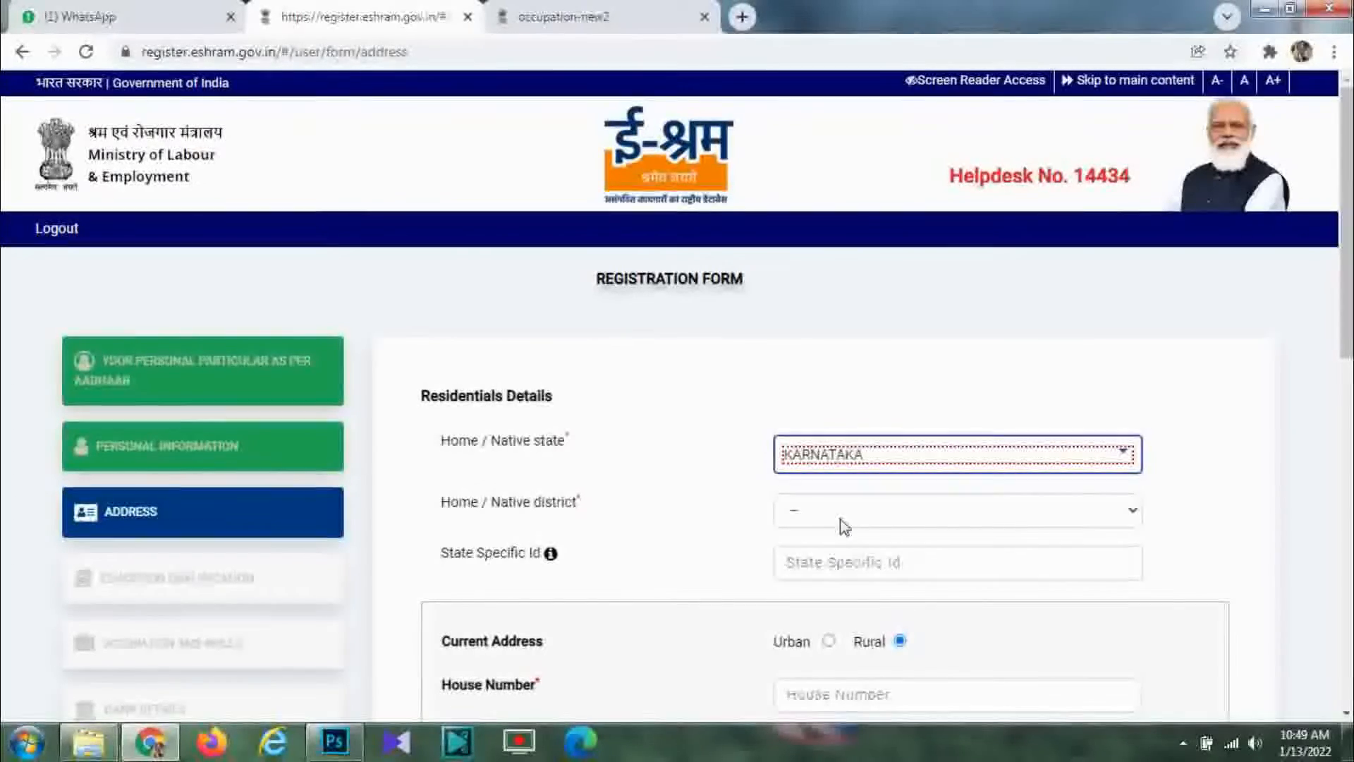
- Choose GADAG as the home/native district
click(844, 508)
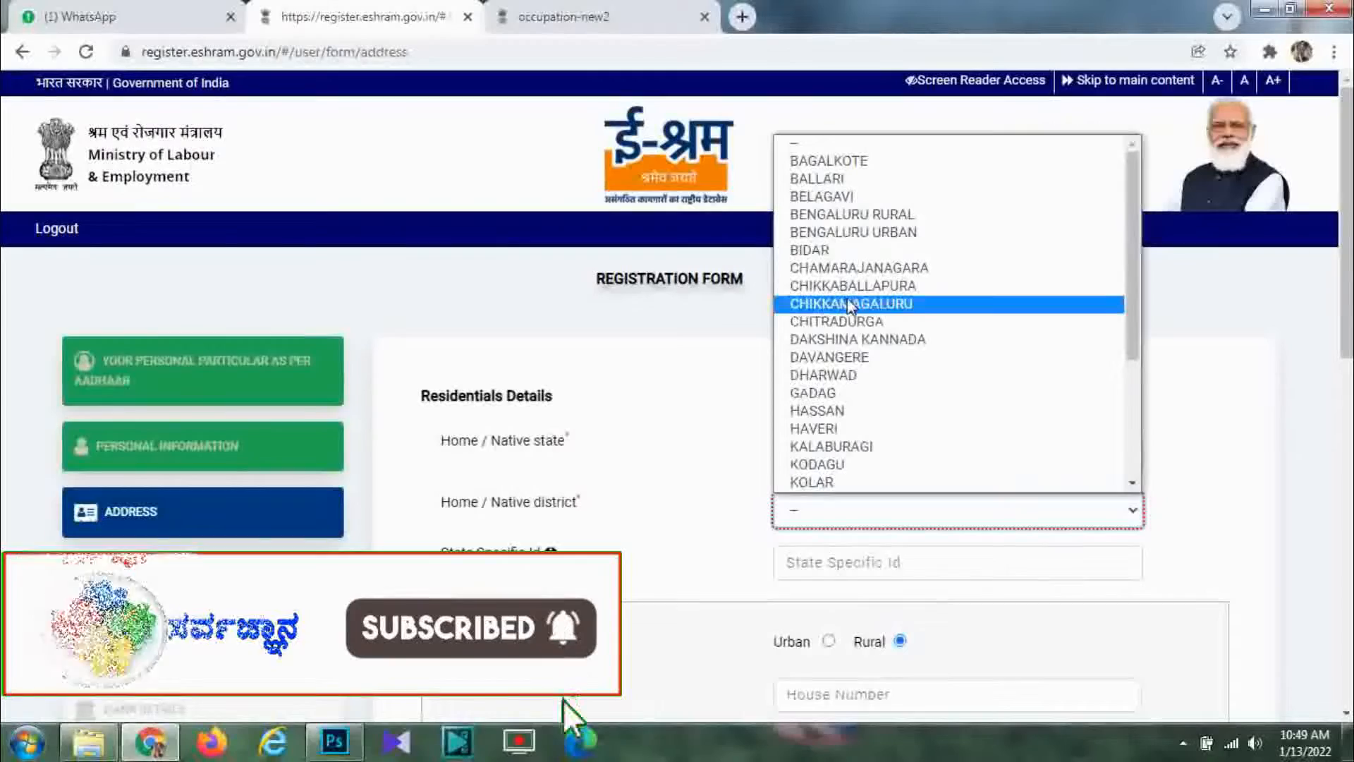
click(867, 398)
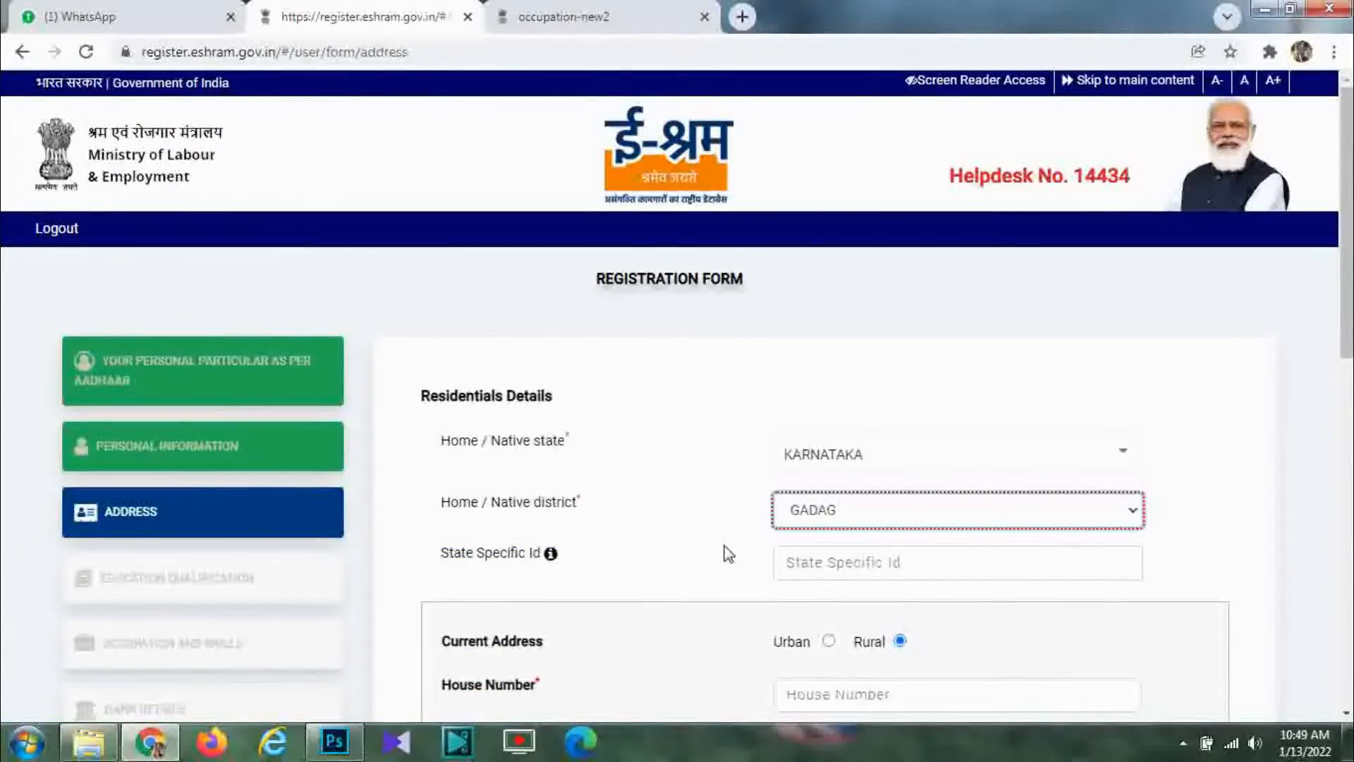
click(847, 562)
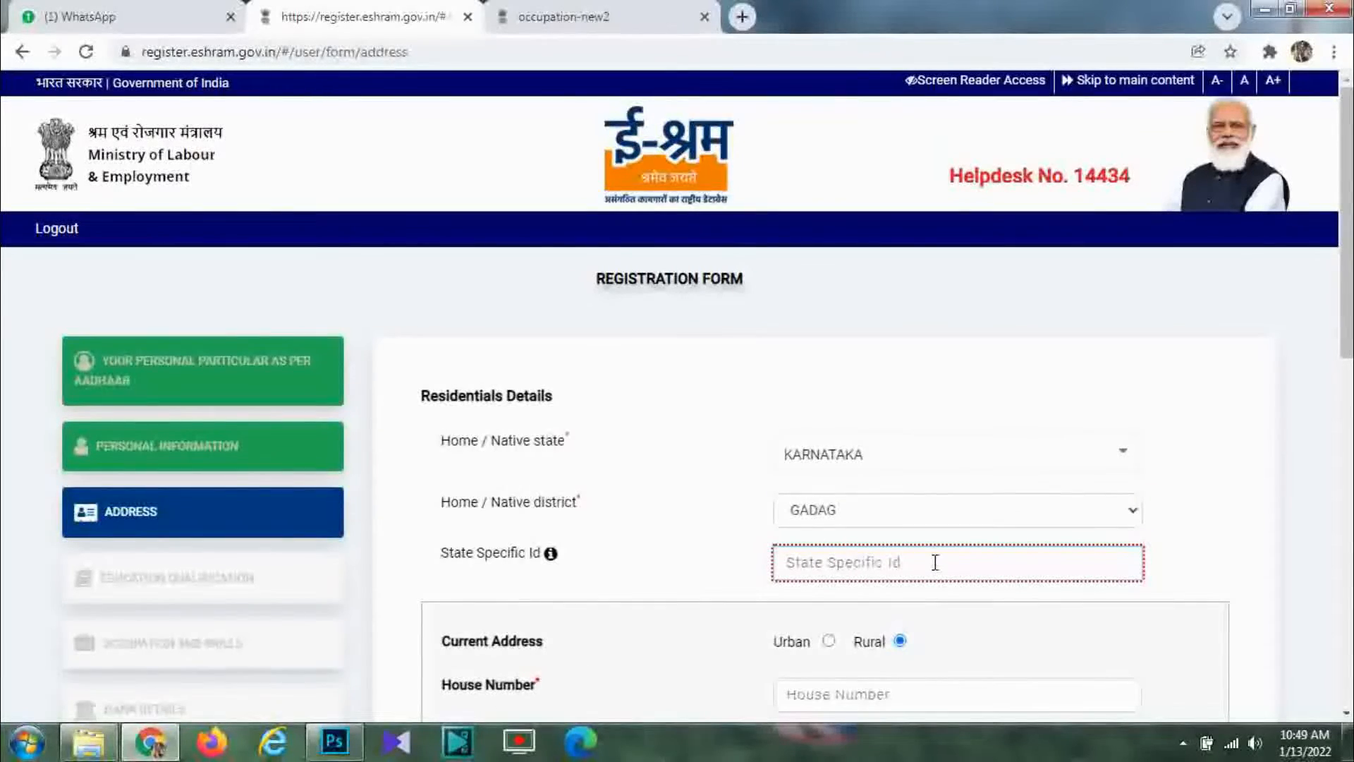
scroll(935, 562, down, 4)
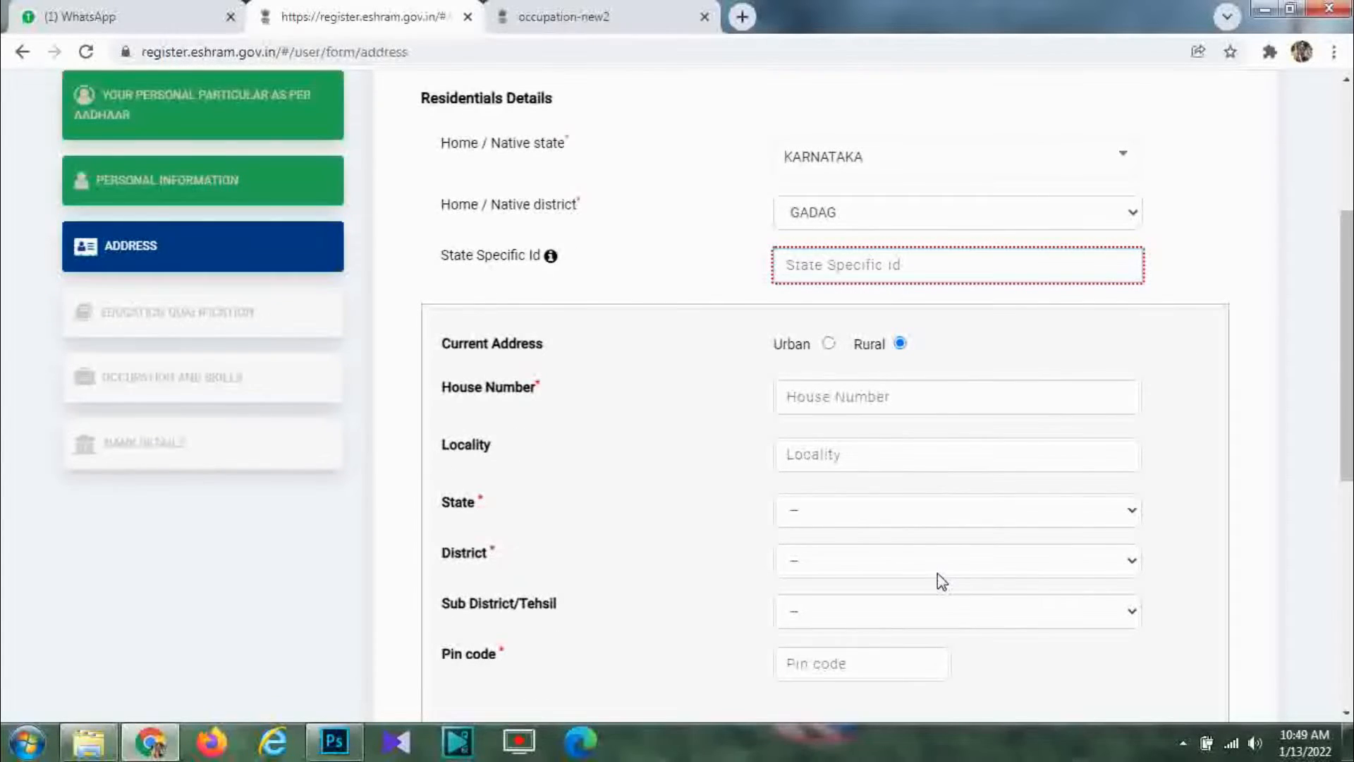
- Enter the worker's State Specific Id number
mouse_move(550, 258)
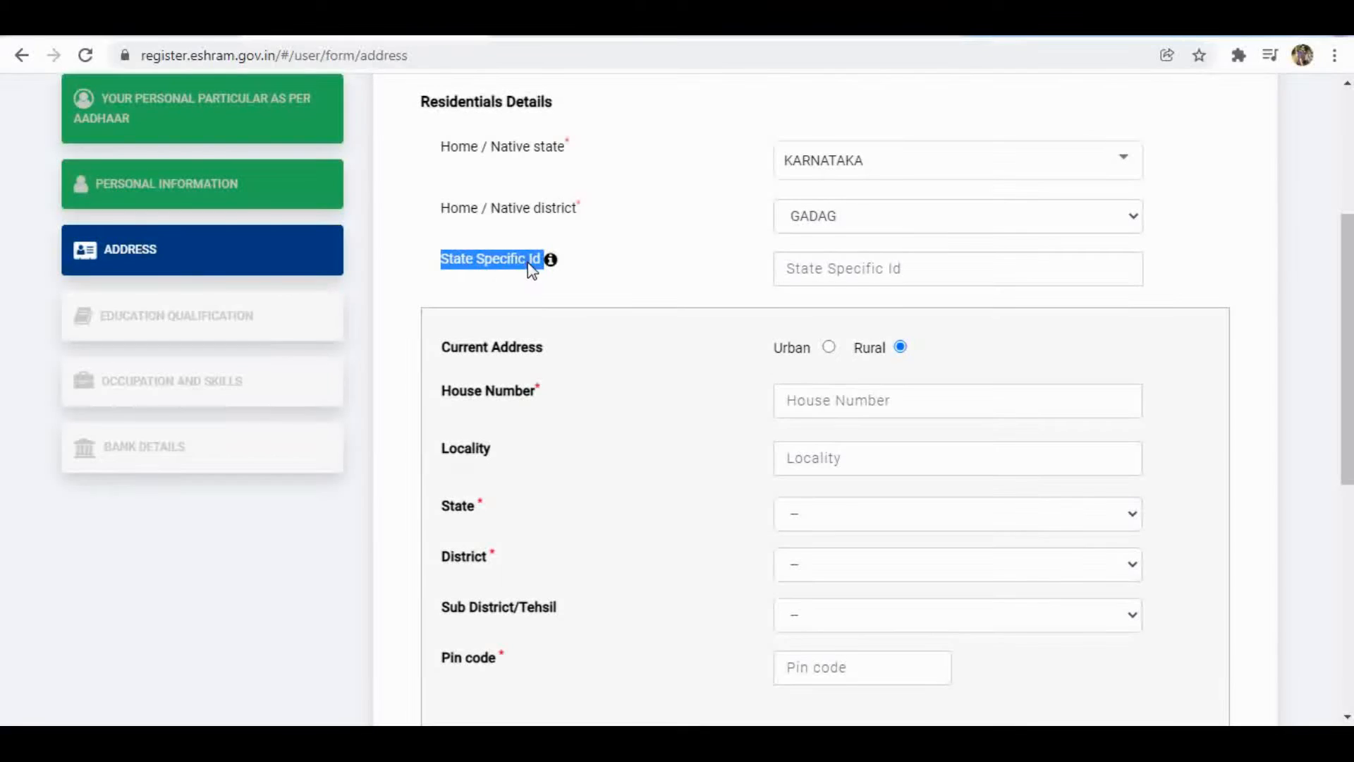
click(829, 270)
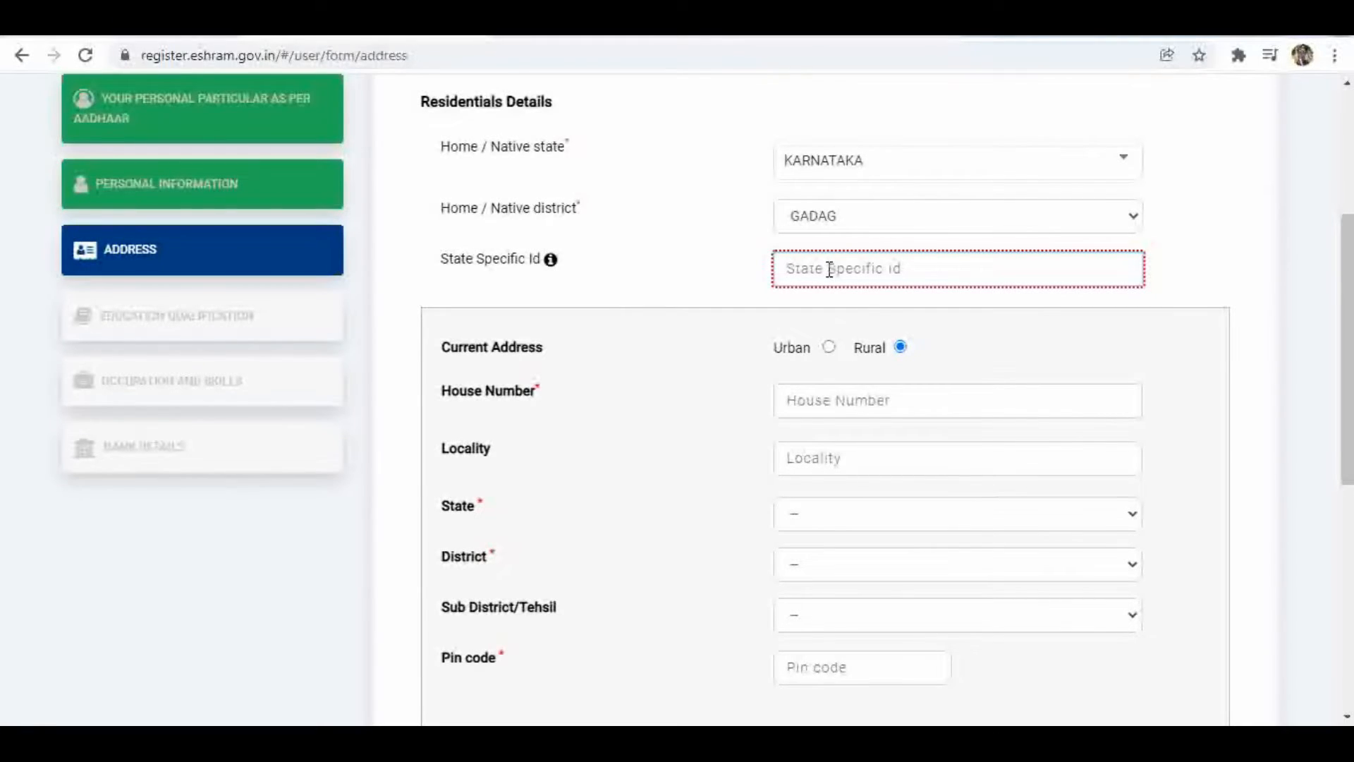
click(881, 407)
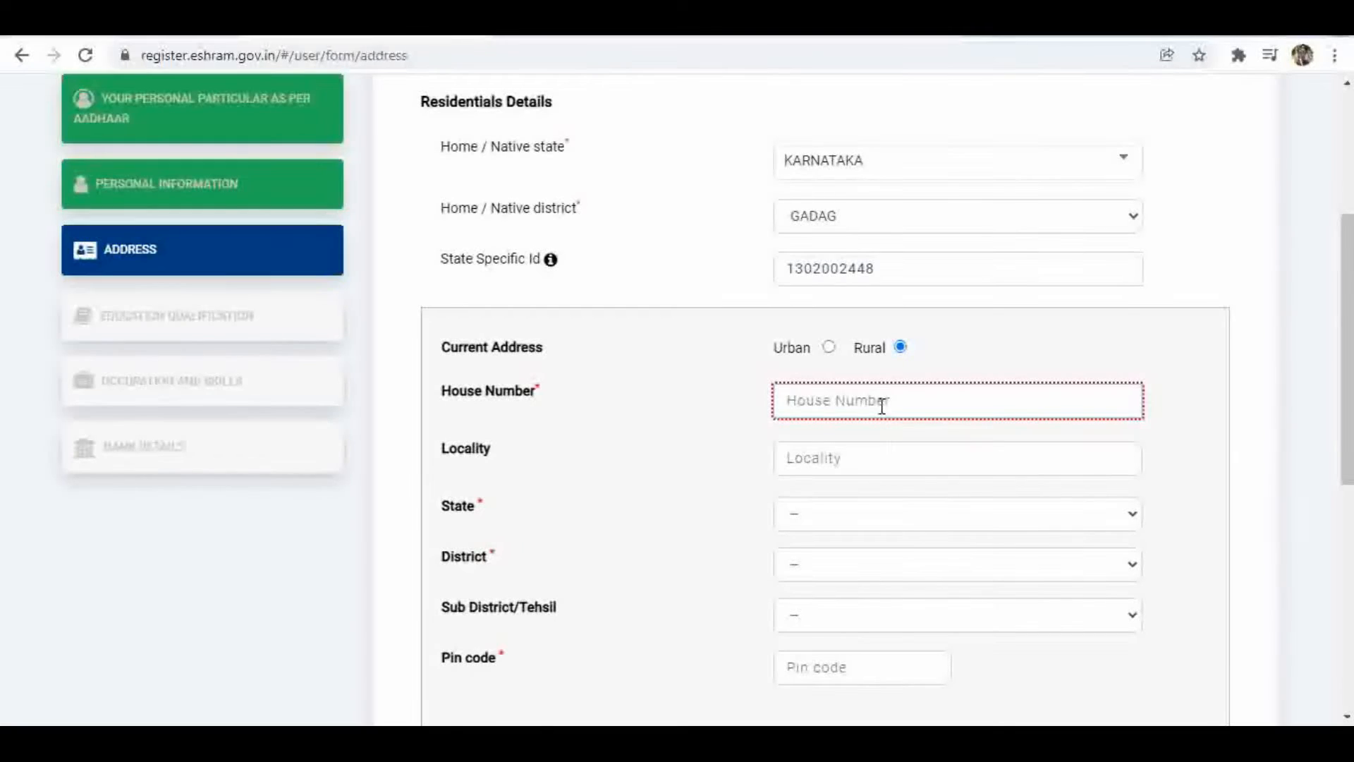
- Fill in the current address house number and locality
click(882, 466)
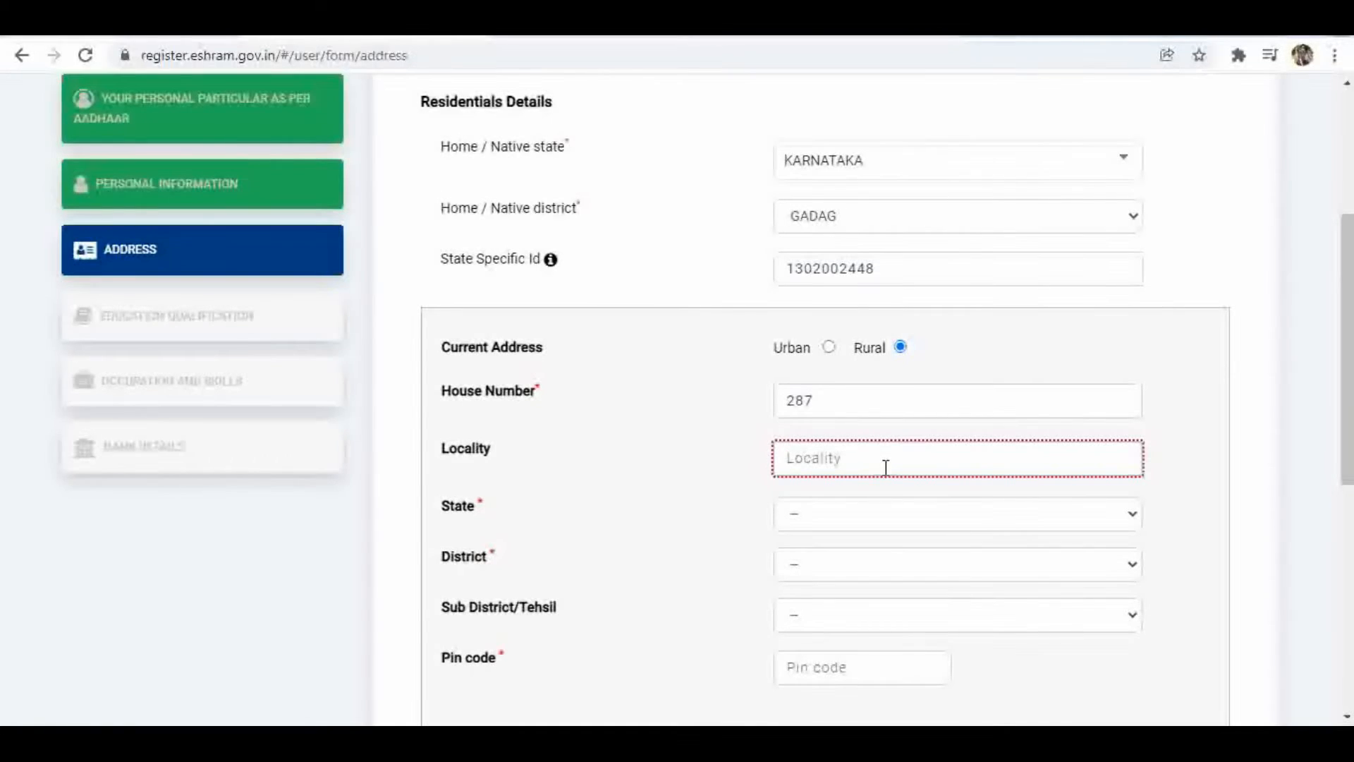
text(k)
key(BackSpace)
click(874, 405)
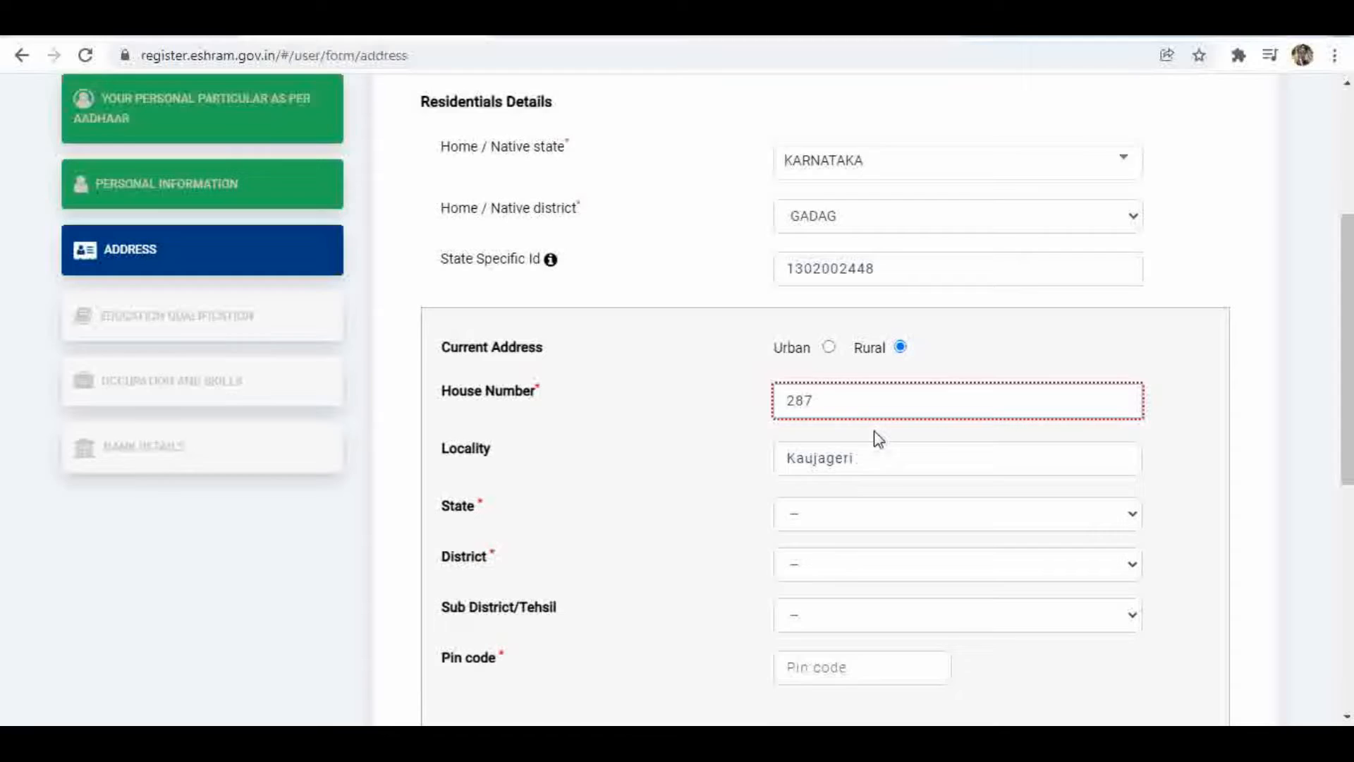
click(881, 459)
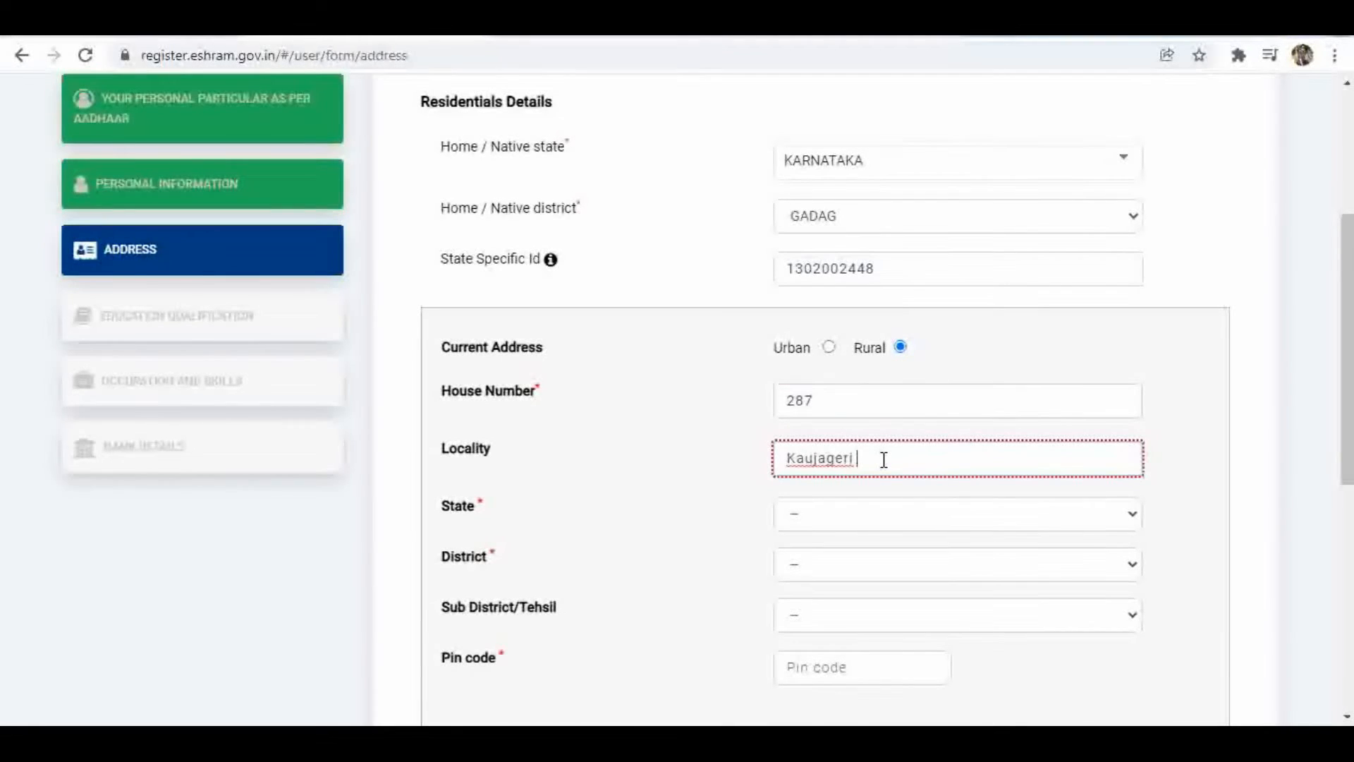
- Set current address state KARNATAKA, district GADAG, sub-district Ron, and enter the pin code
click(895, 520)
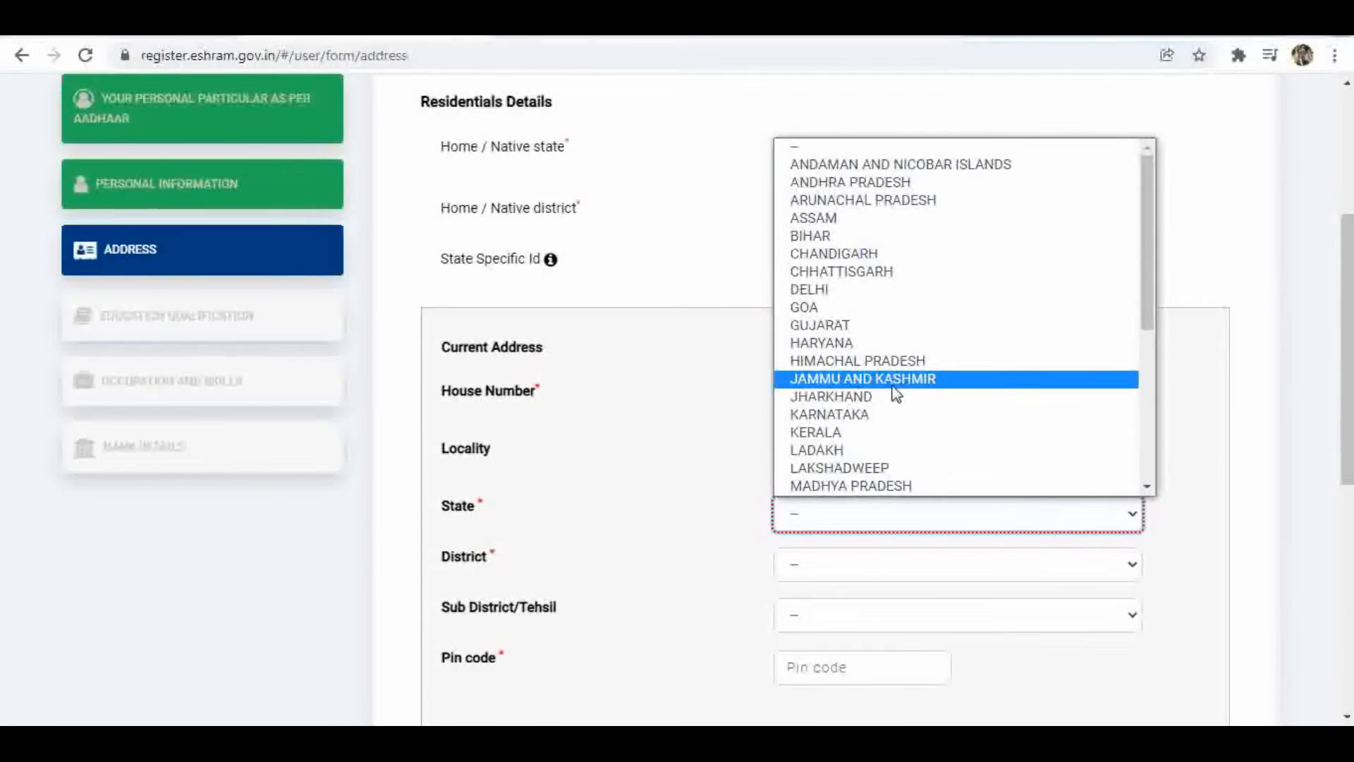
click(892, 416)
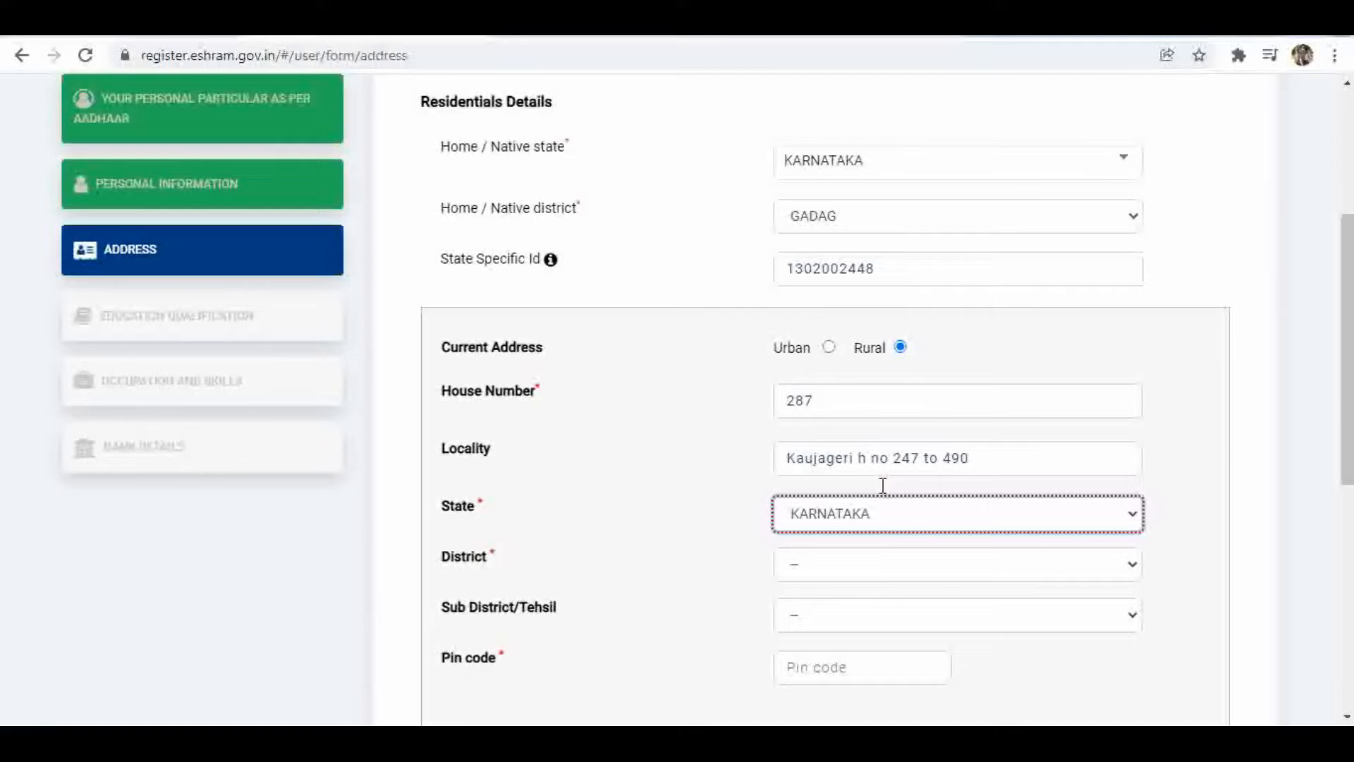
click(881, 568)
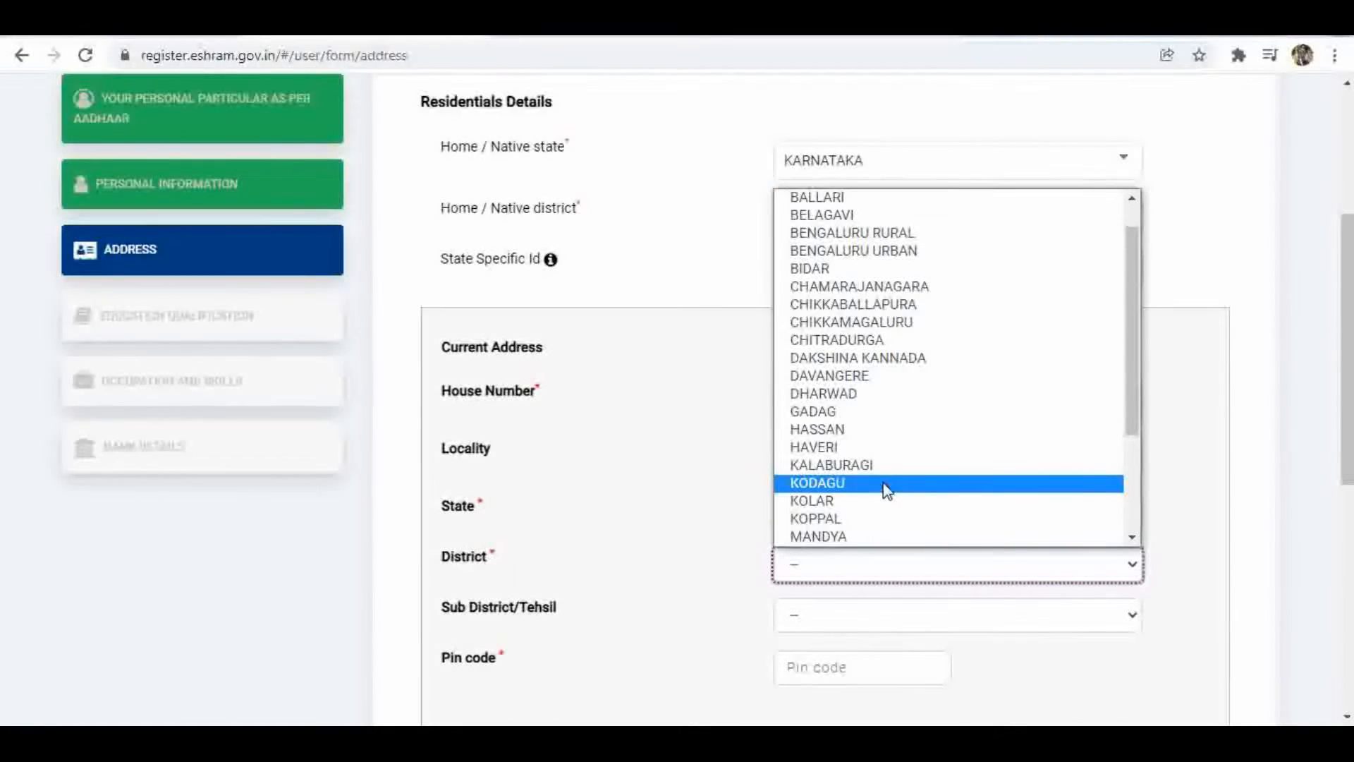
click(864, 416)
click(846, 620)
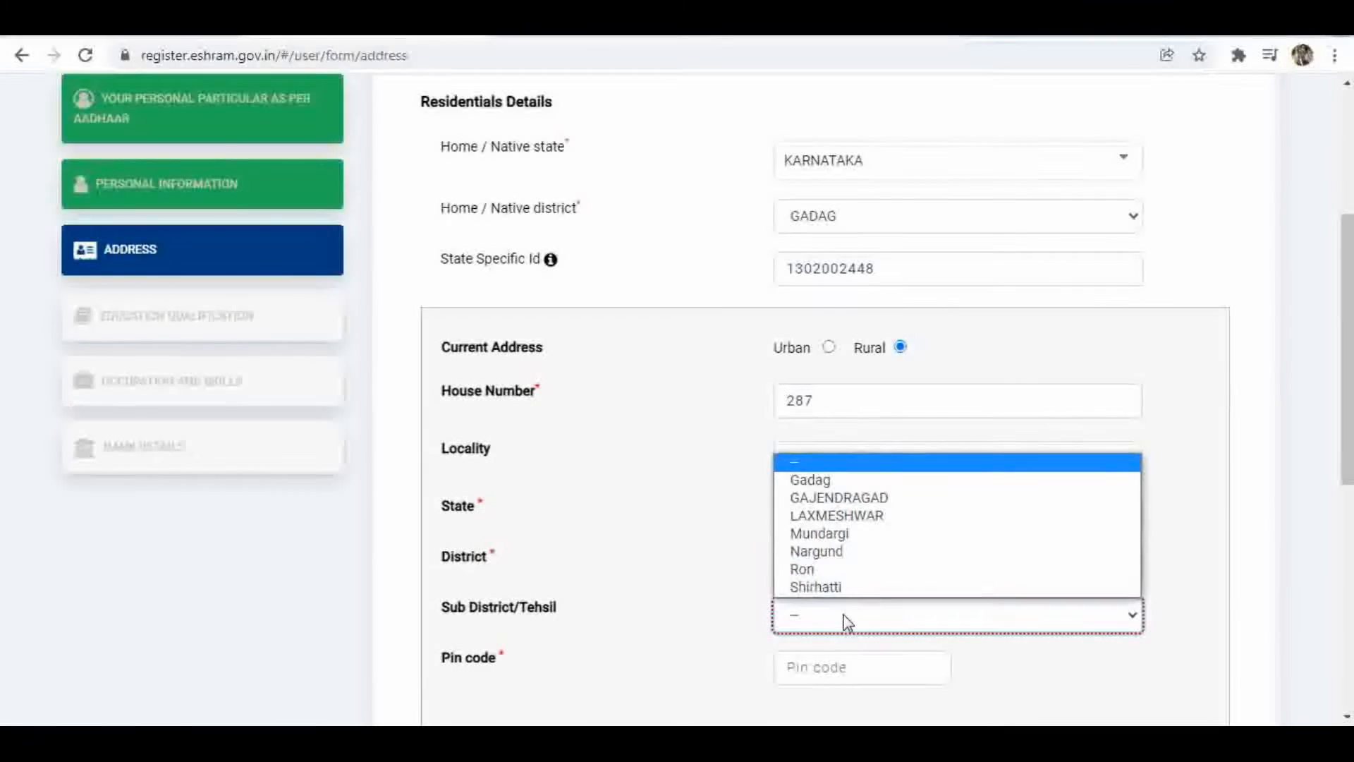
click(850, 569)
scroll(708, 516, down, 3)
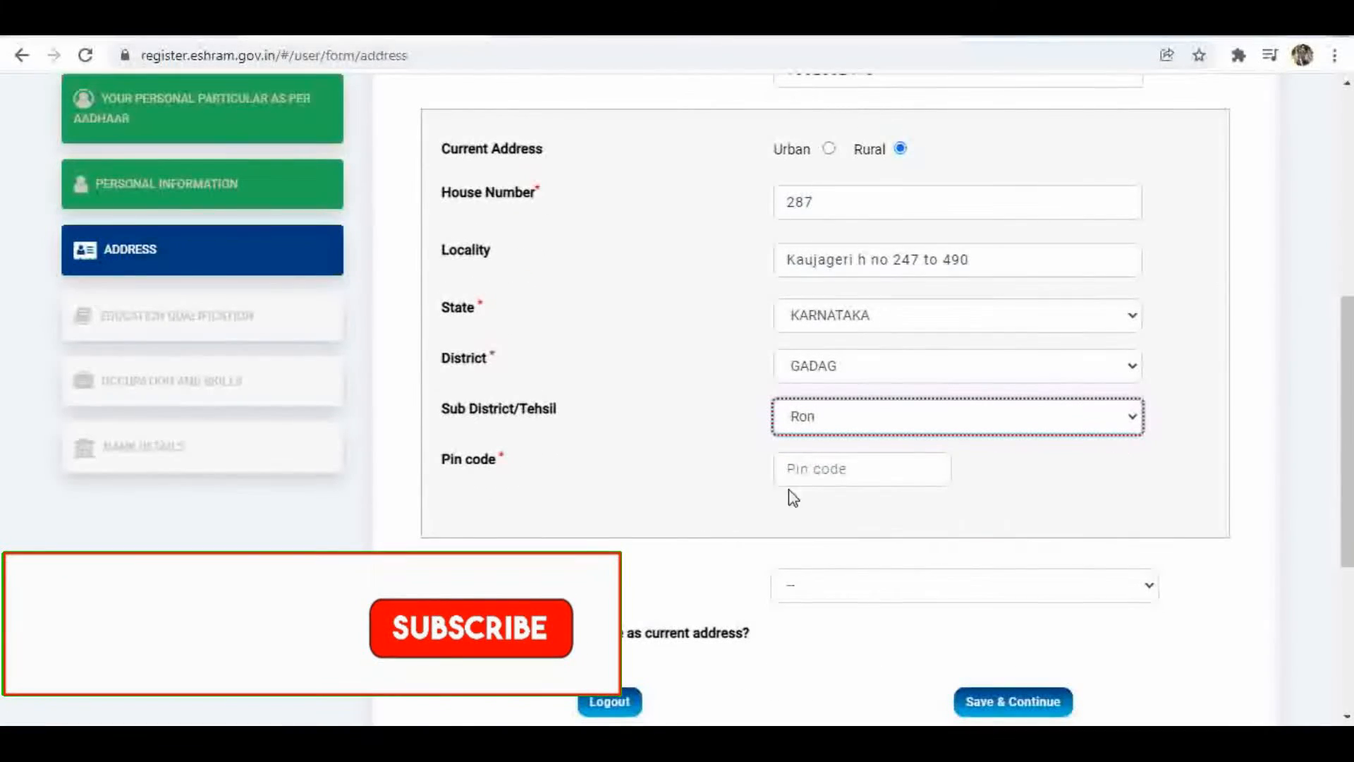
click(842, 475)
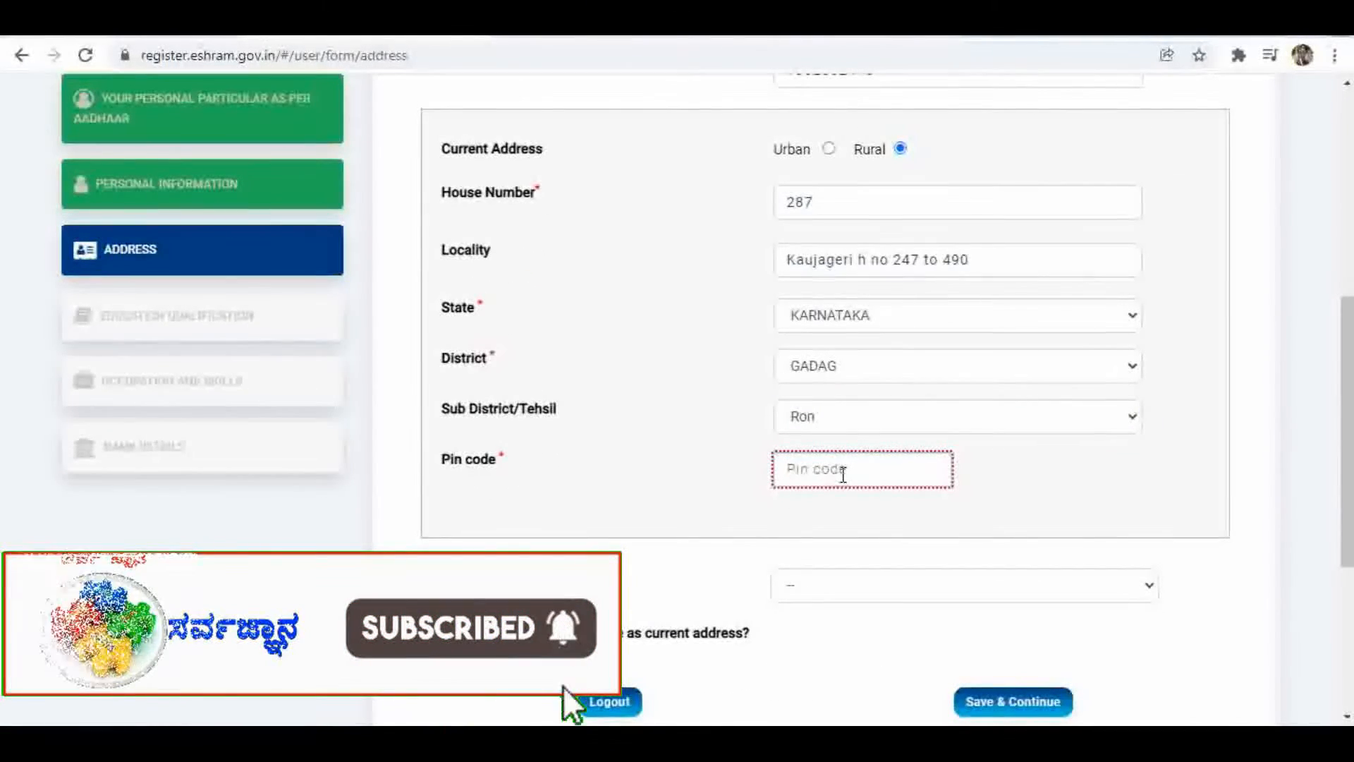
text(582202)
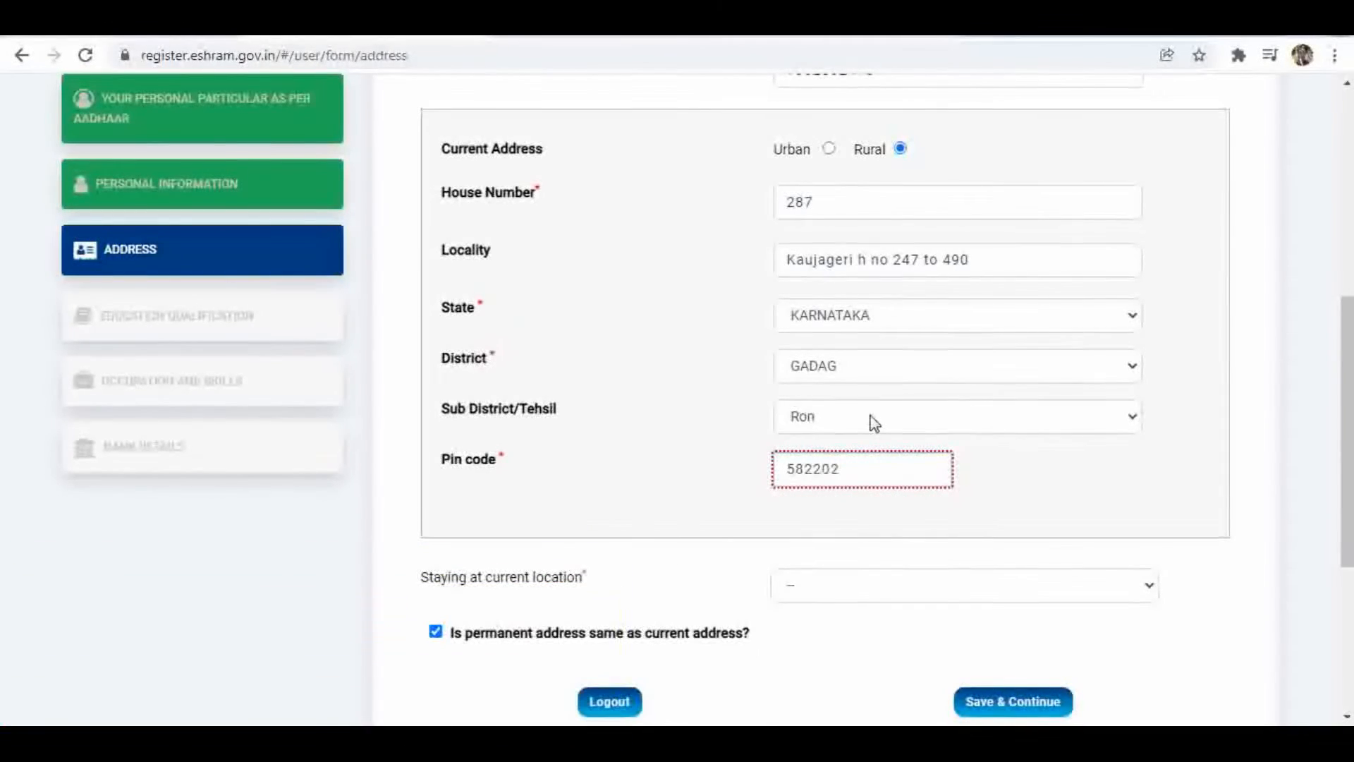
- Set length of stay to 10-15 years and save the address details
scroll(727, 423, down, 2)
scroll(727, 416, down, 1)
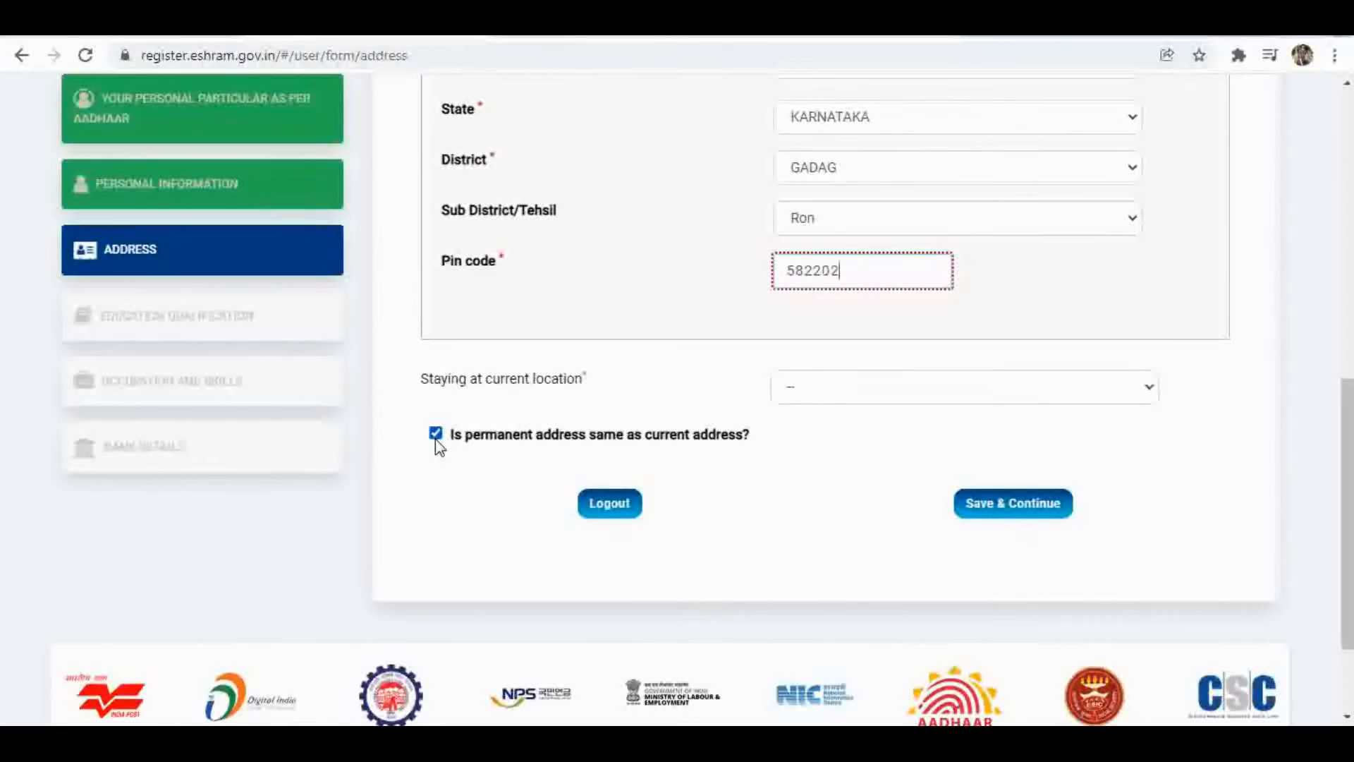
click(1128, 388)
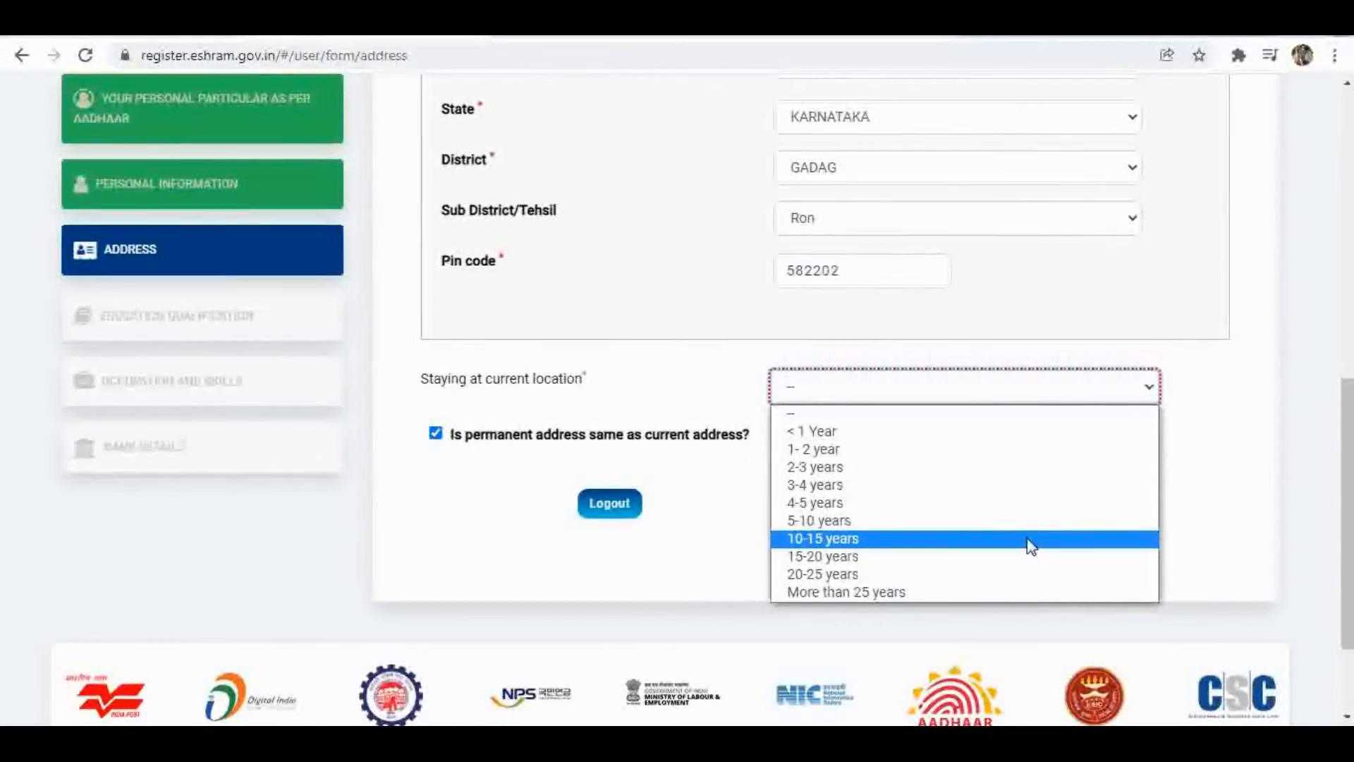
click(1029, 539)
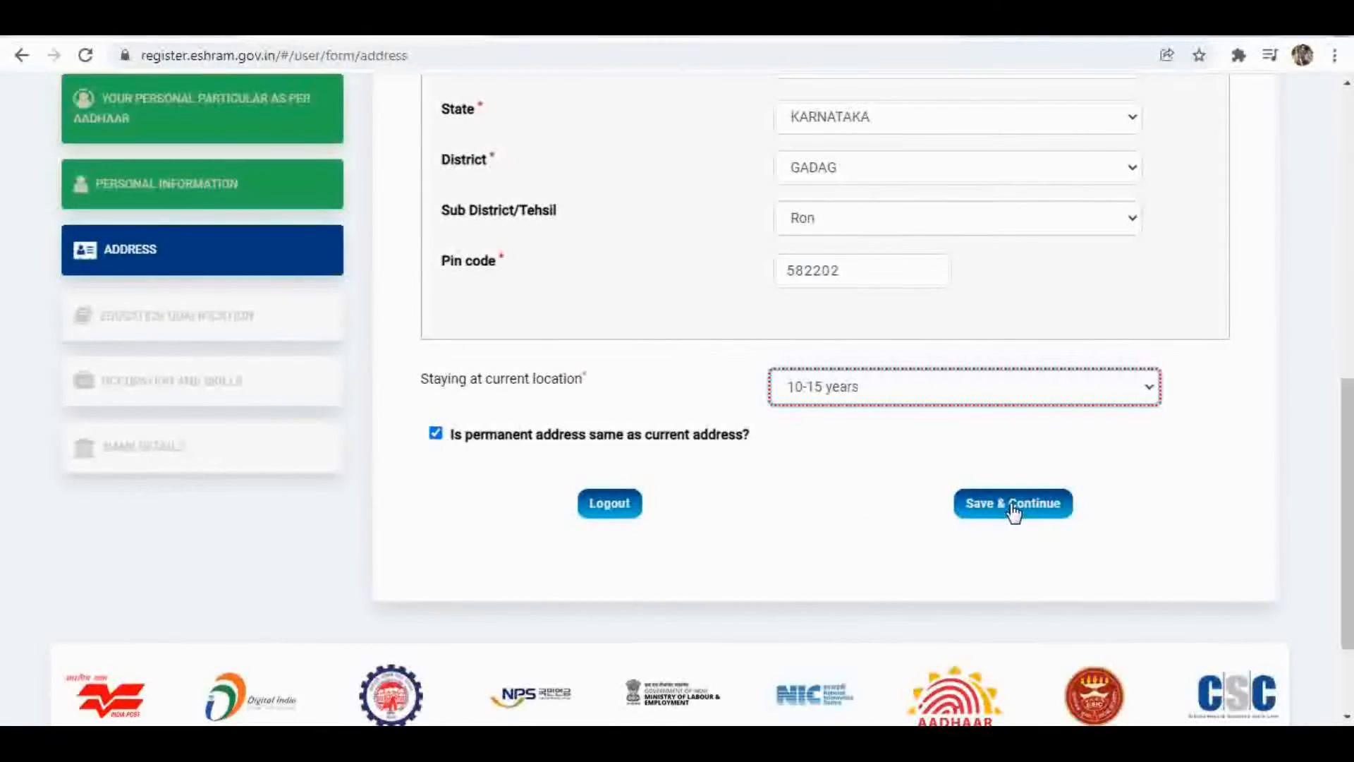
click(1013, 513)
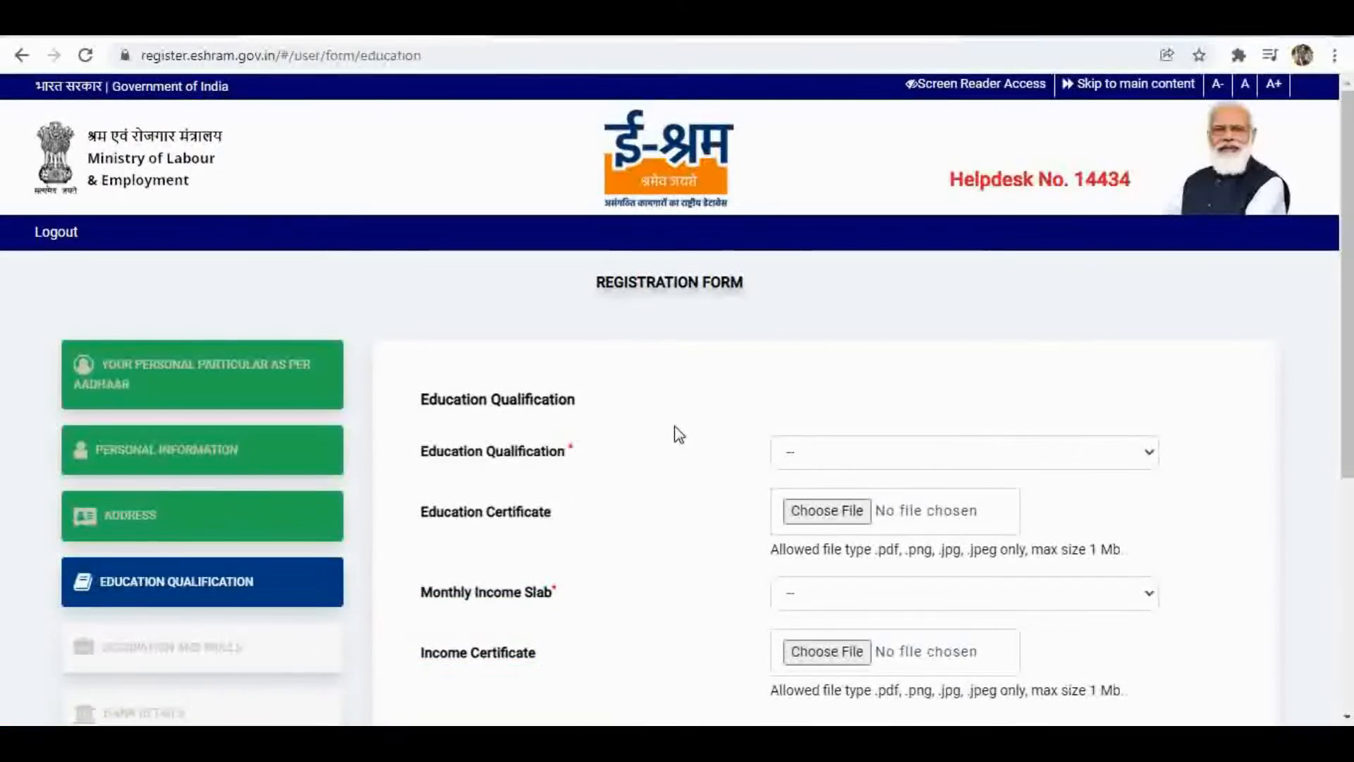
scroll(655, 423, down, 3)
click(1114, 262)
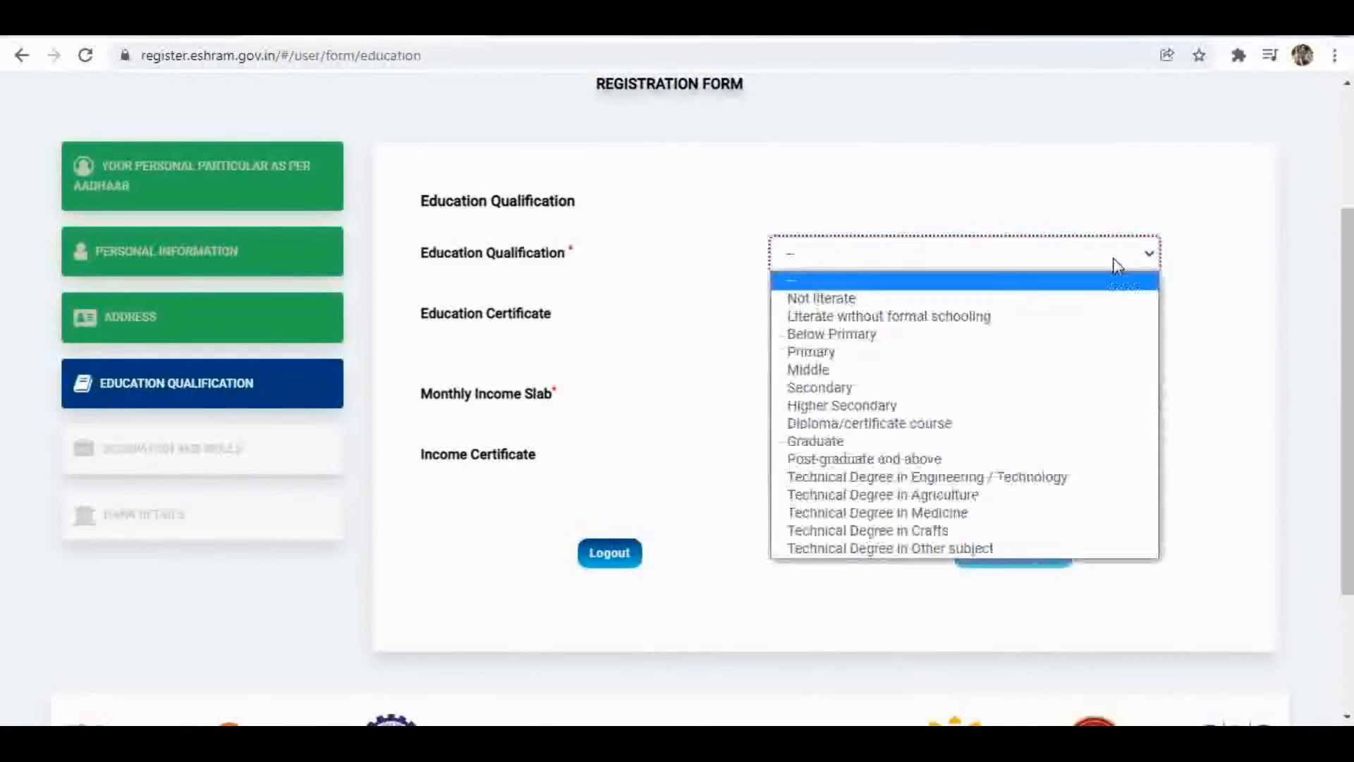
click(973, 425)
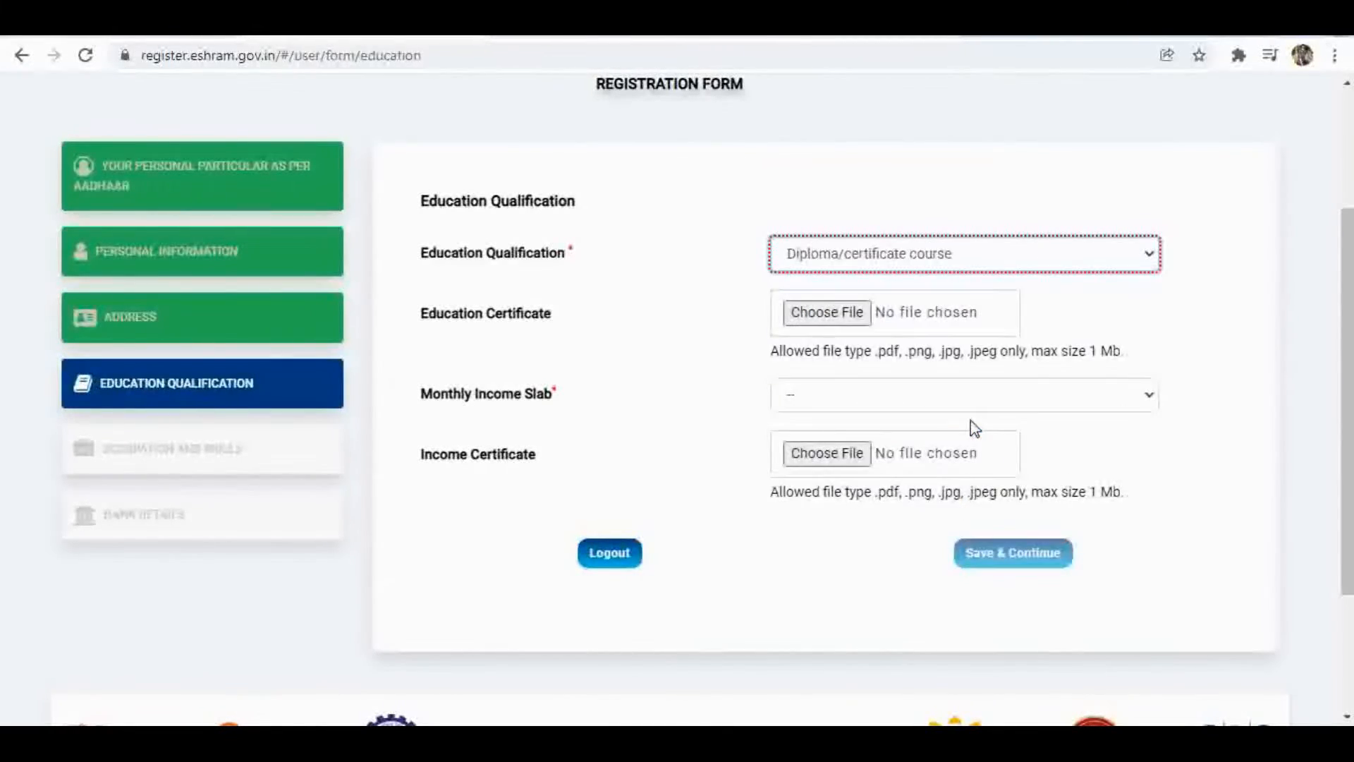
click(1058, 404)
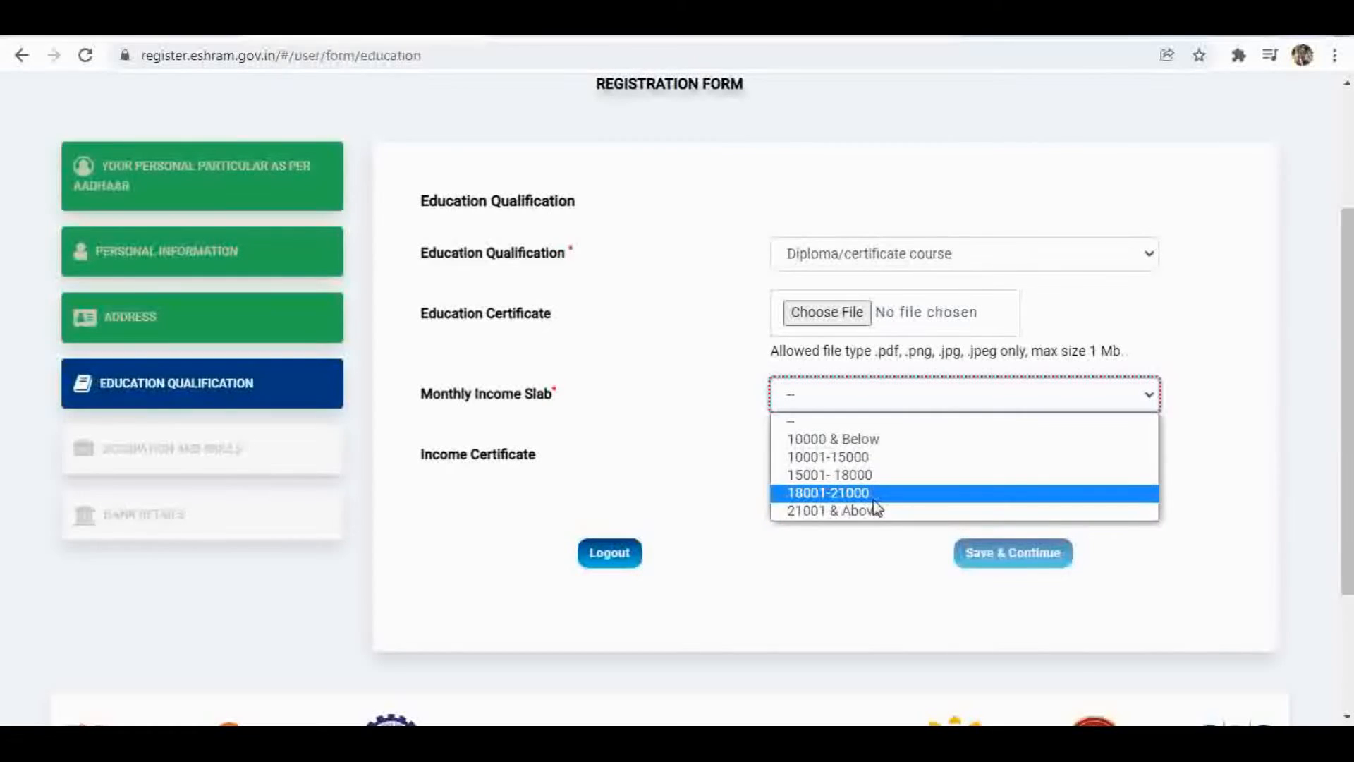
click(873, 497)
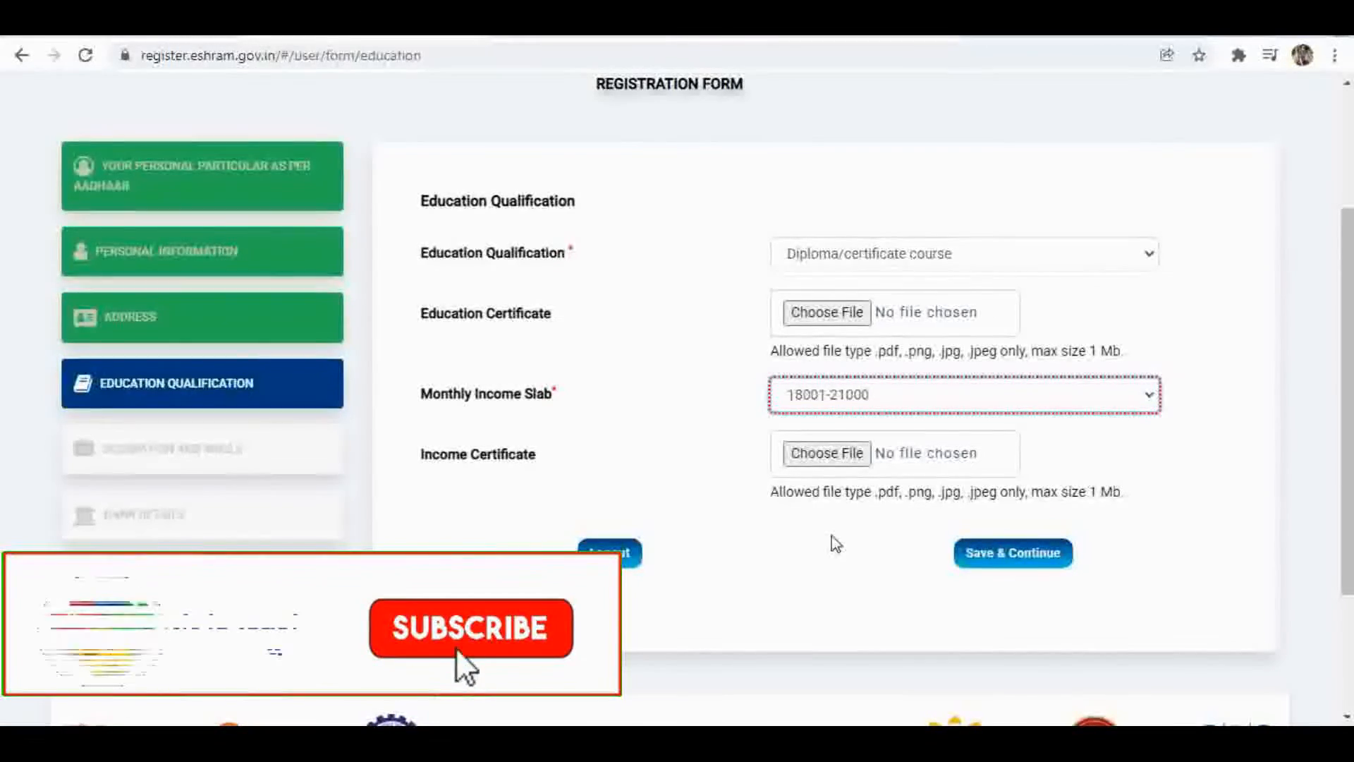
click(1018, 556)
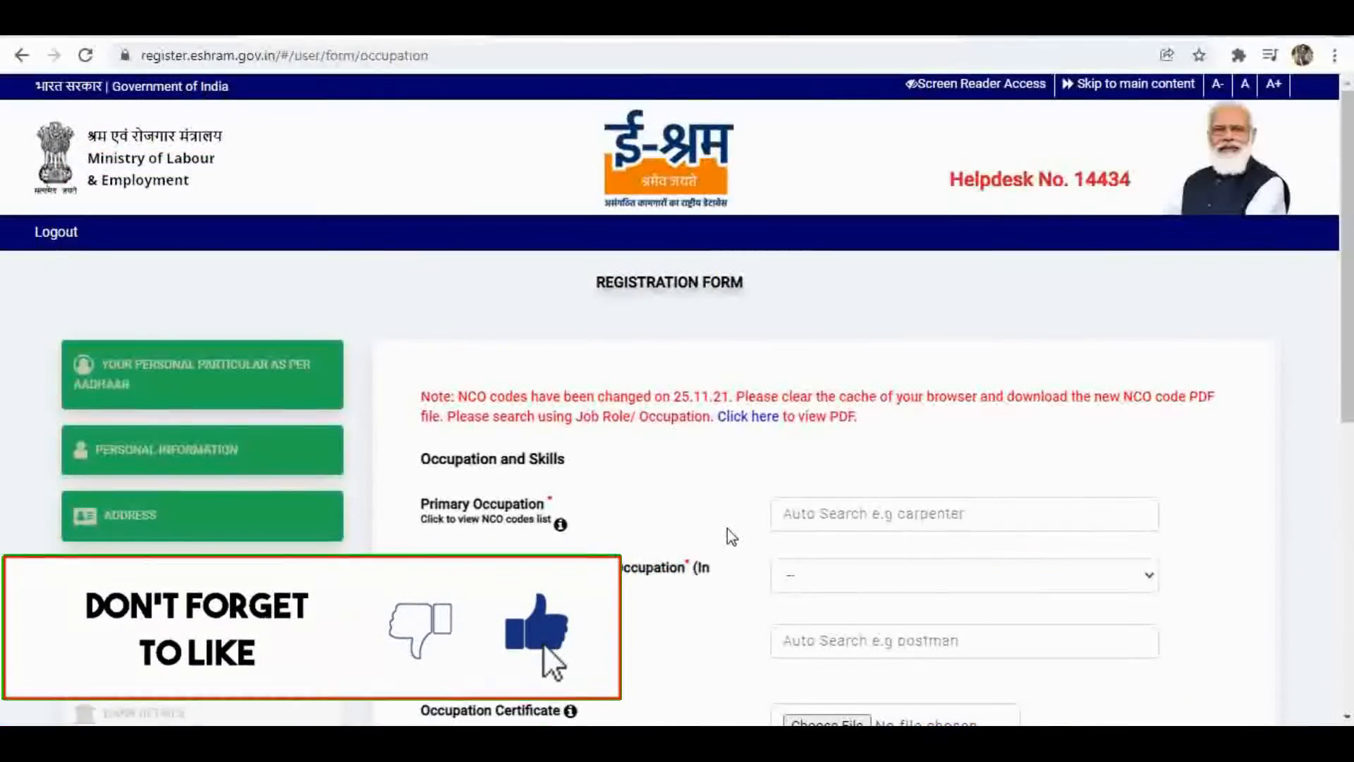
- Open the NCO codes PDF (occupation-new2) from the info icon under Primary Occupation
scroll(708, 493, down, 2)
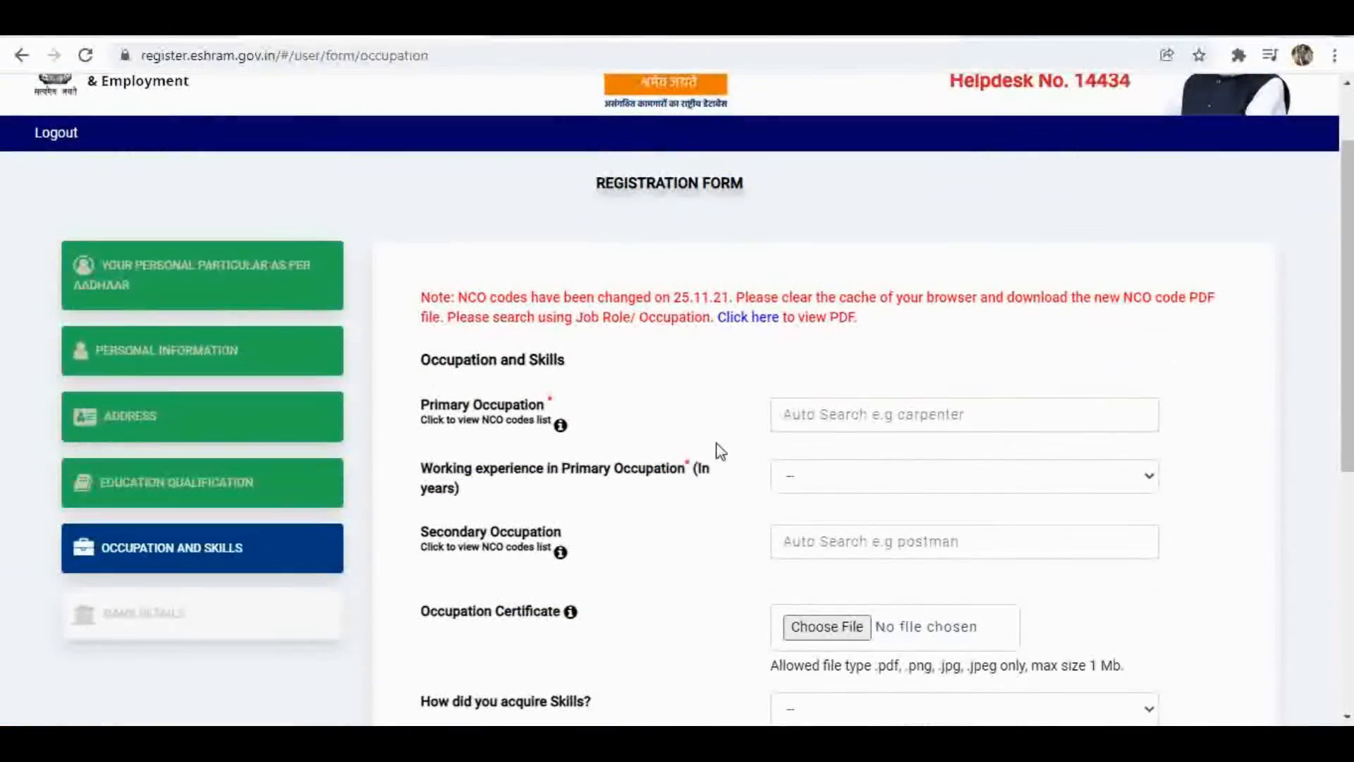
click(857, 421)
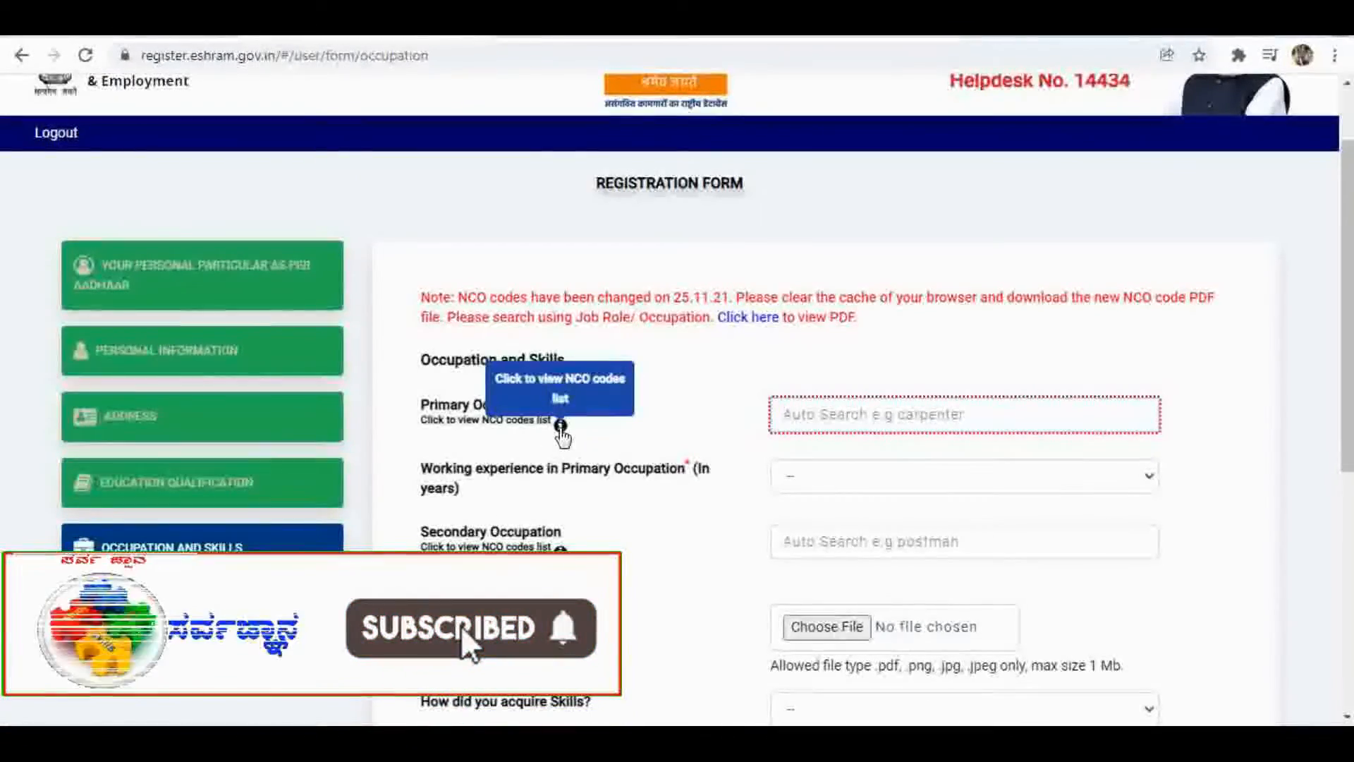
click(562, 431)
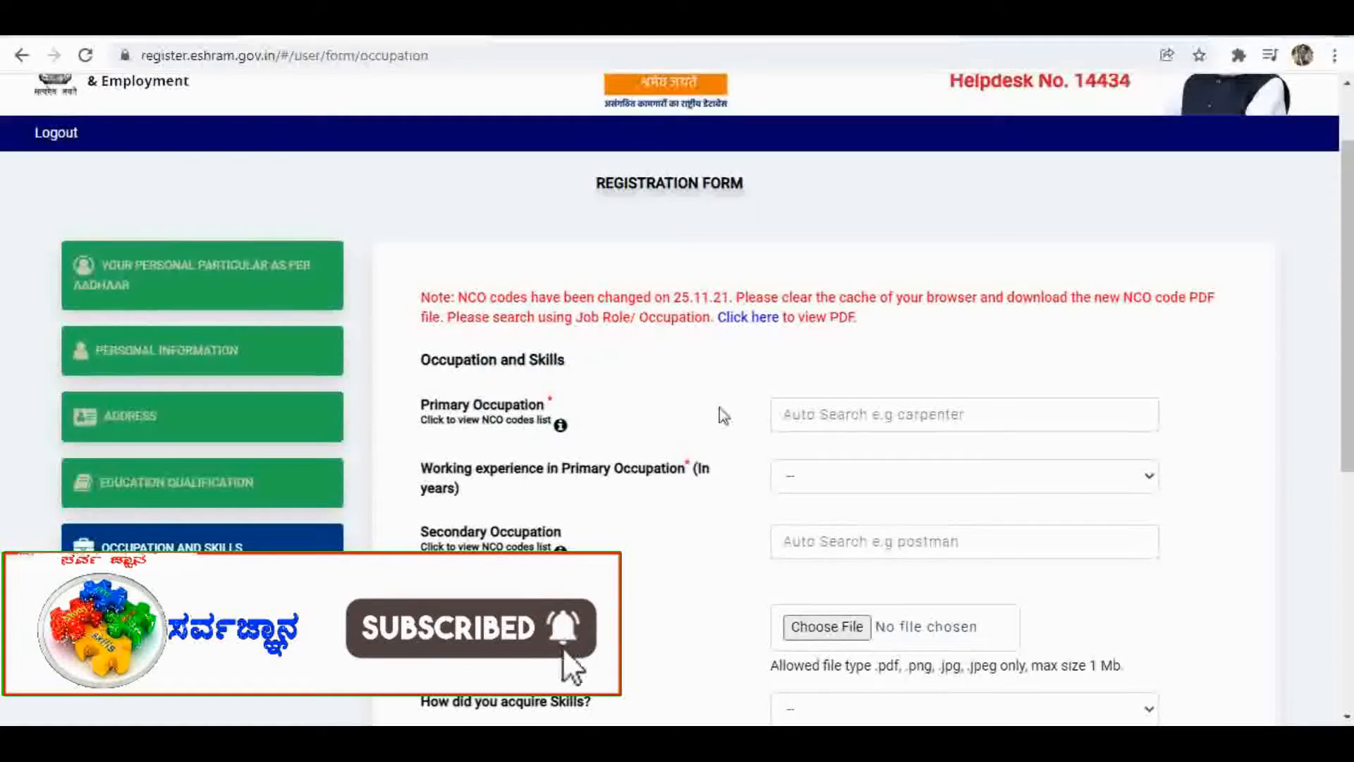
click(561, 430)
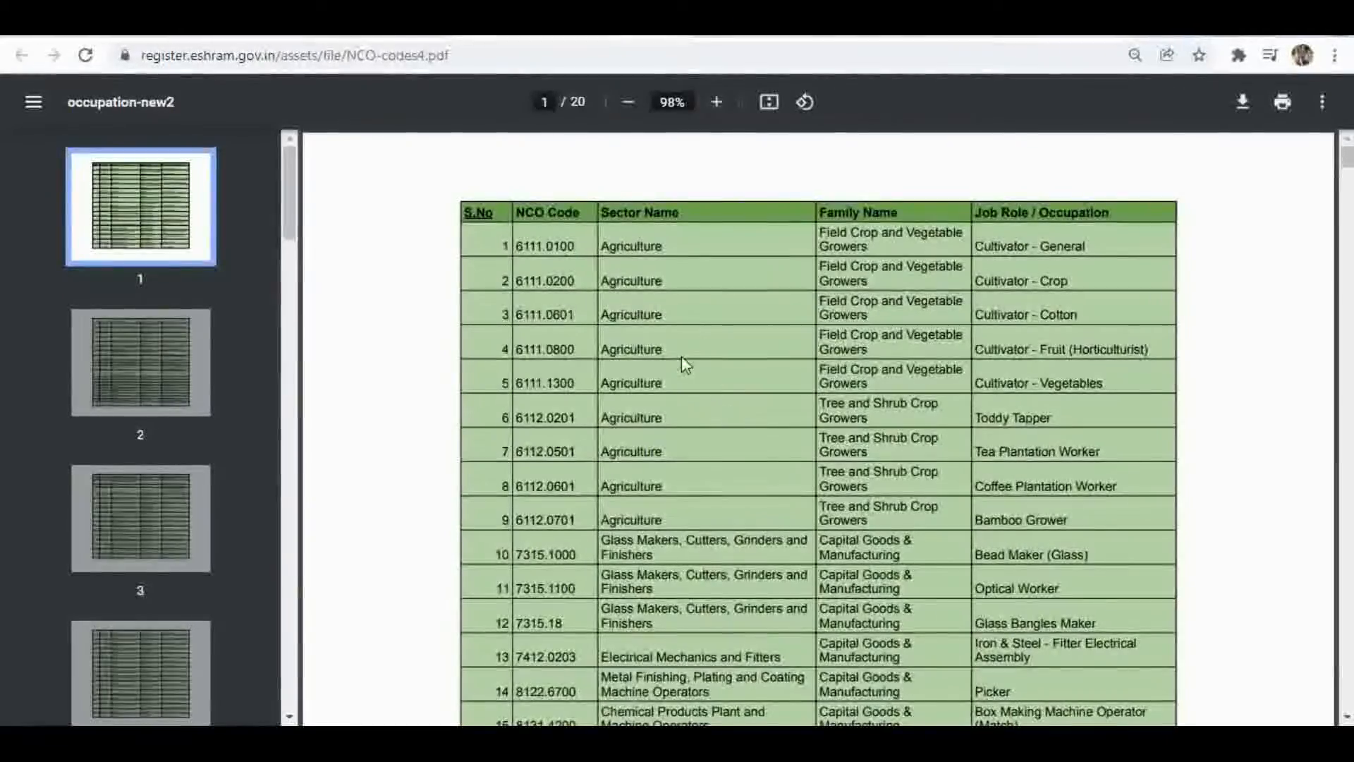
- Find code 5211.0301, Sales Executive - Dealership, in the NCO PDF and return to the form tab
scroll(745, 562, down, 5)
scroll(745, 562, down, 10)
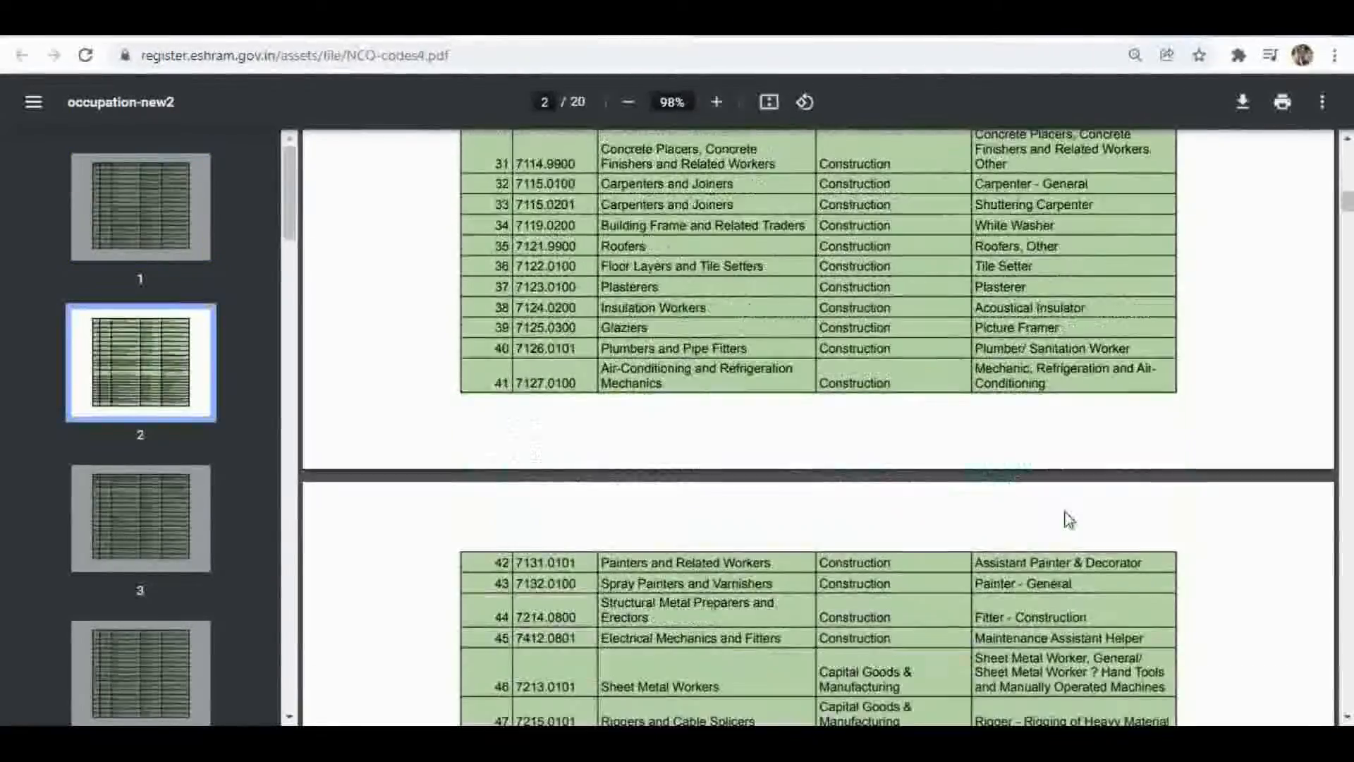
drag(1347, 205, 1336, 599)
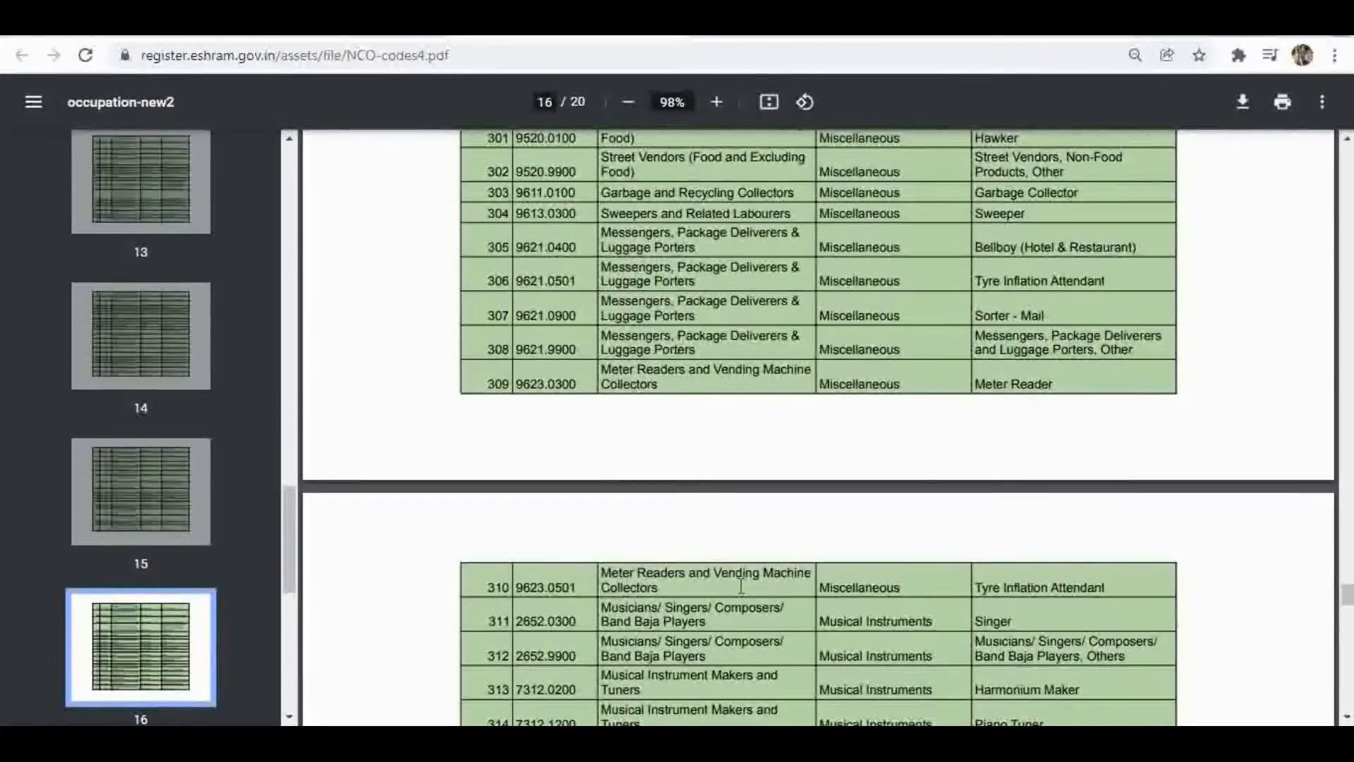
scroll(713, 493, up, 10)
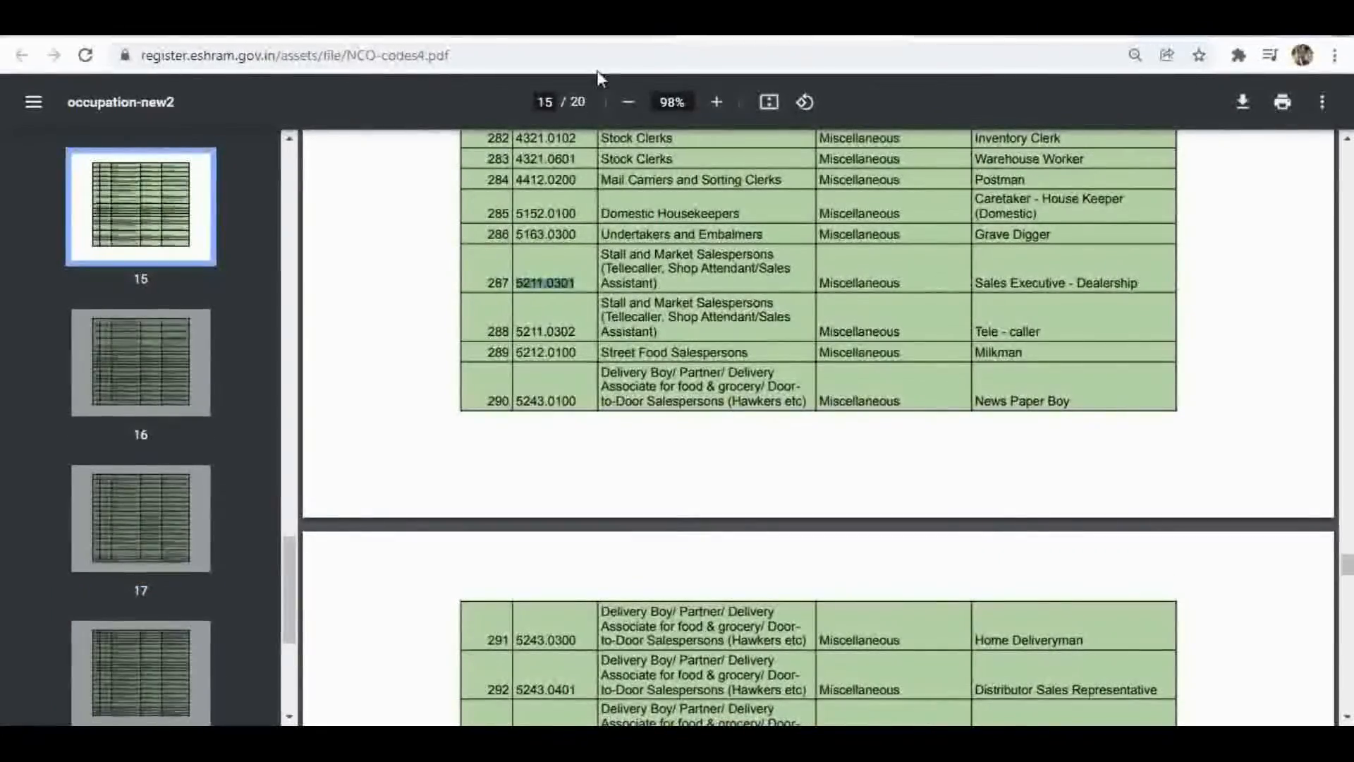
click(414, 32)
click(409, 33)
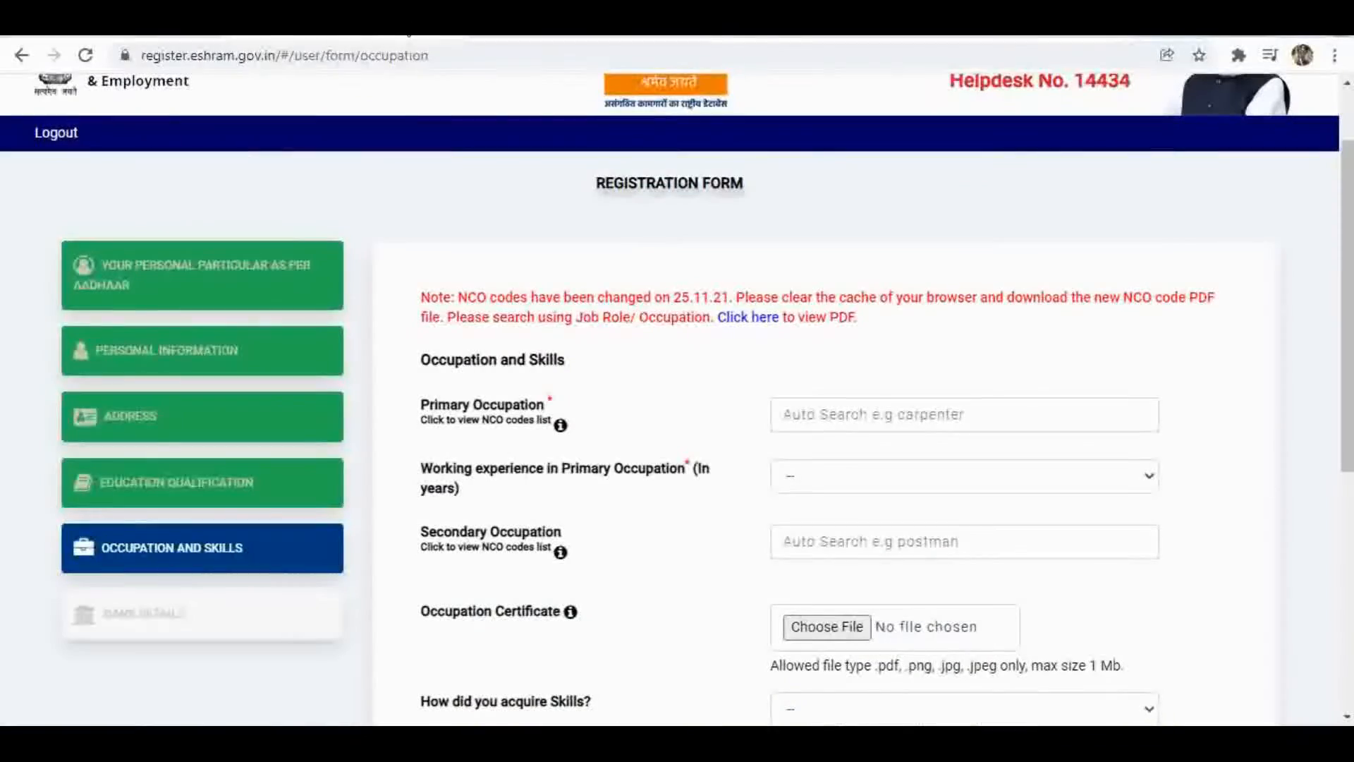
- Paste NCO code 5211.0301 as primary occupation and set working experience to 4 years
click(975, 409)
text(5211.0301)
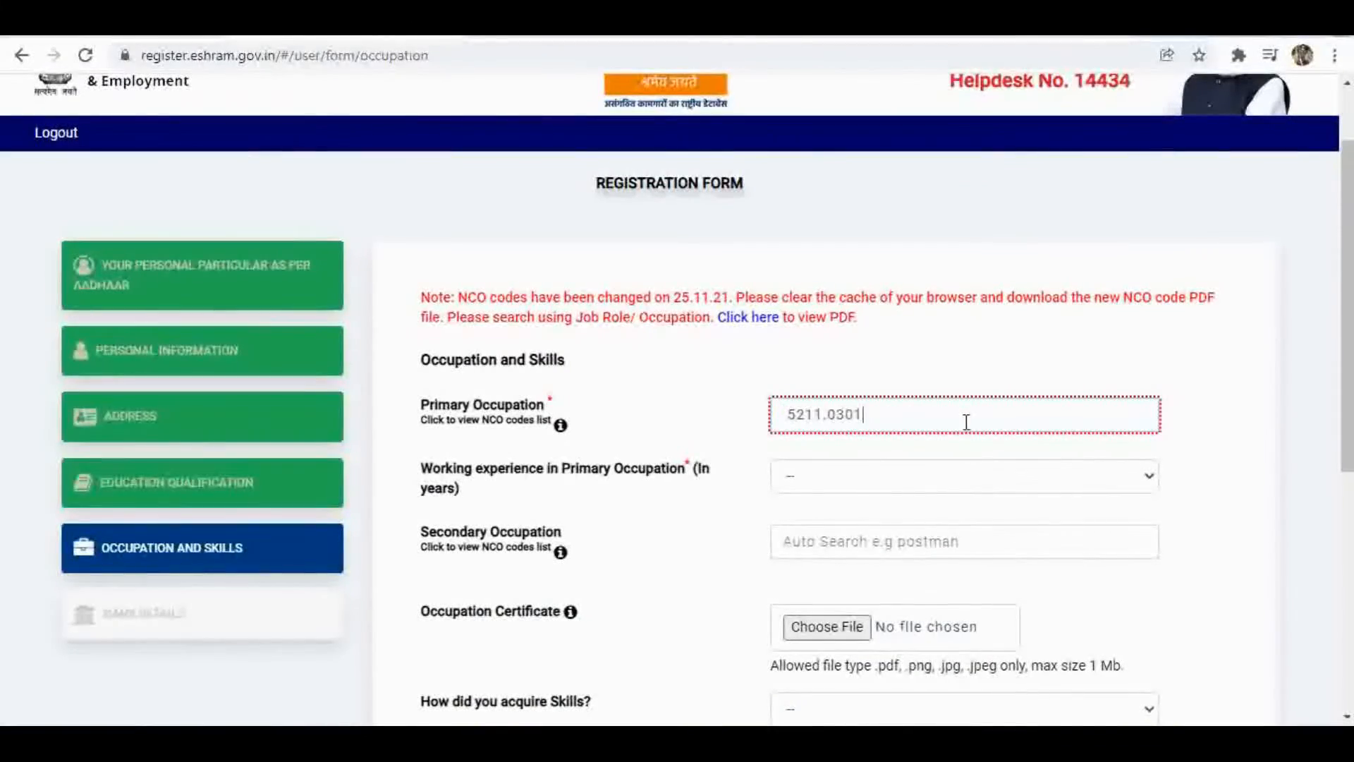
click(948, 469)
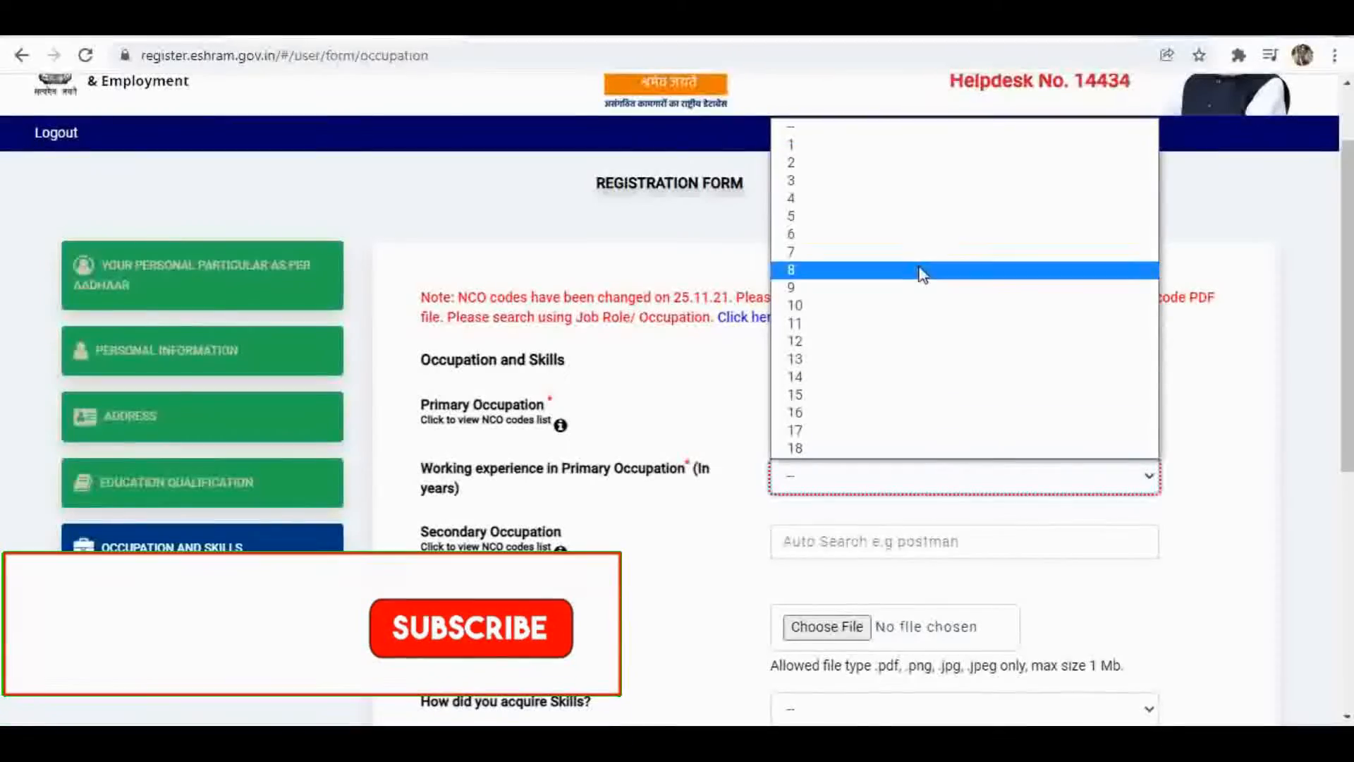
click(919, 201)
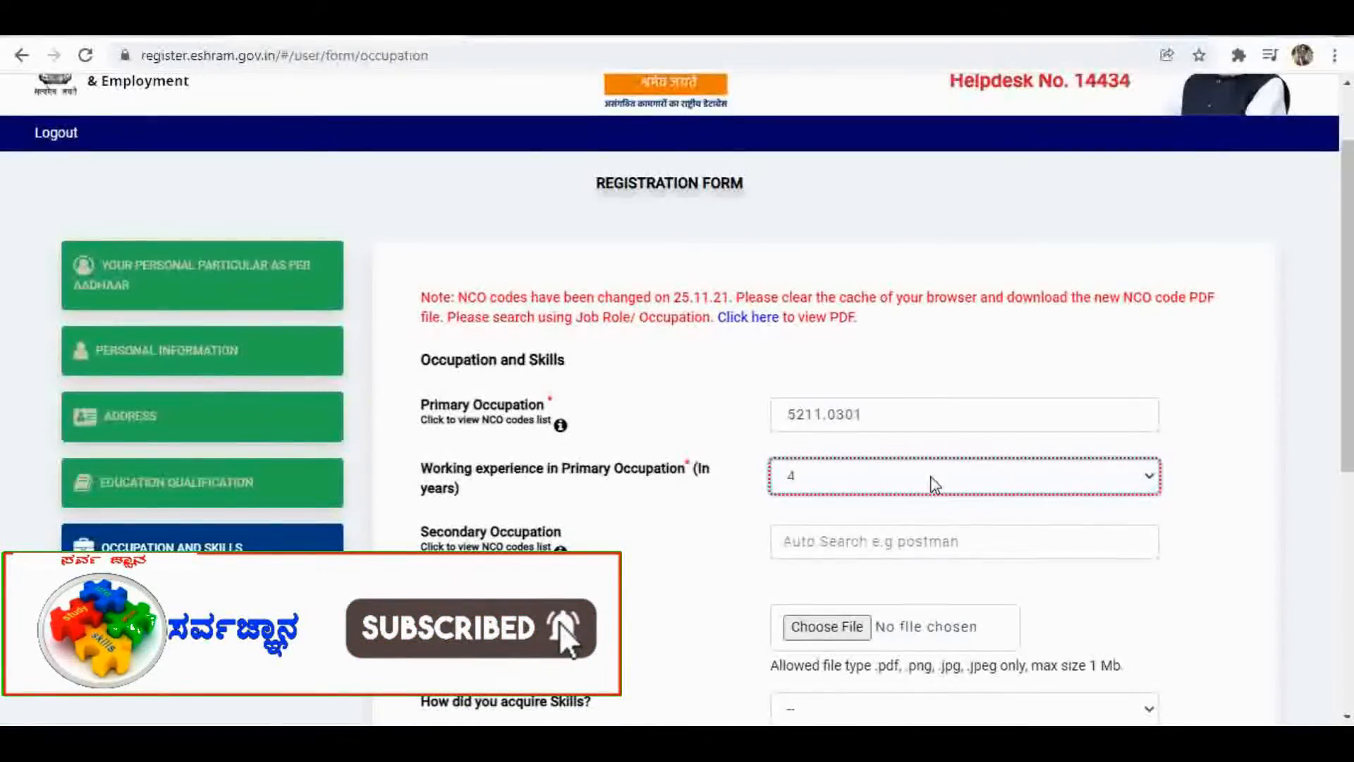
click(922, 549)
scroll(945, 536, down, 3)
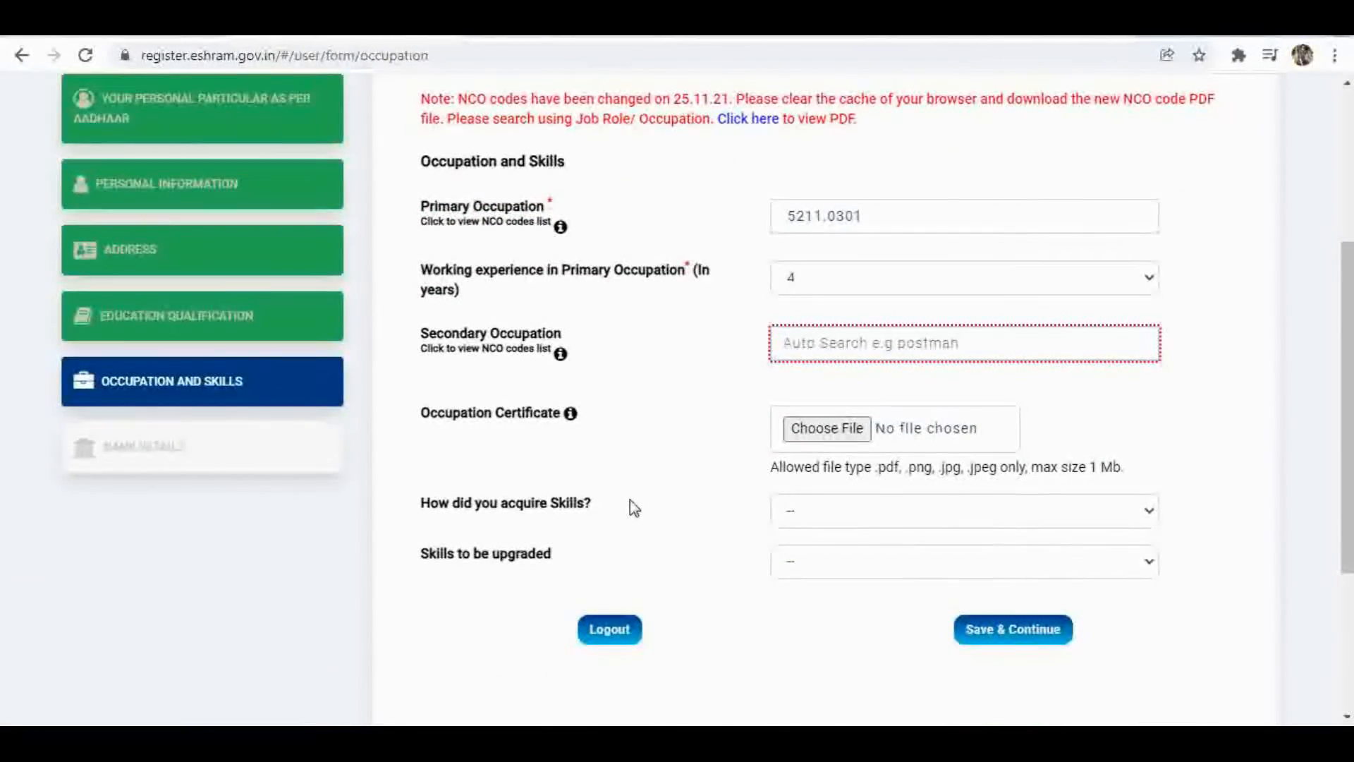
- Answer the skills questions: no vocational training, learning on the job, formal technical training upgrade; then save
click(906, 521)
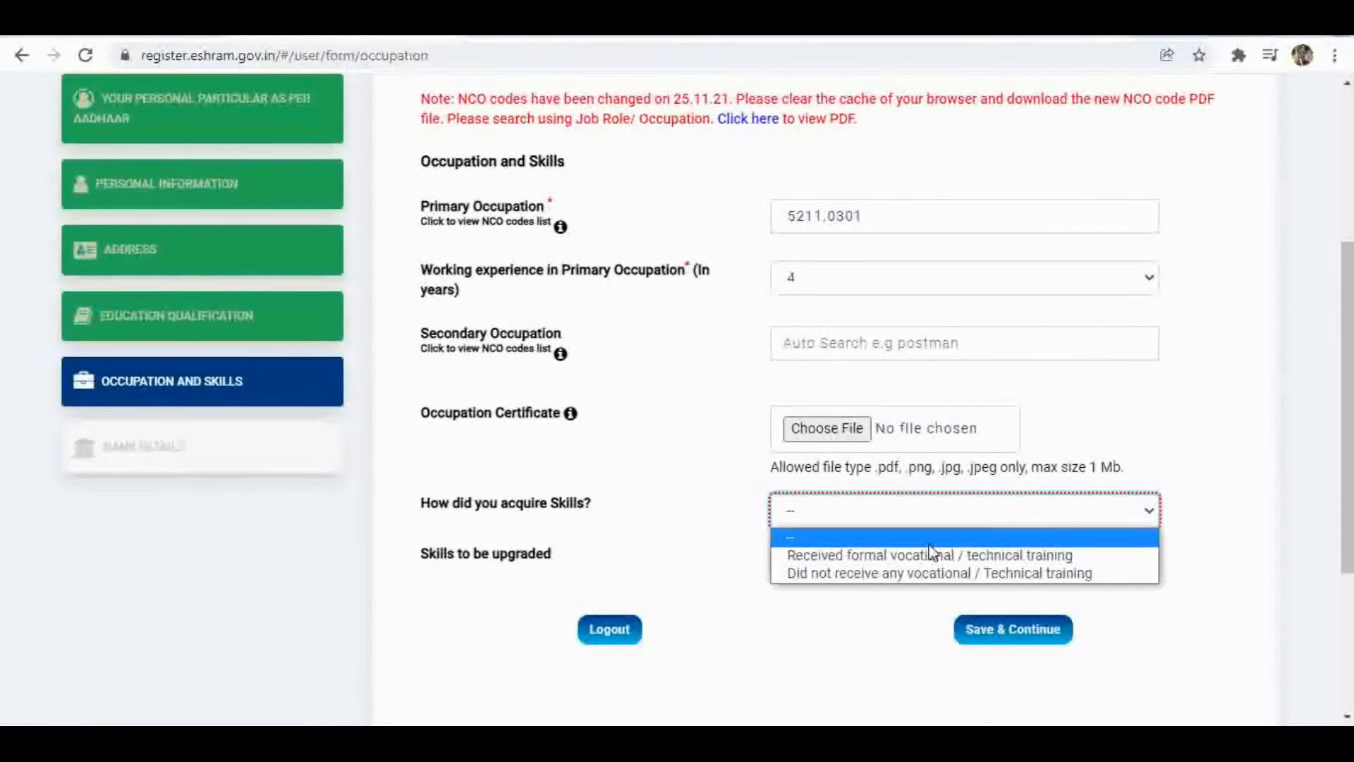
click(973, 574)
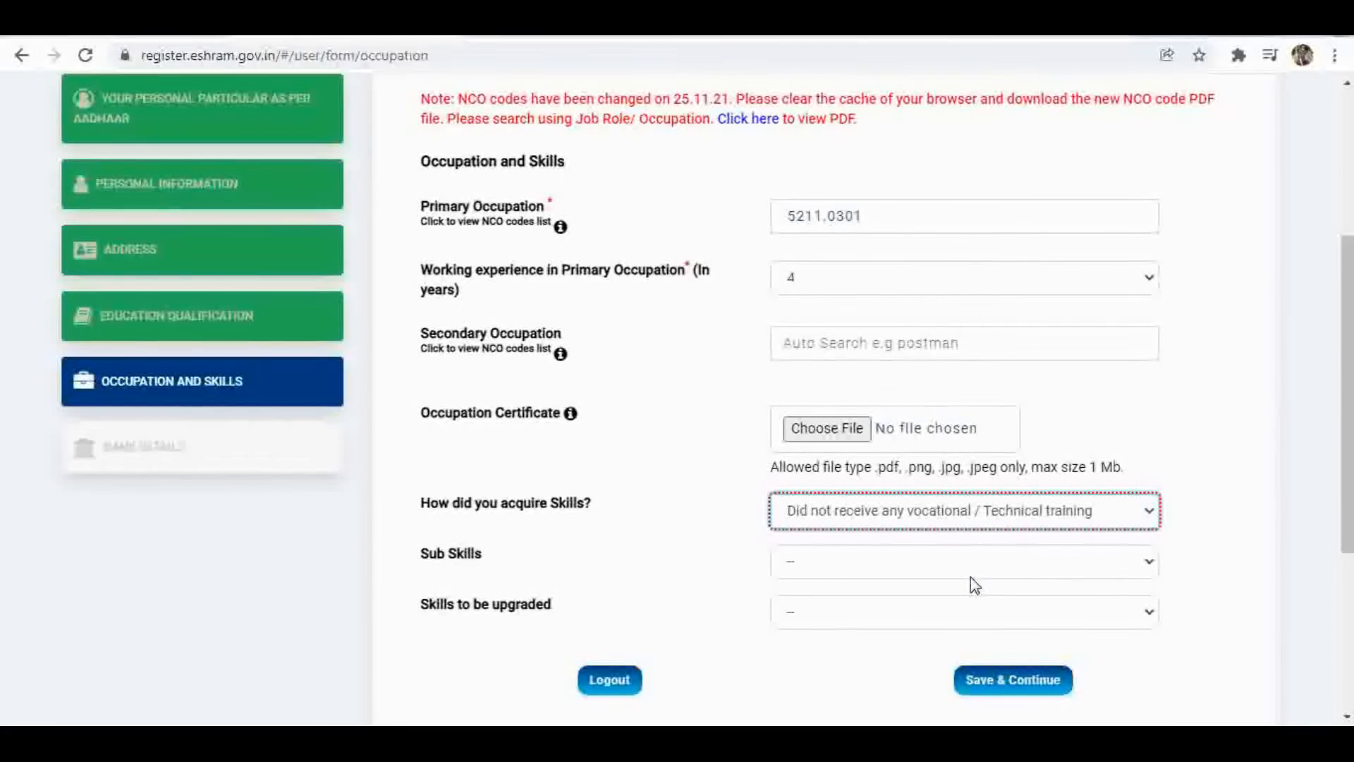
click(977, 570)
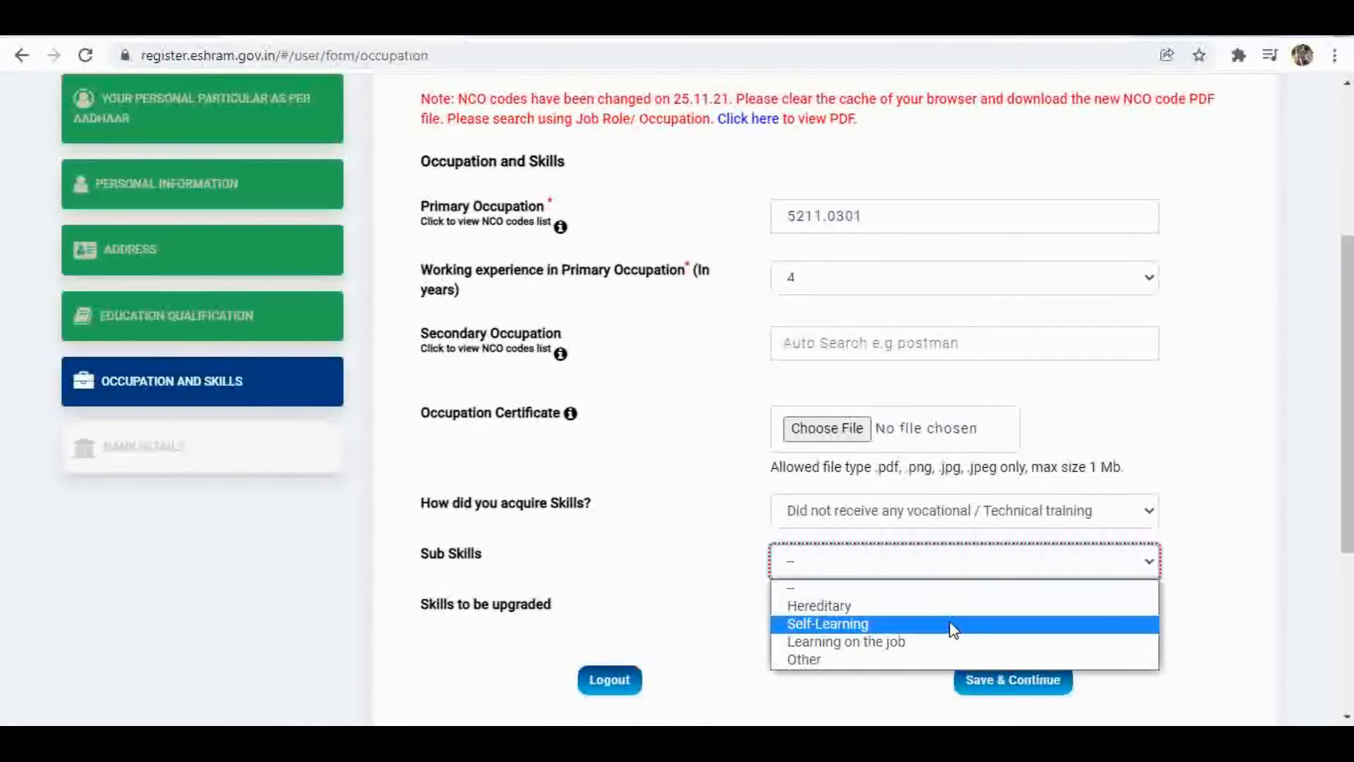
click(952, 642)
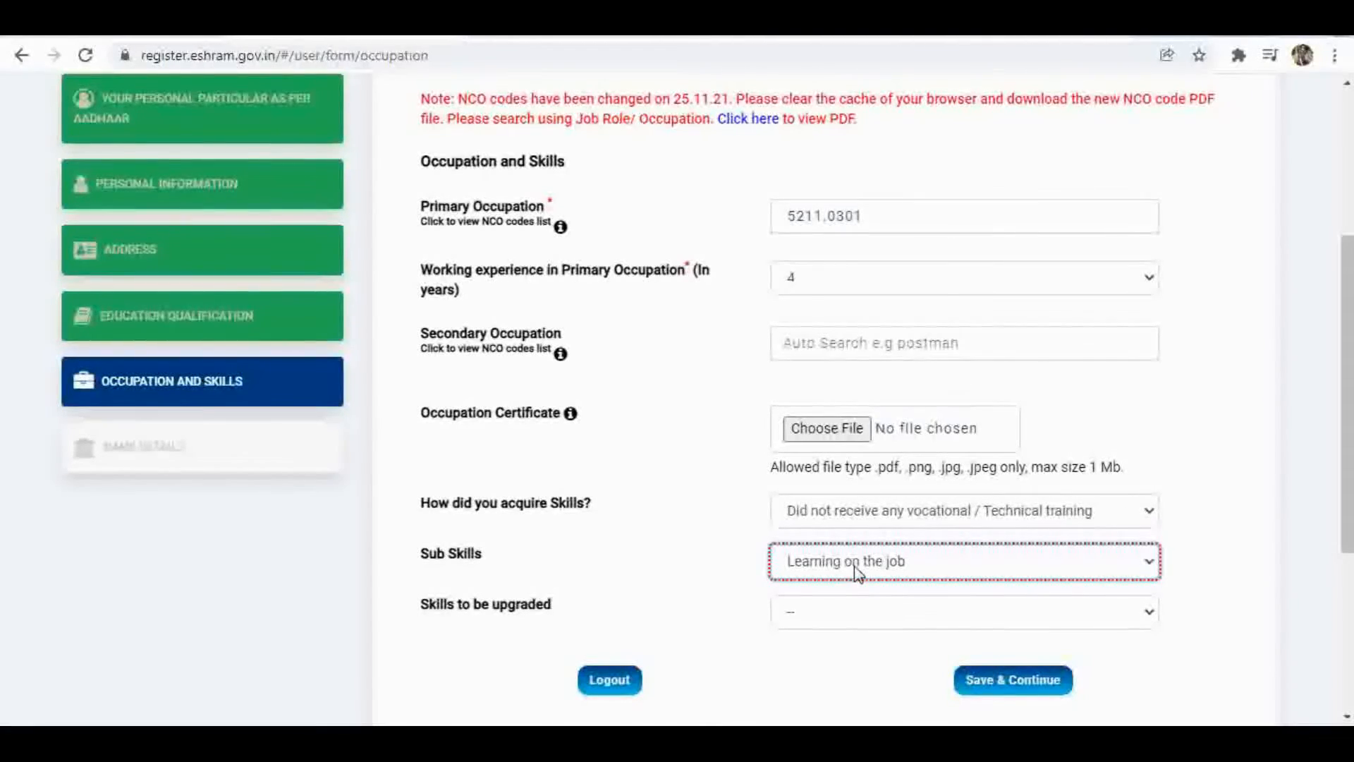
click(880, 610)
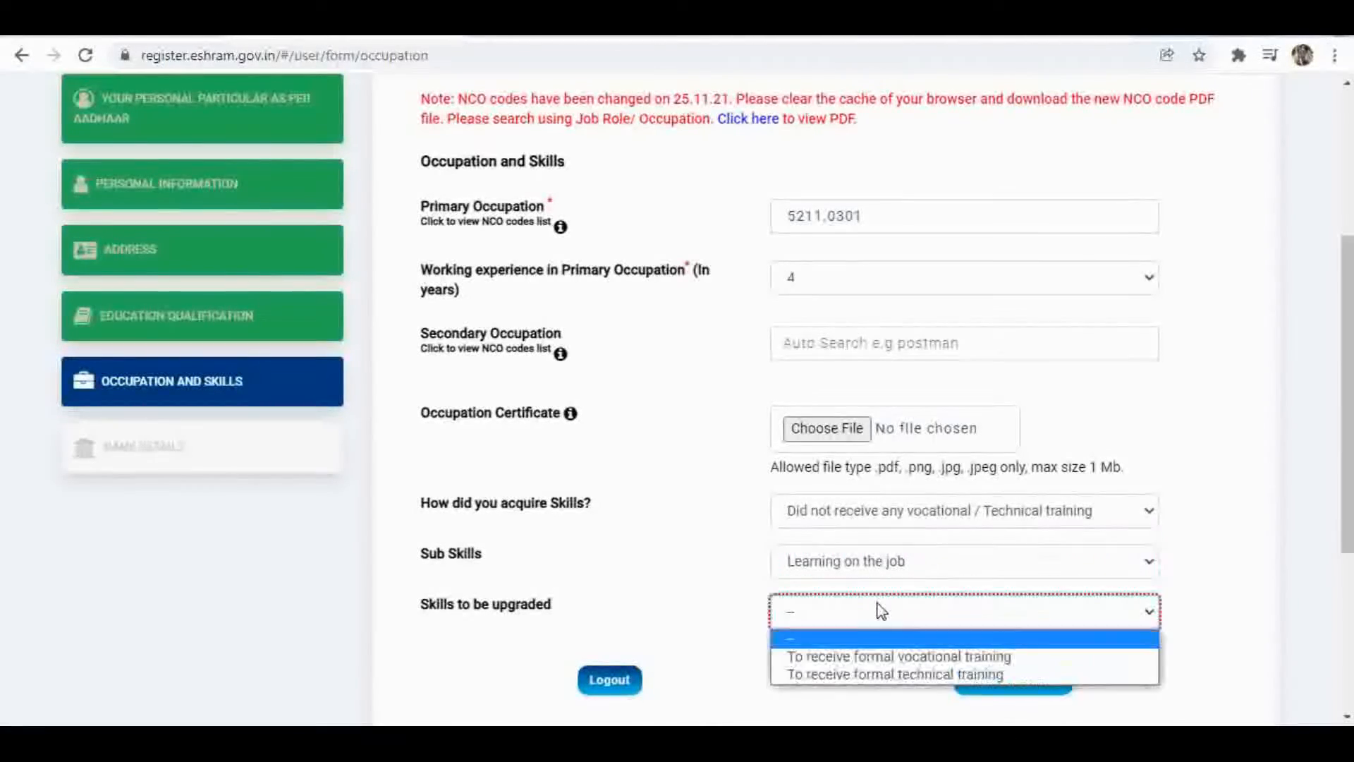
click(906, 674)
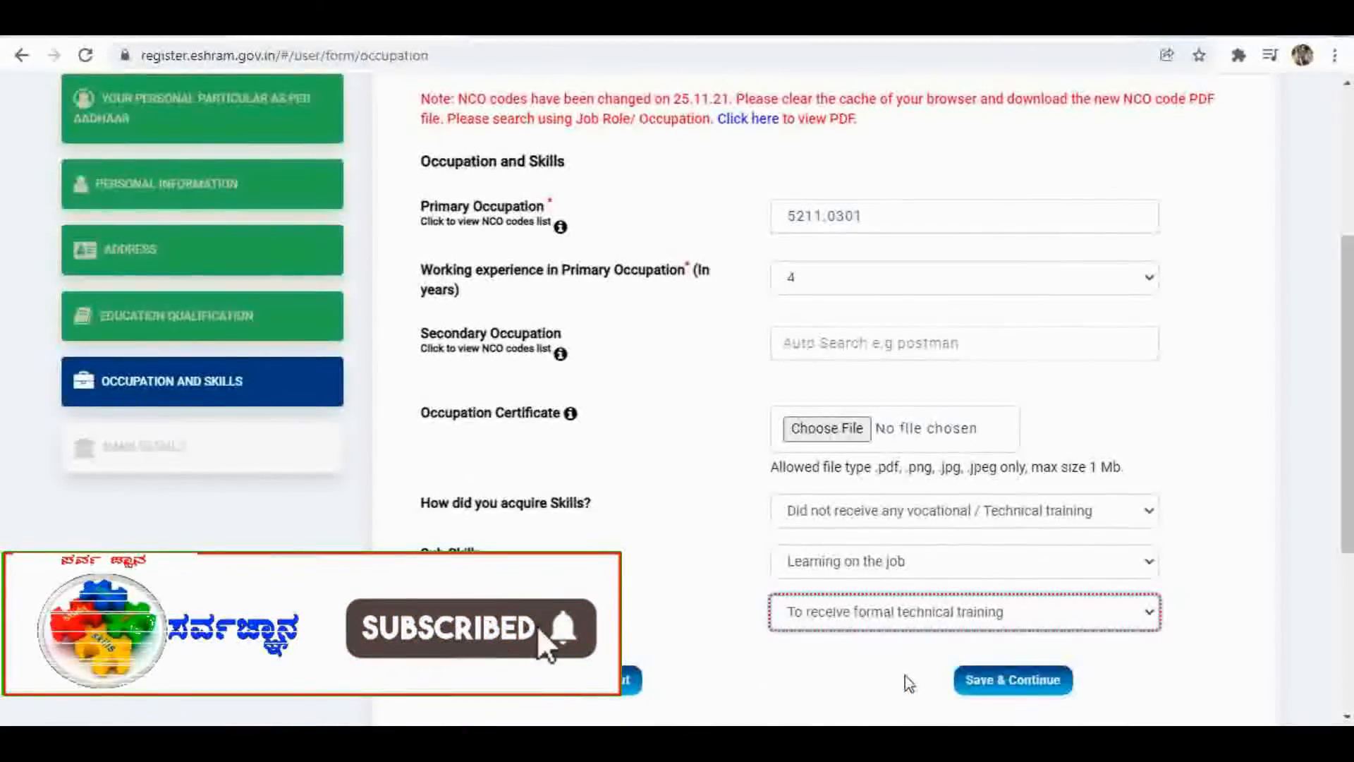
click(1017, 682)
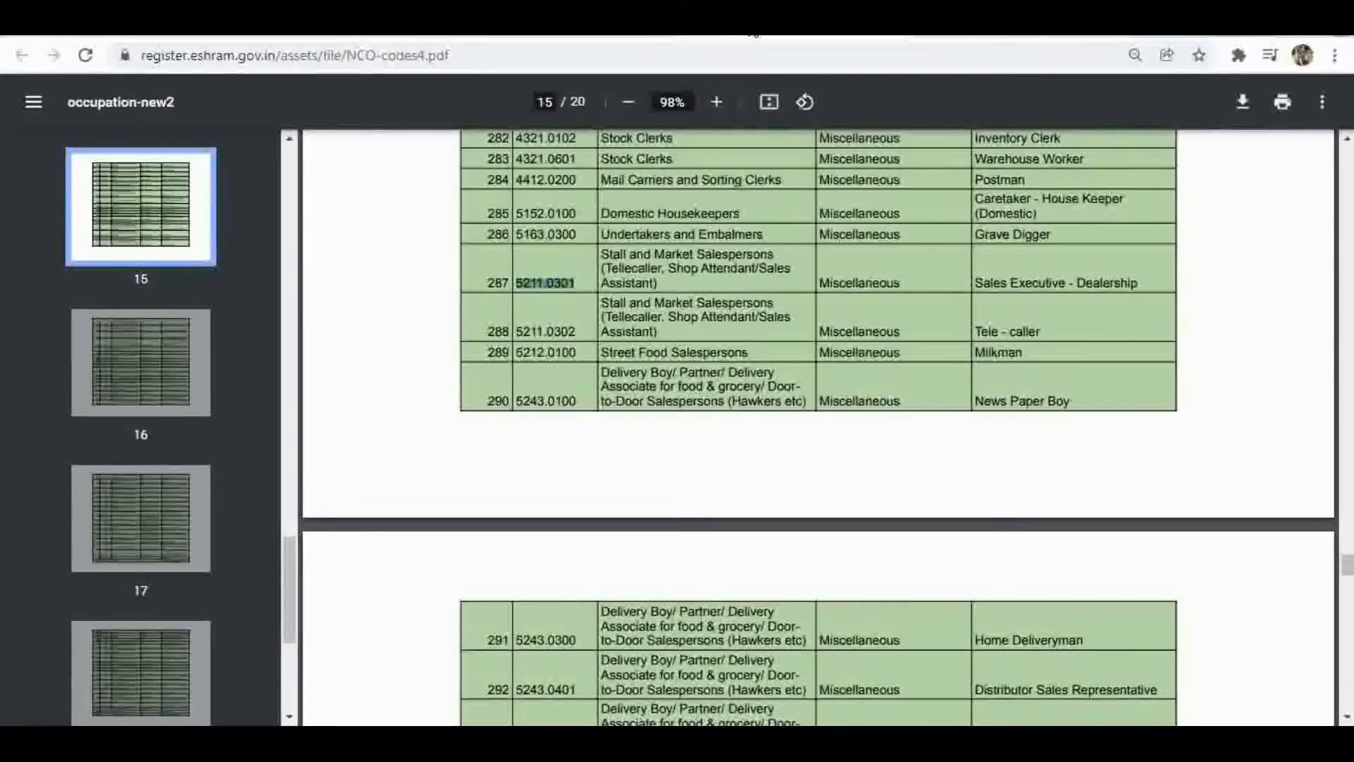
click(460, 33)
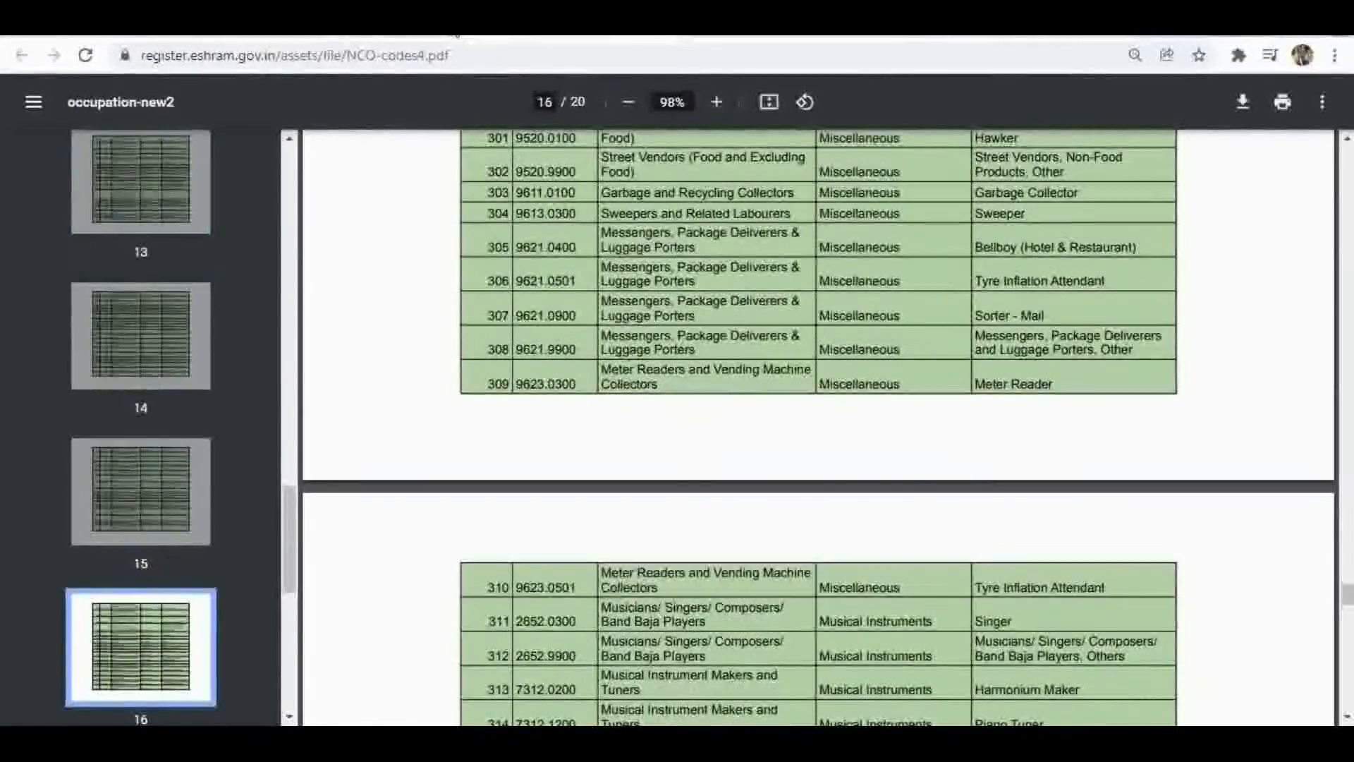
click(381, 32)
click(885, 217)
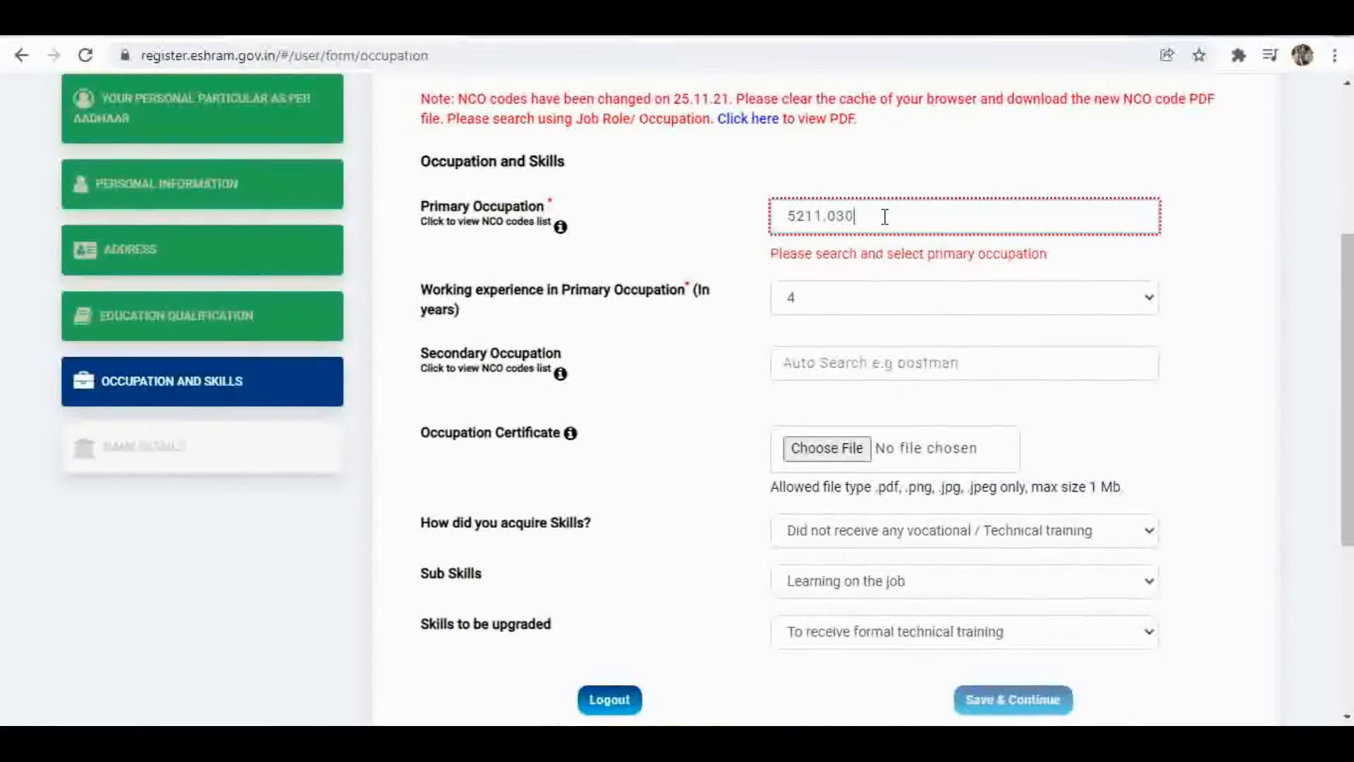
- Trim the occupation code to 5211, reconfirm the skill answers and retry saving
key(BackSpace)
key(BackSpace)
key(BackSpace)
key(BackSpace)
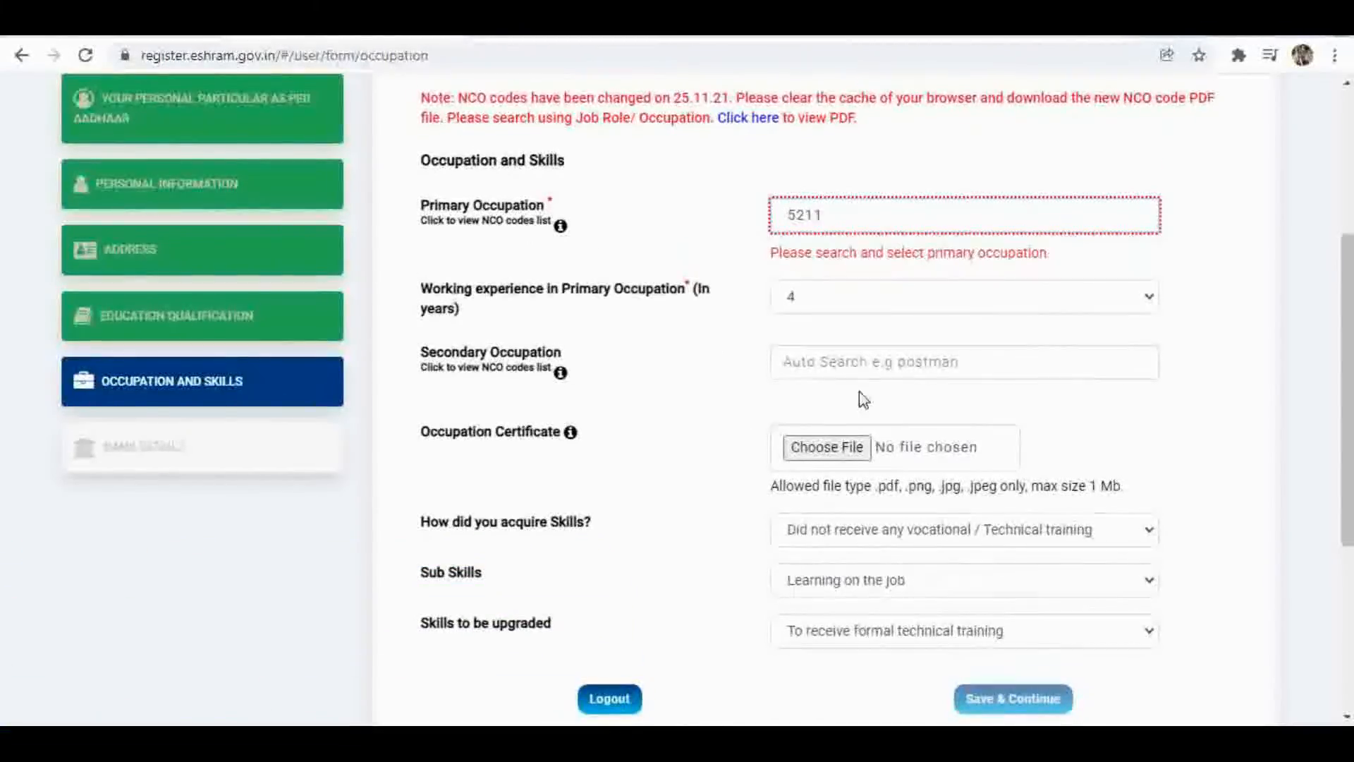
scroll(863, 399, down, 1)
click(894, 483)
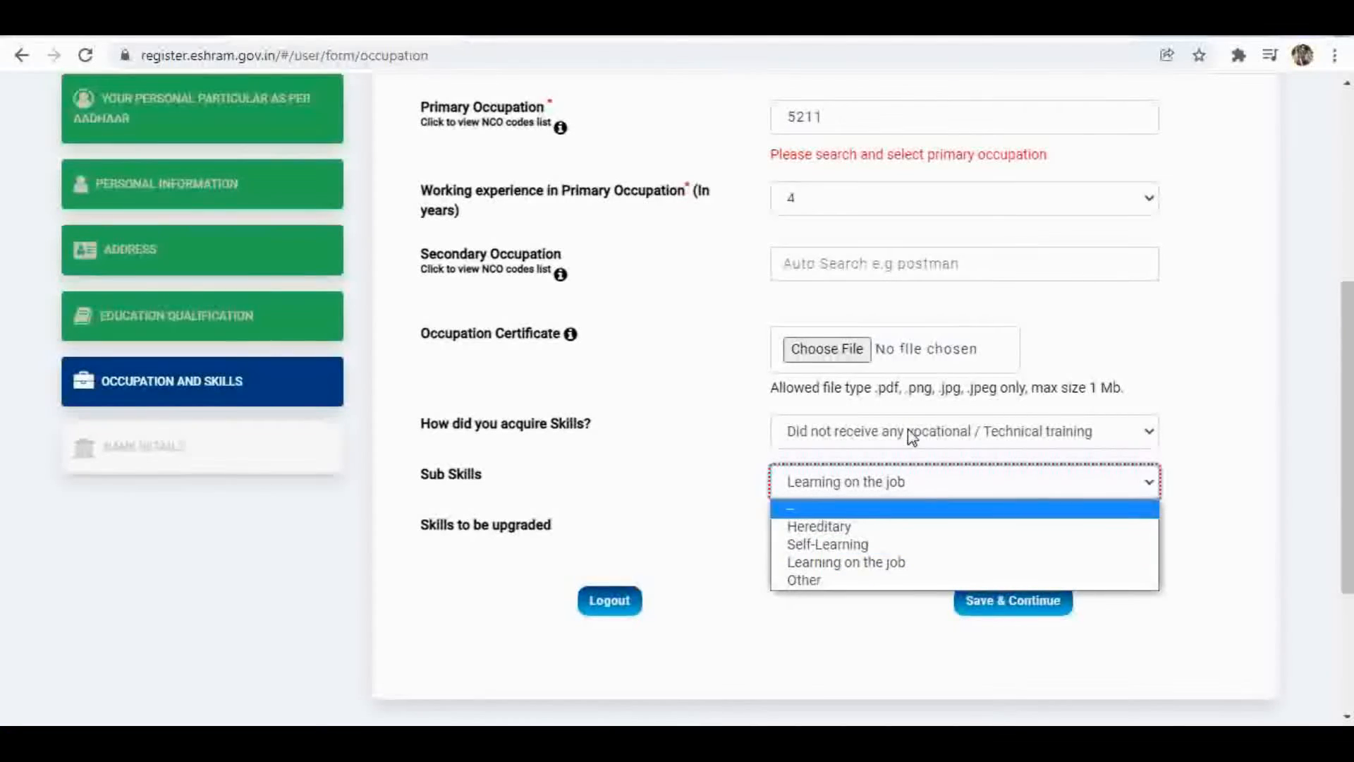
click(907, 429)
click(906, 495)
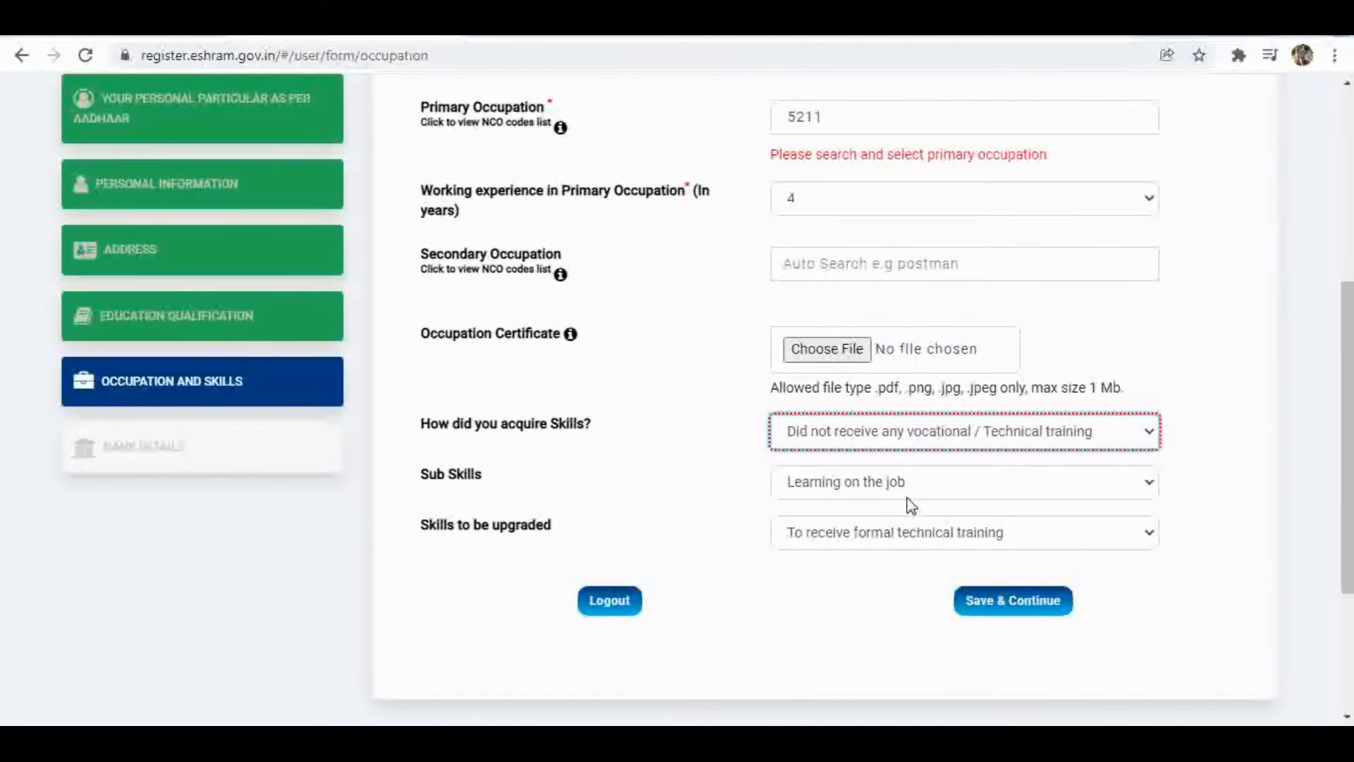
click(1010, 602)
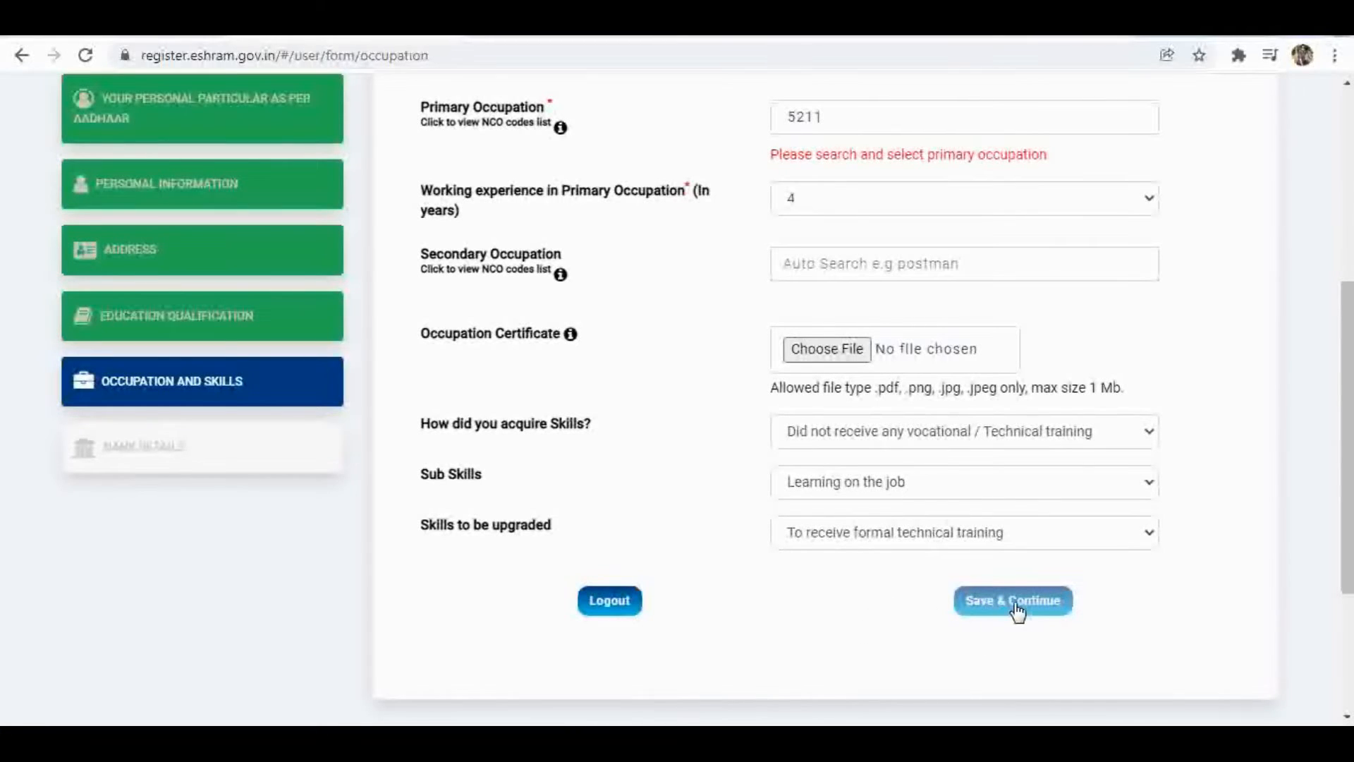
scroll(812, 566, up, 3)
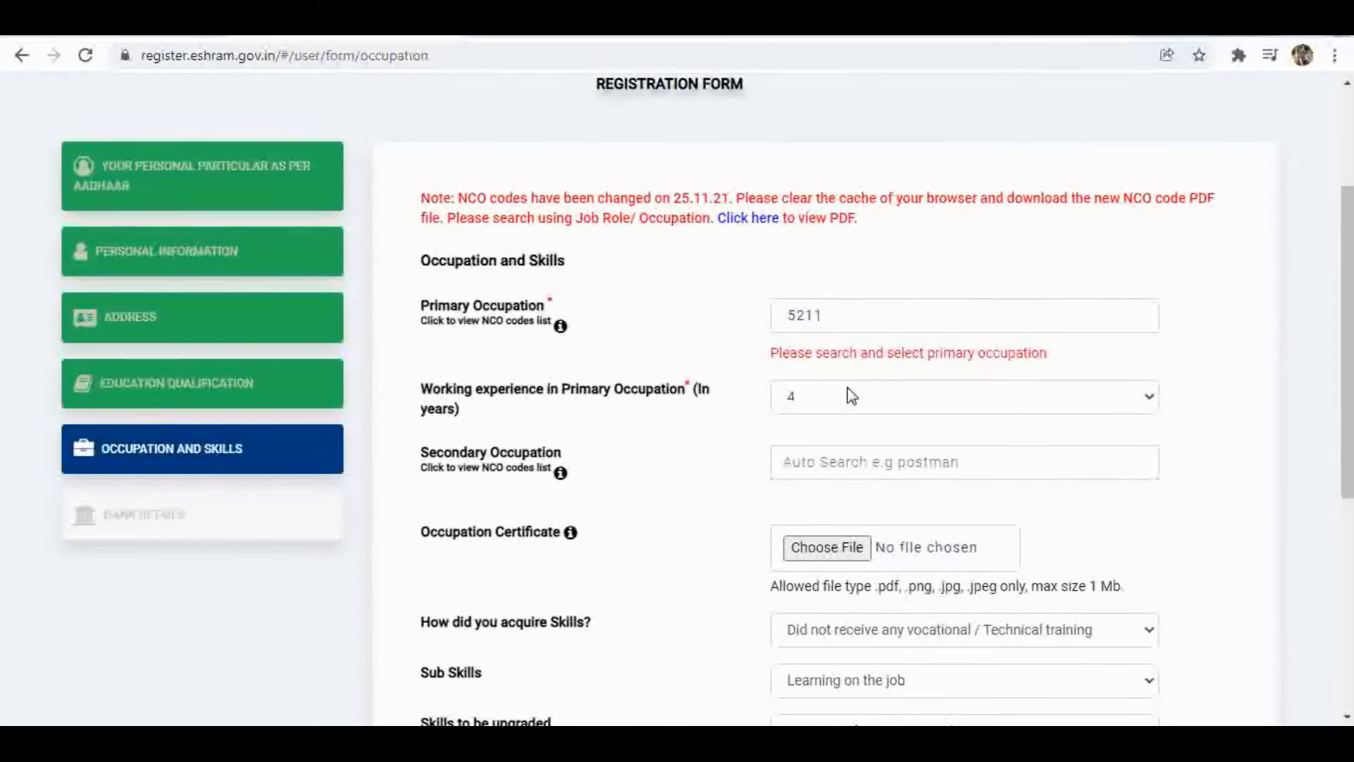
- Replace the entry by searching 'sales', choose Sales Executive - Dealership, and save the section
click(816, 314)
double_click(819, 314)
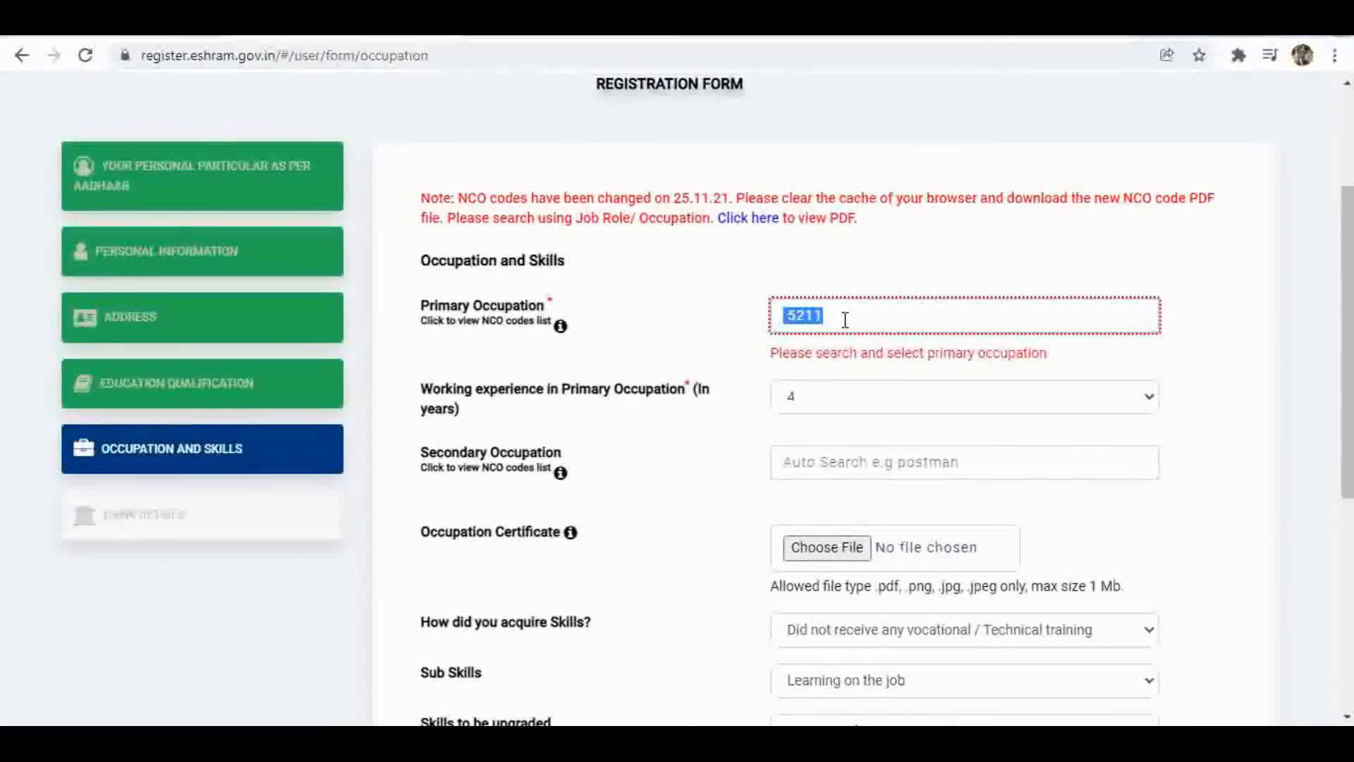
text(sales)
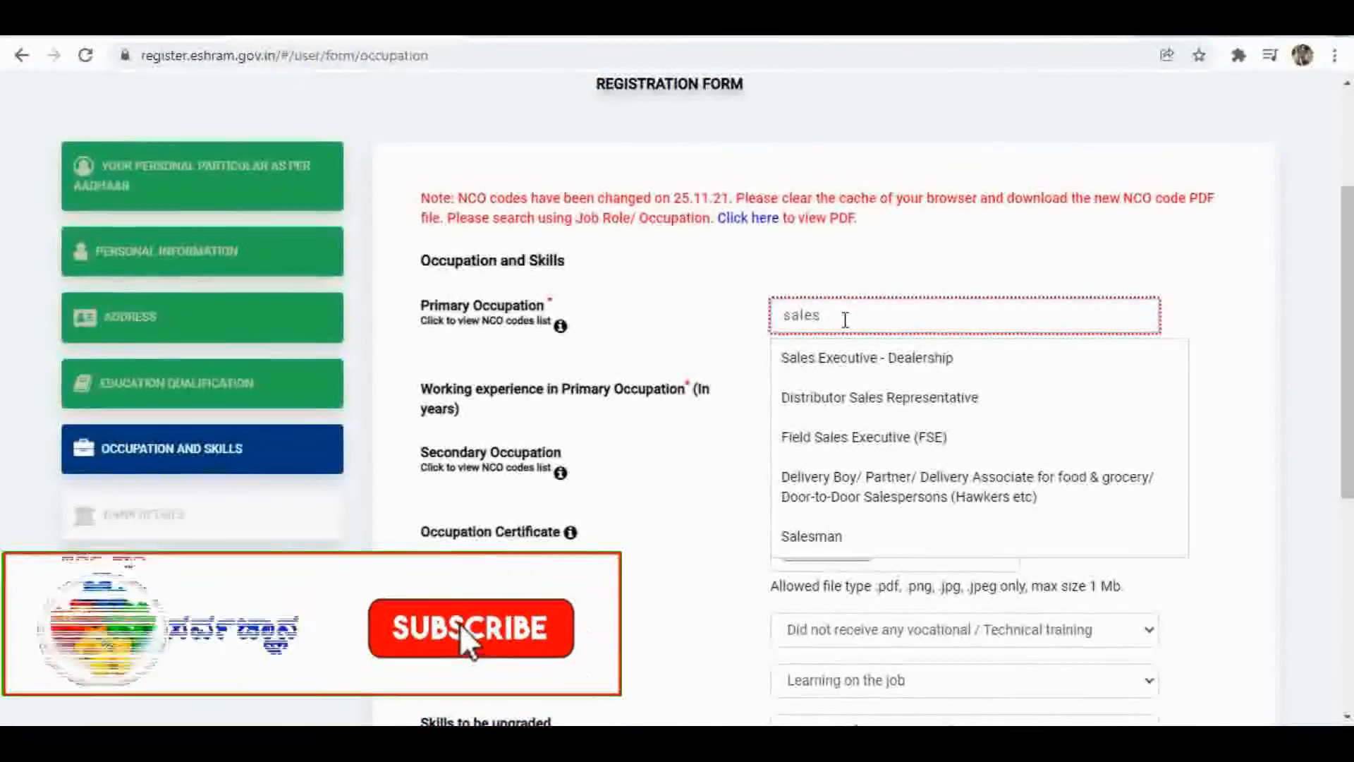
click(845, 361)
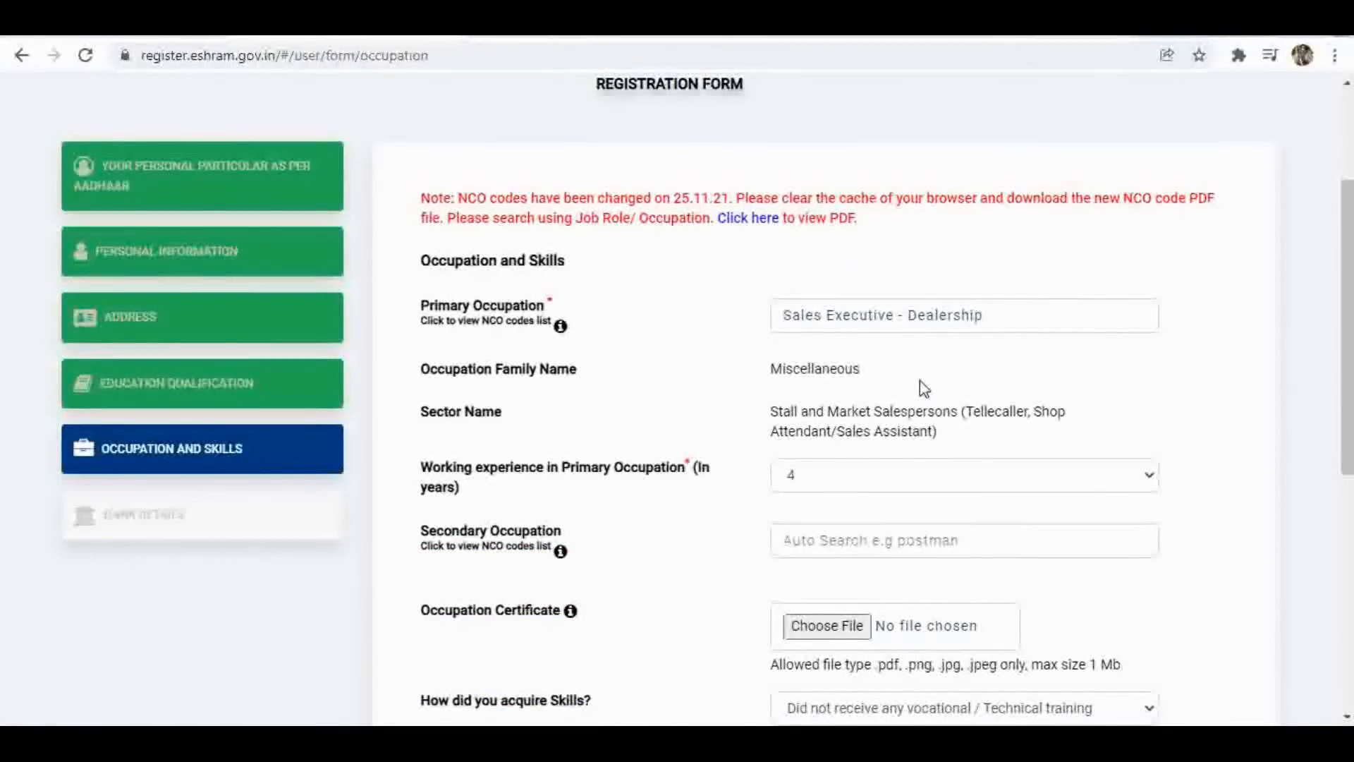
drag(771, 368, 890, 386)
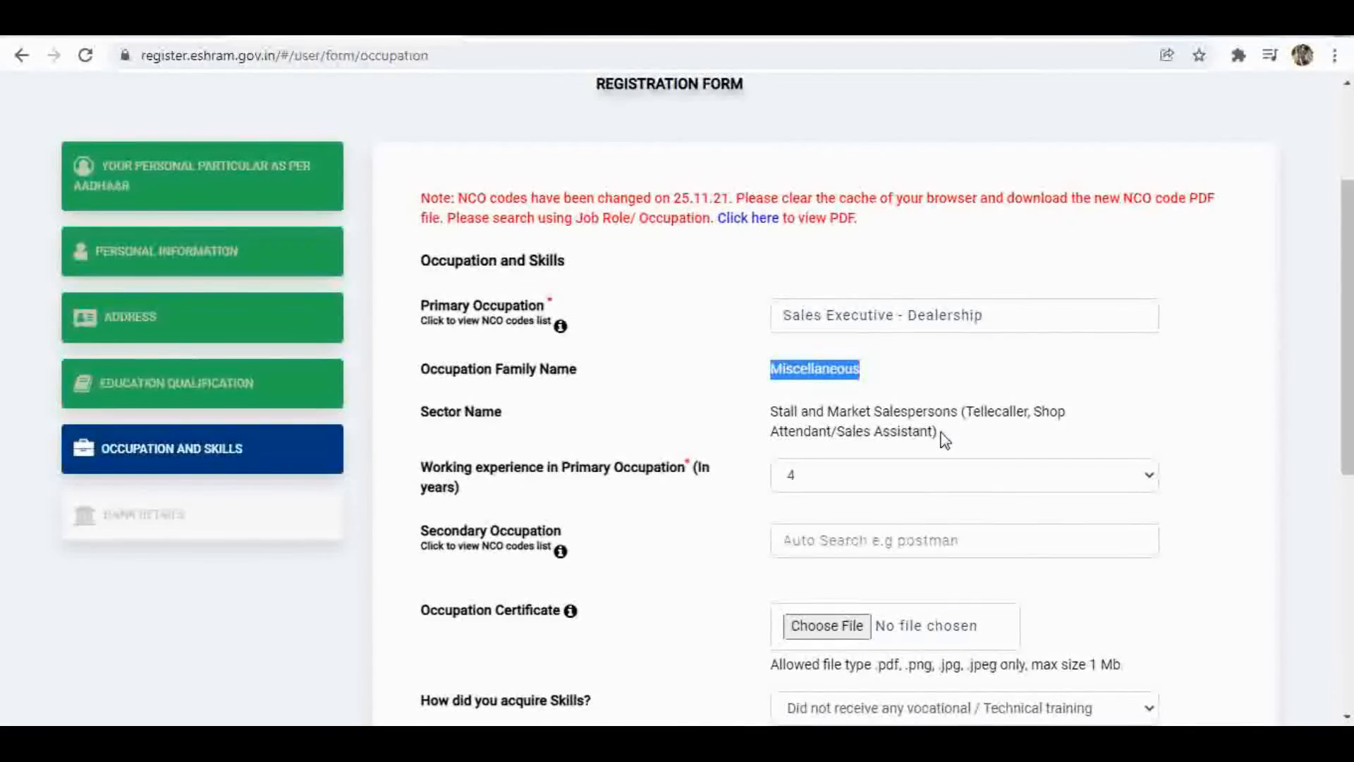
scroll(916, 459, down, 5)
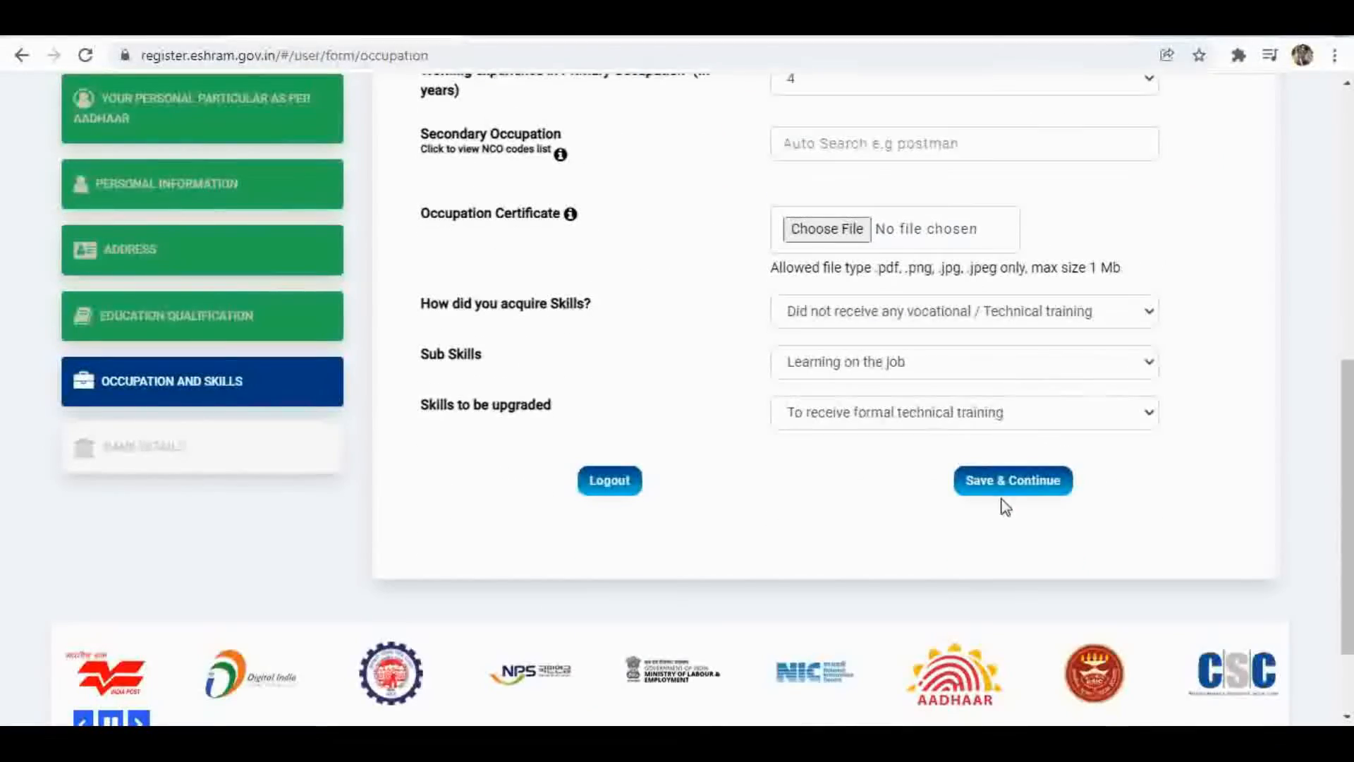
click(1013, 484)
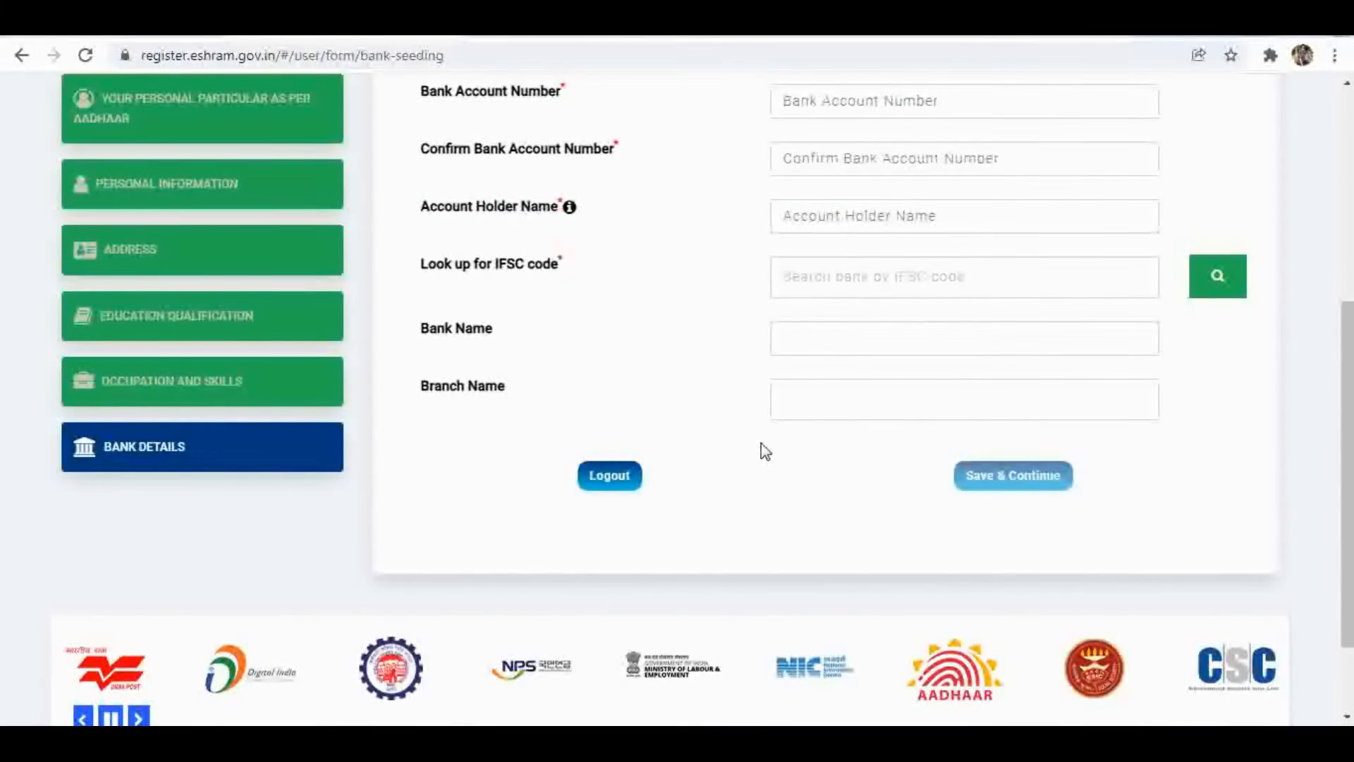
- Enter the bank account number and retype it in Confirm Bank Account Number
scroll(759, 447, up, 3)
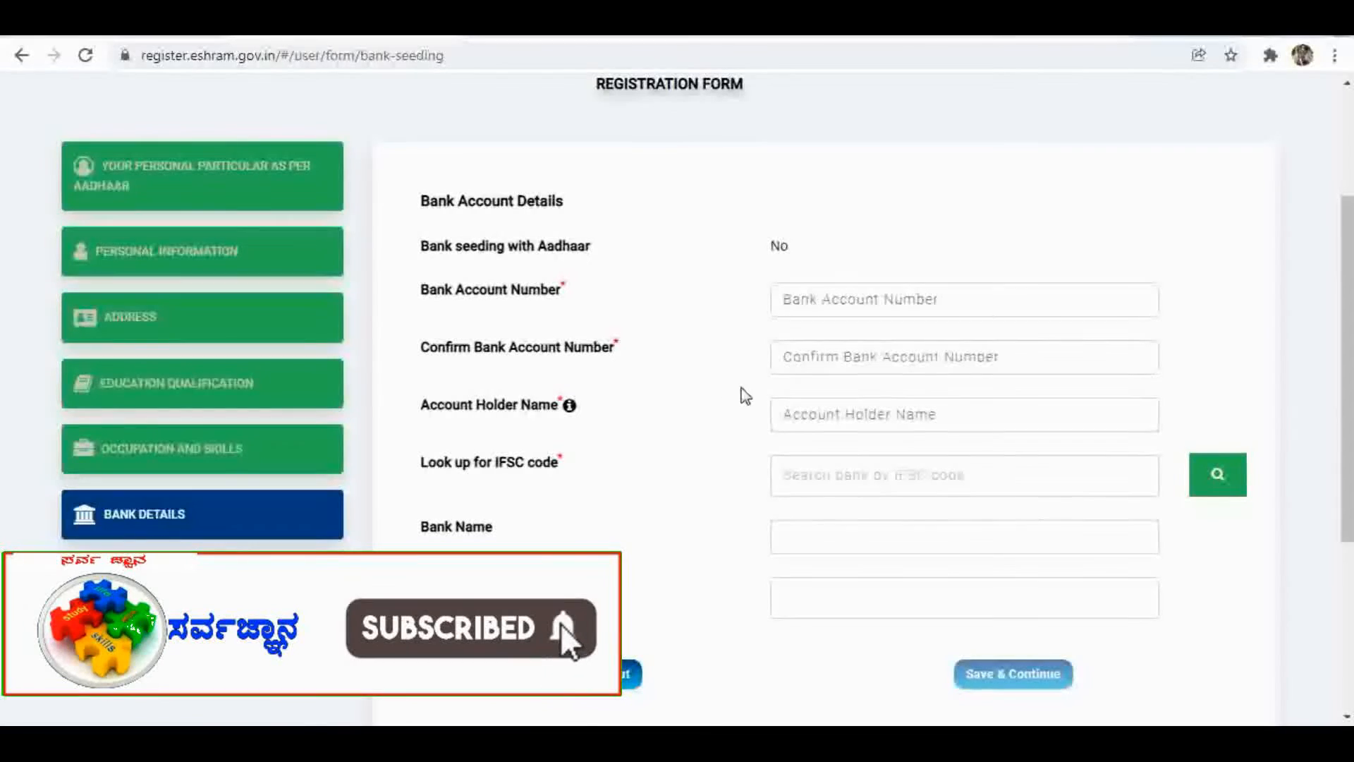
click(1183, 738)
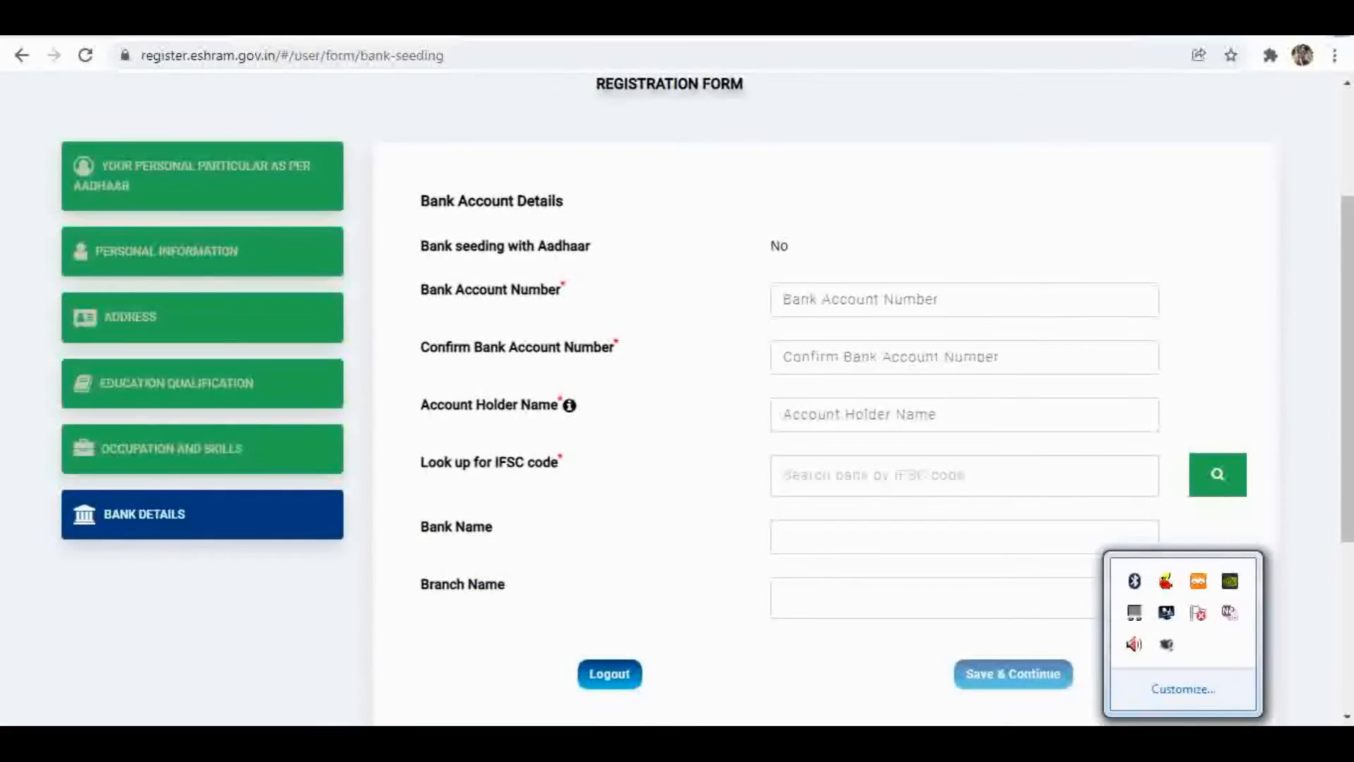
right_click(1168, 645)
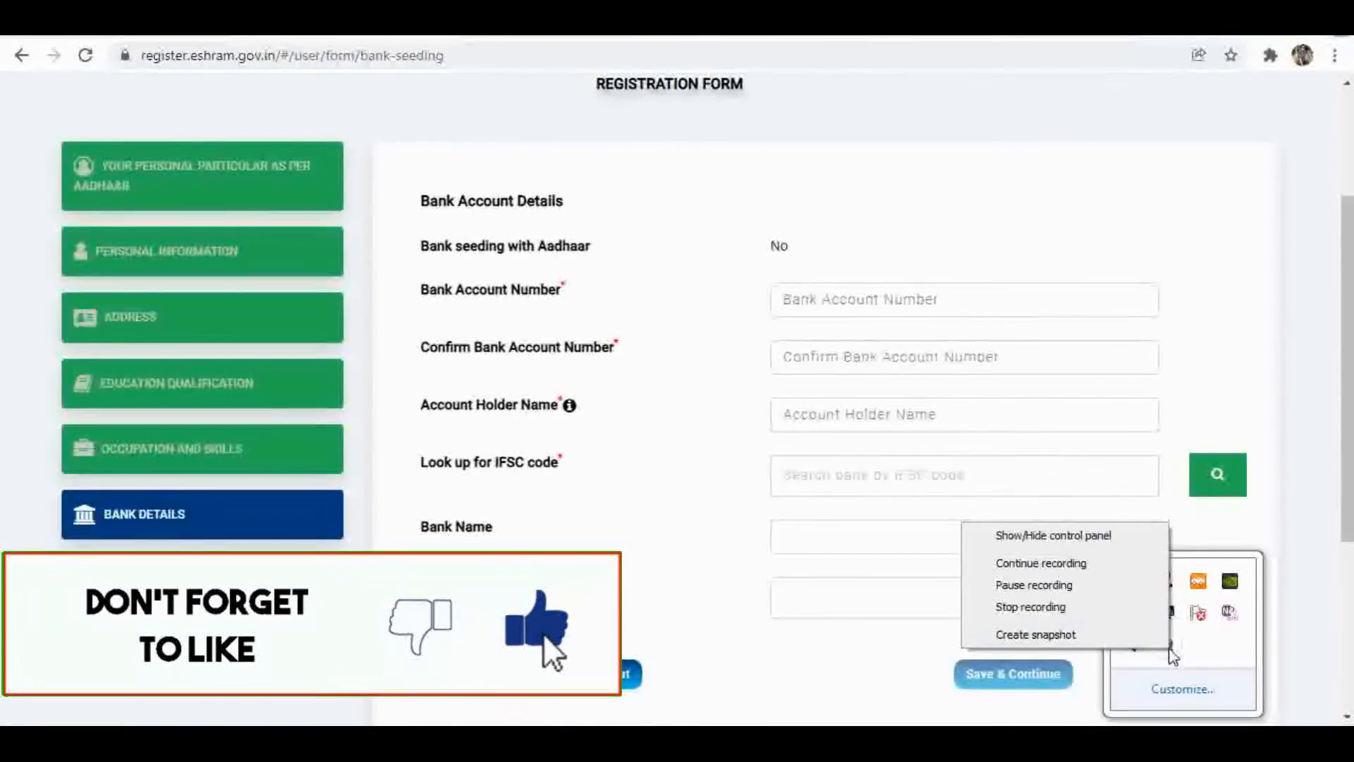
click(1112, 591)
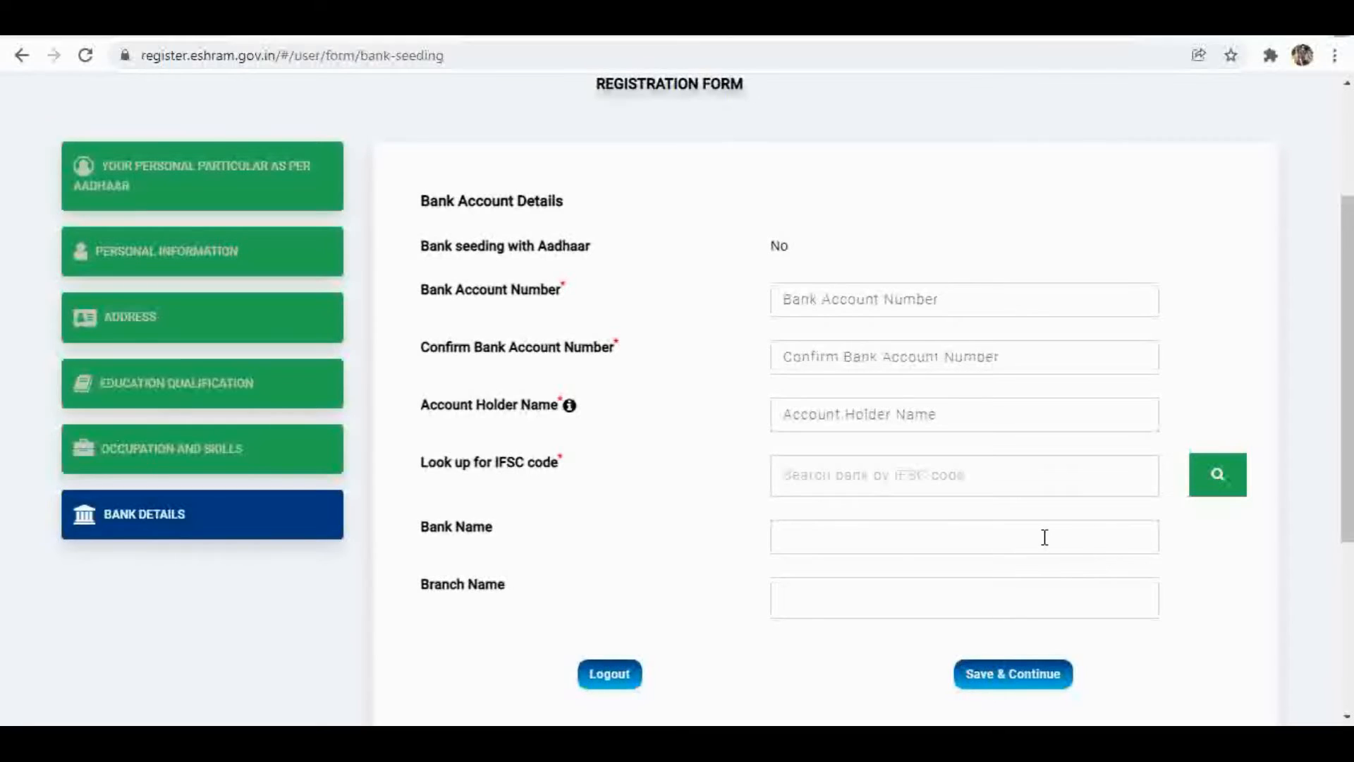
click(946, 297)
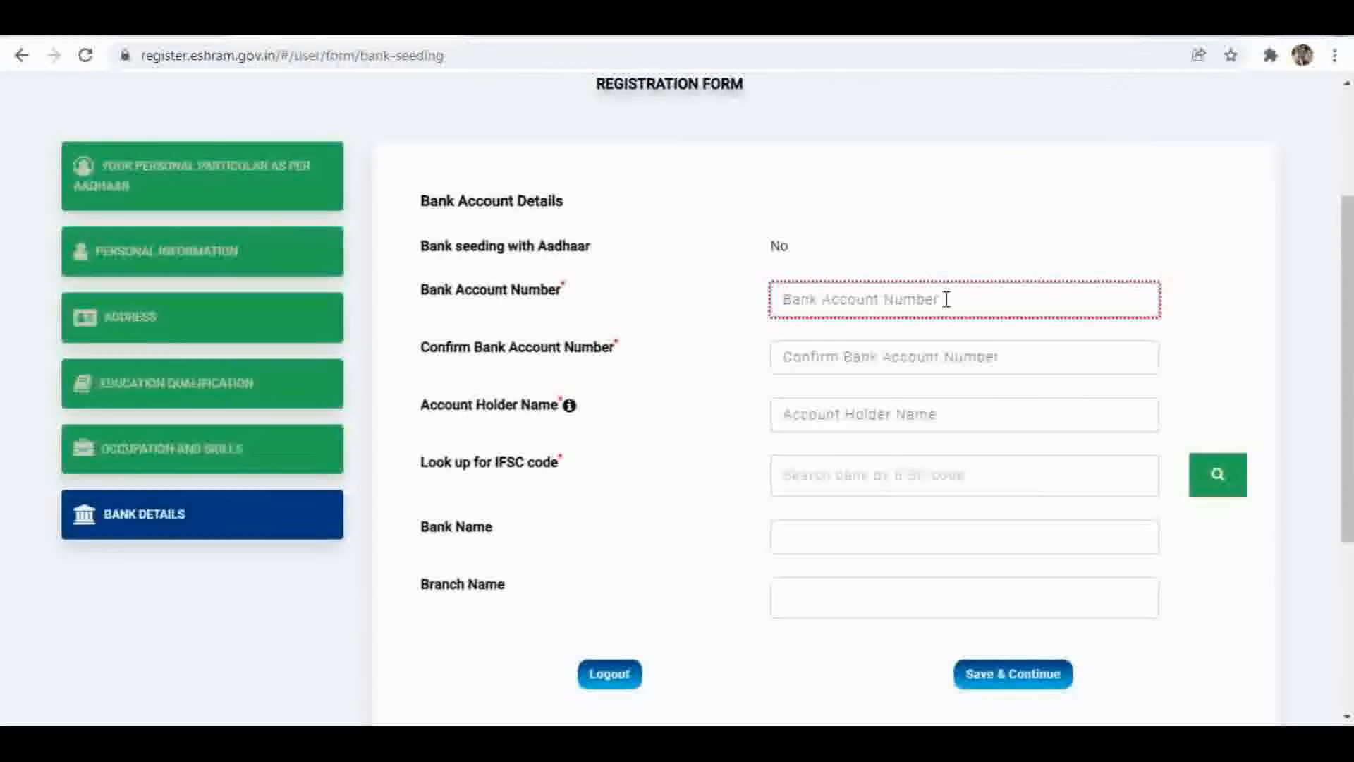
text(••••••)
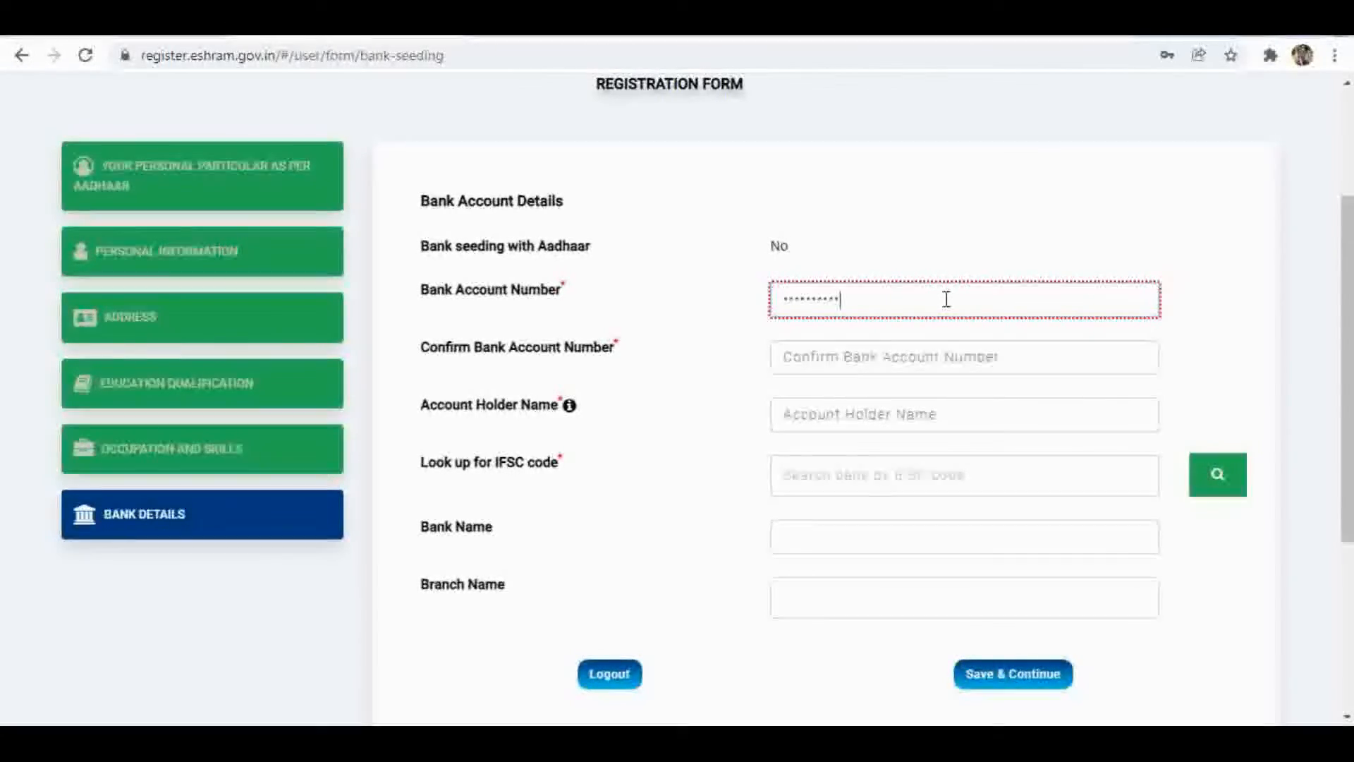
click(947, 363)
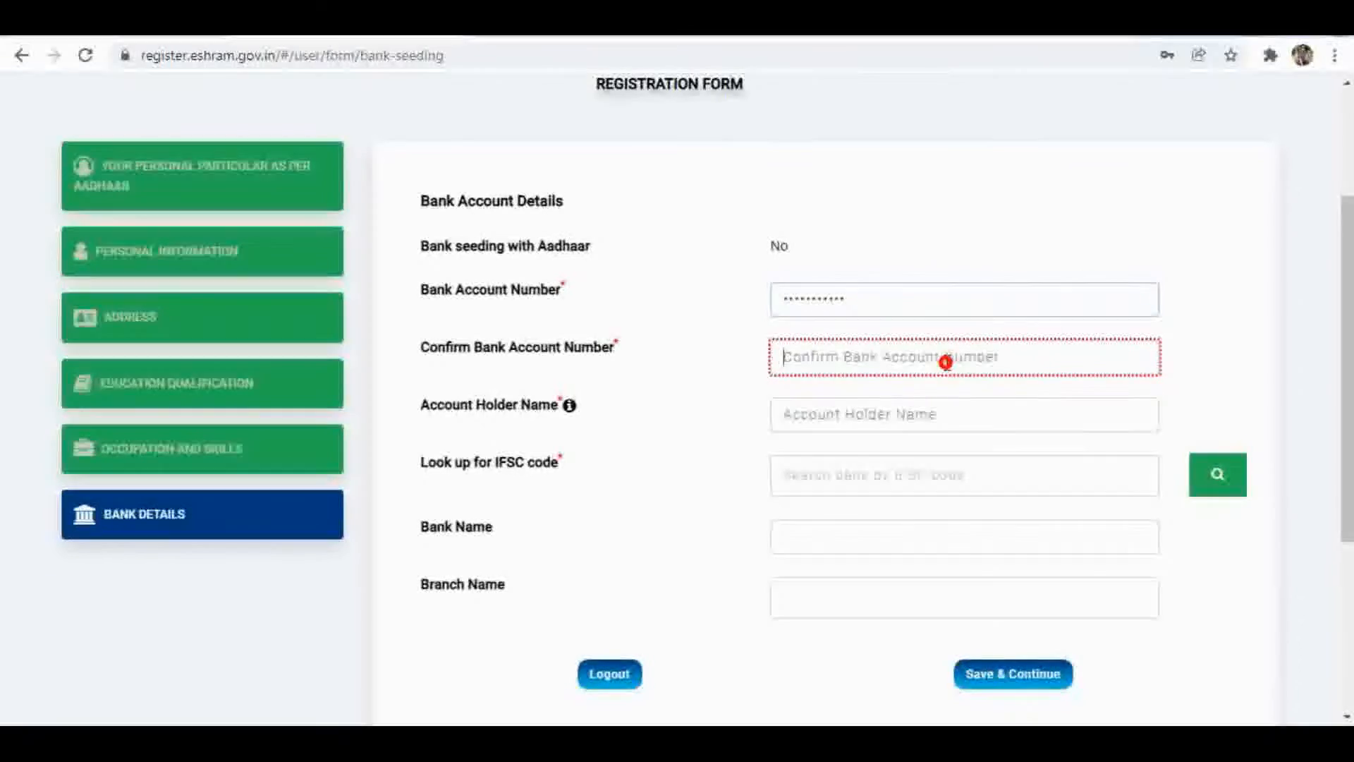
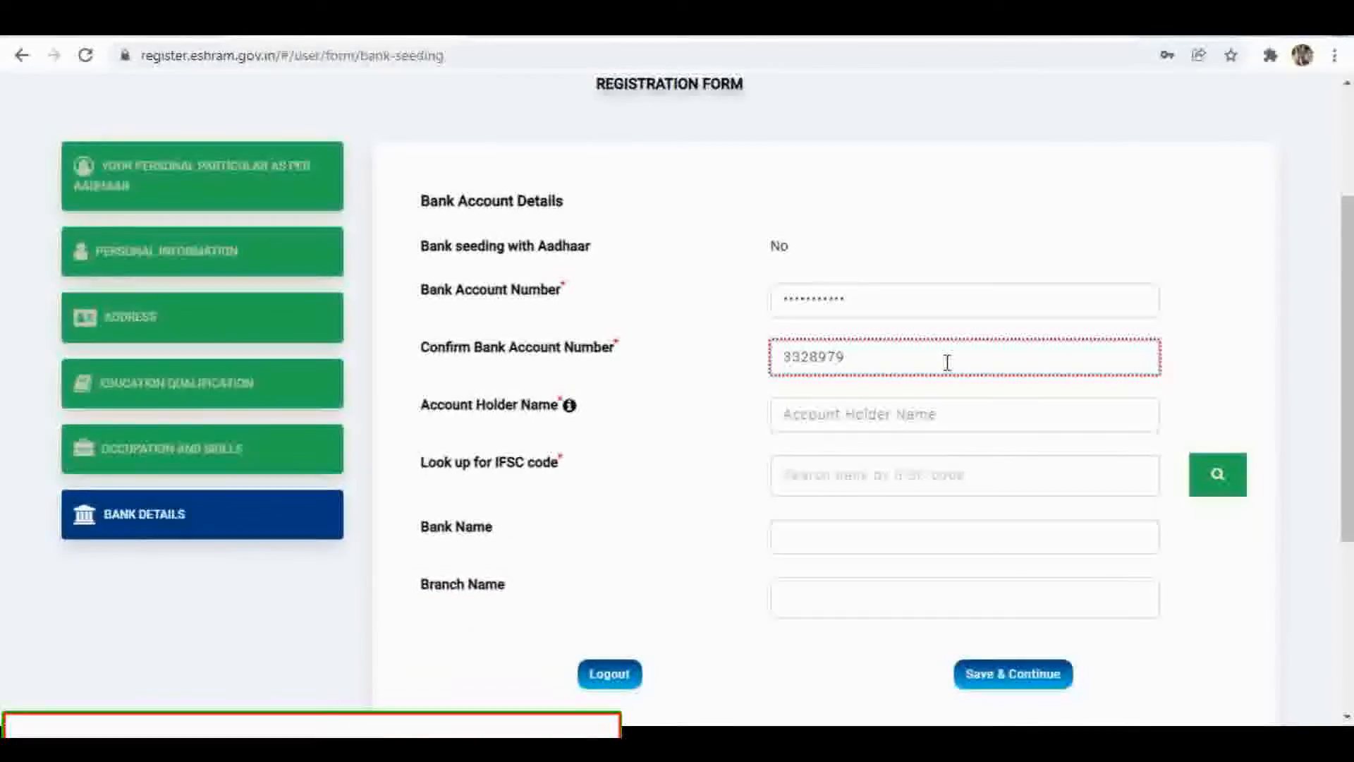
- Fill in the account holder's full name in capital letters
click(902, 424)
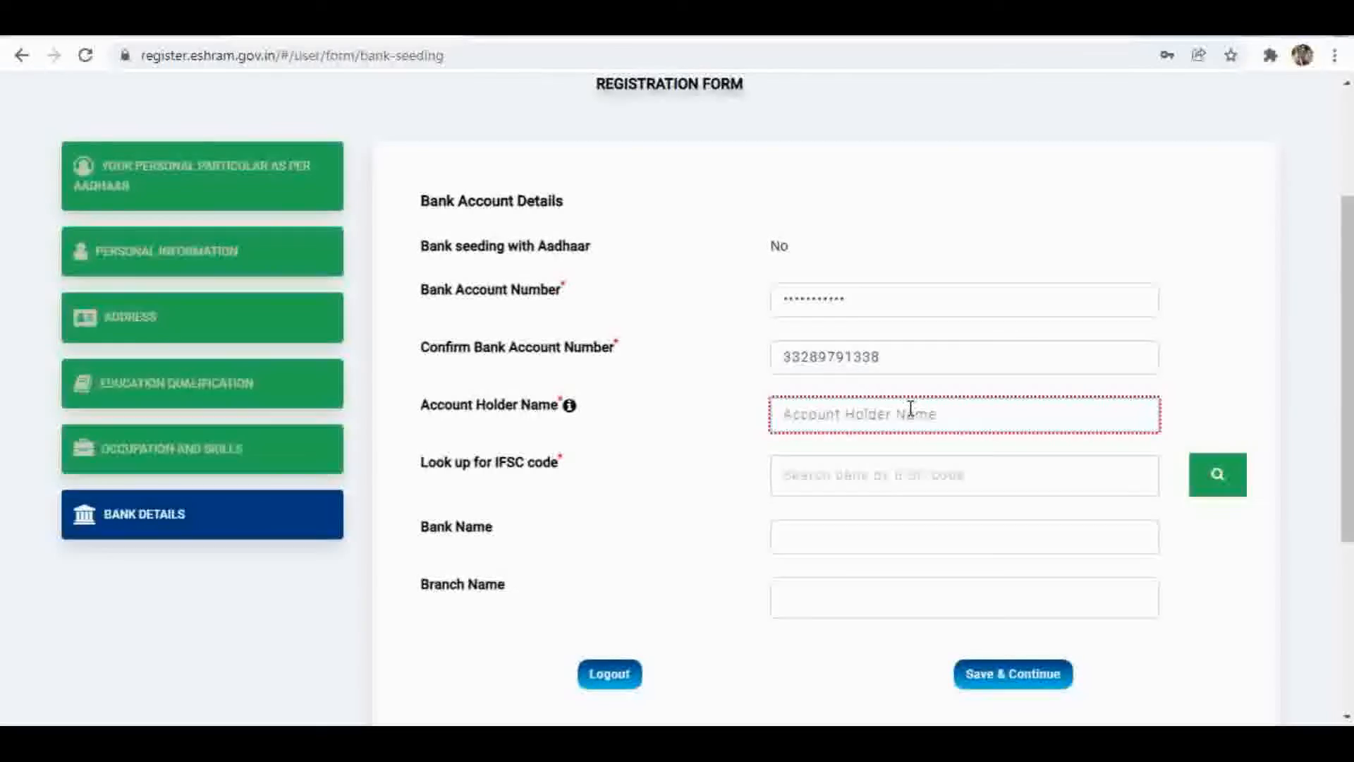
key(Caps_Lock)
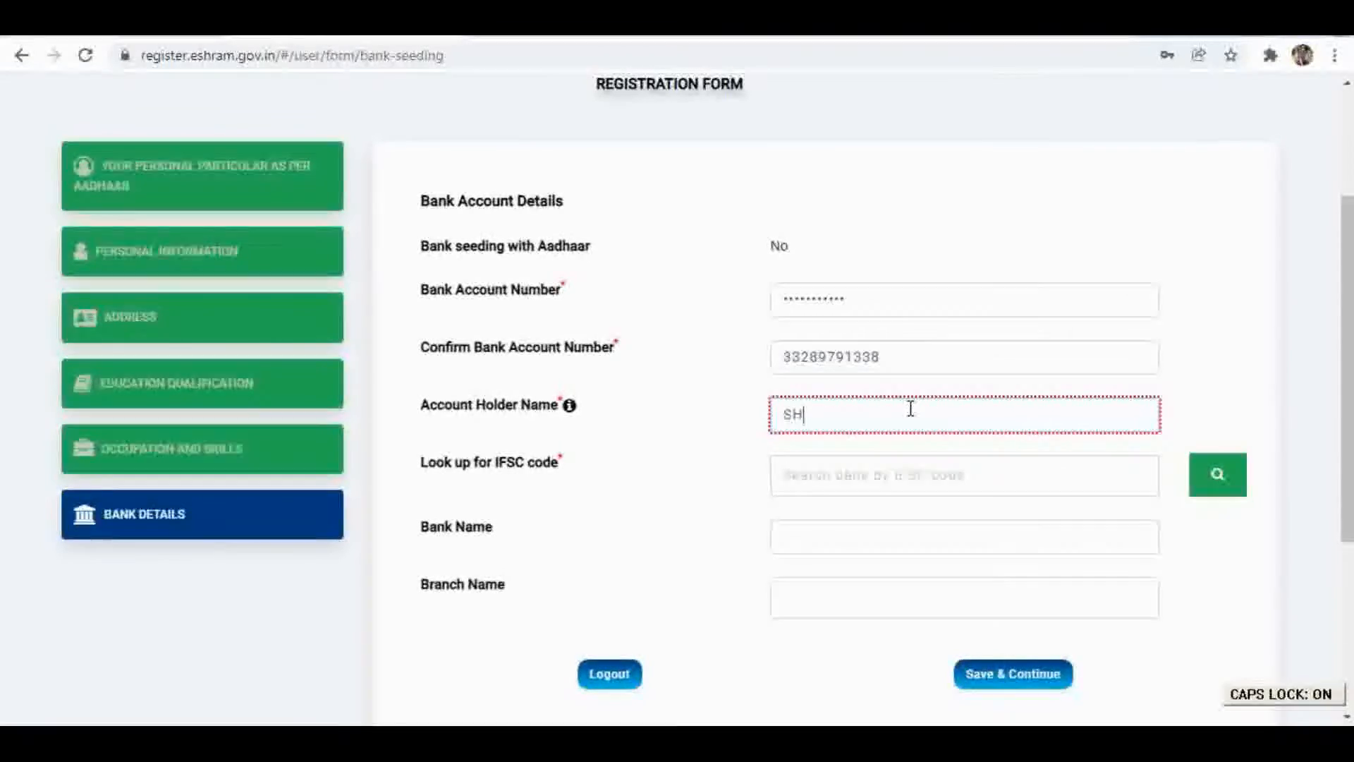
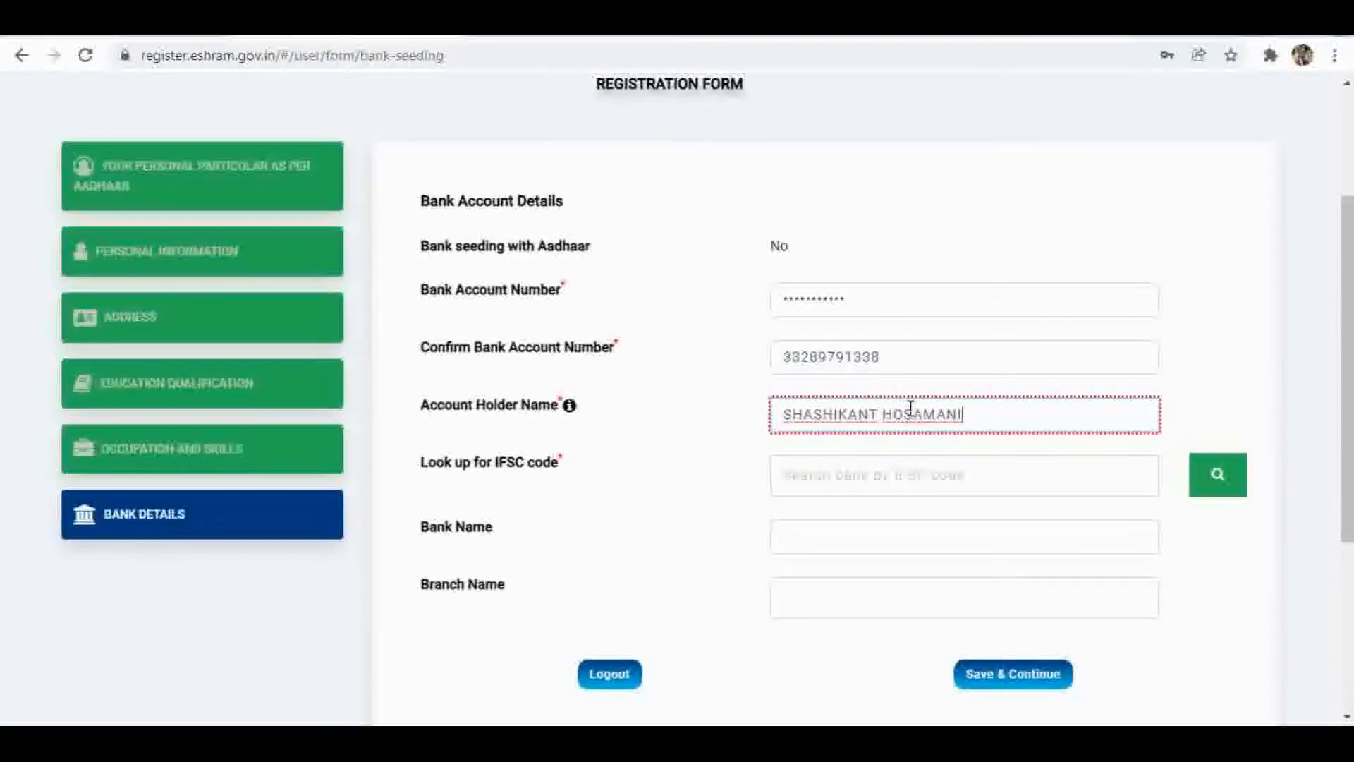
- Look up IFSC SBIN0022029 to get STATE BANK OF INDIA, and change Branch Name to GABBUR
click(1085, 476)
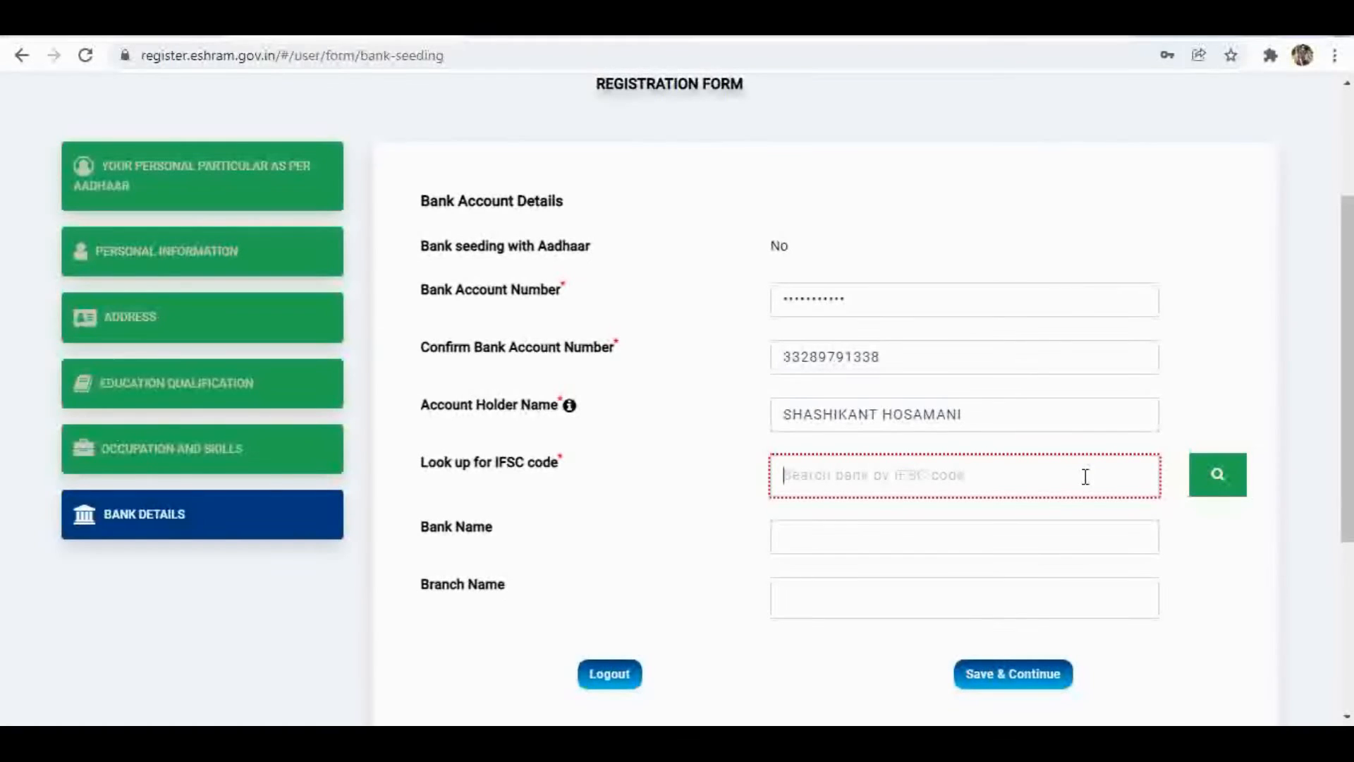
text(SBIN002029)
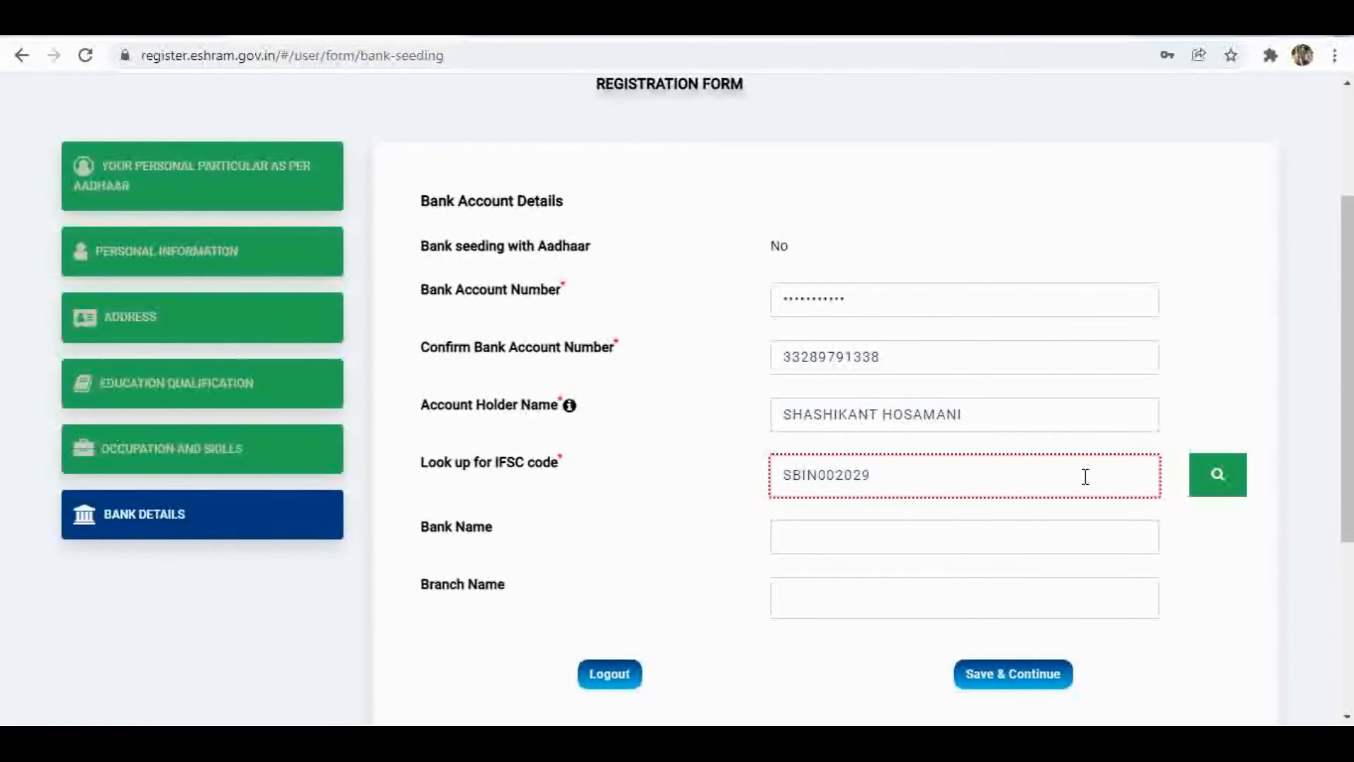
click(1218, 483)
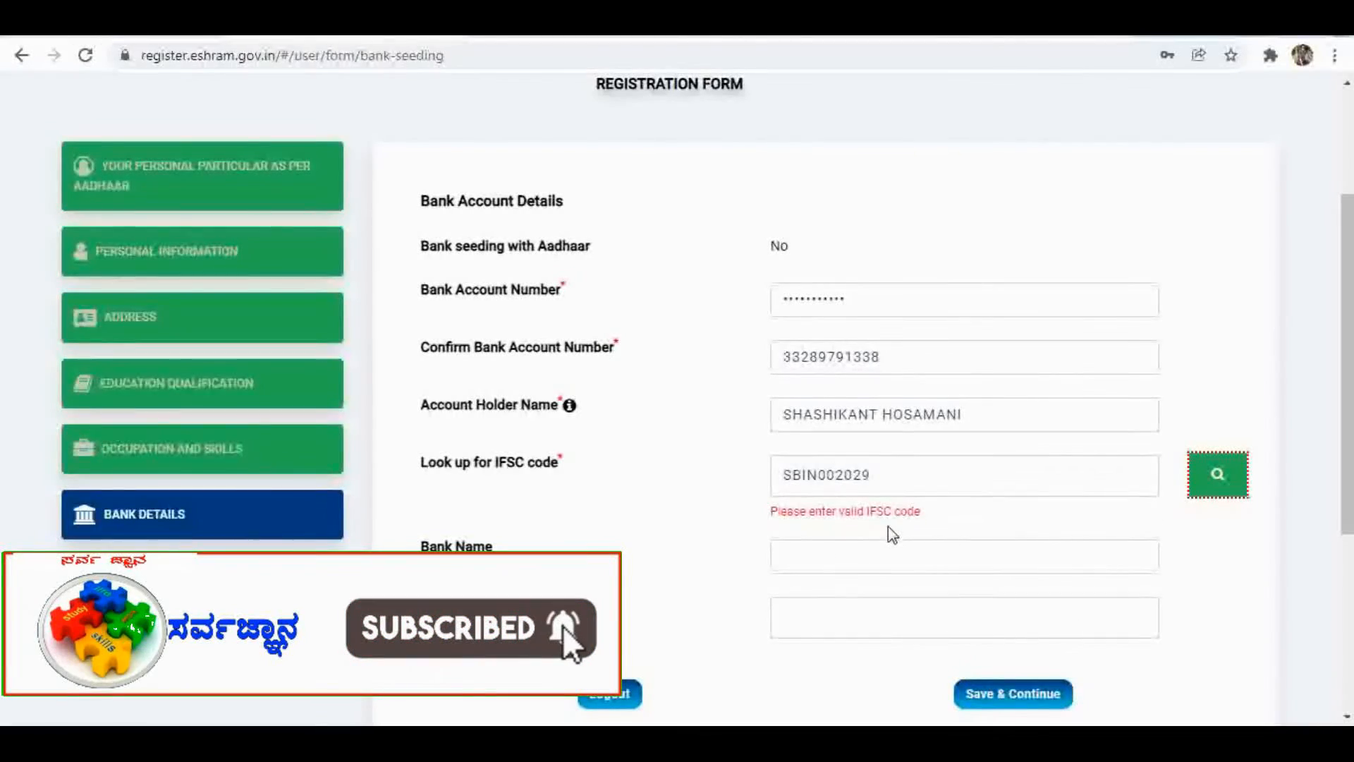
click(878, 477)
drag(874, 476, 767, 465)
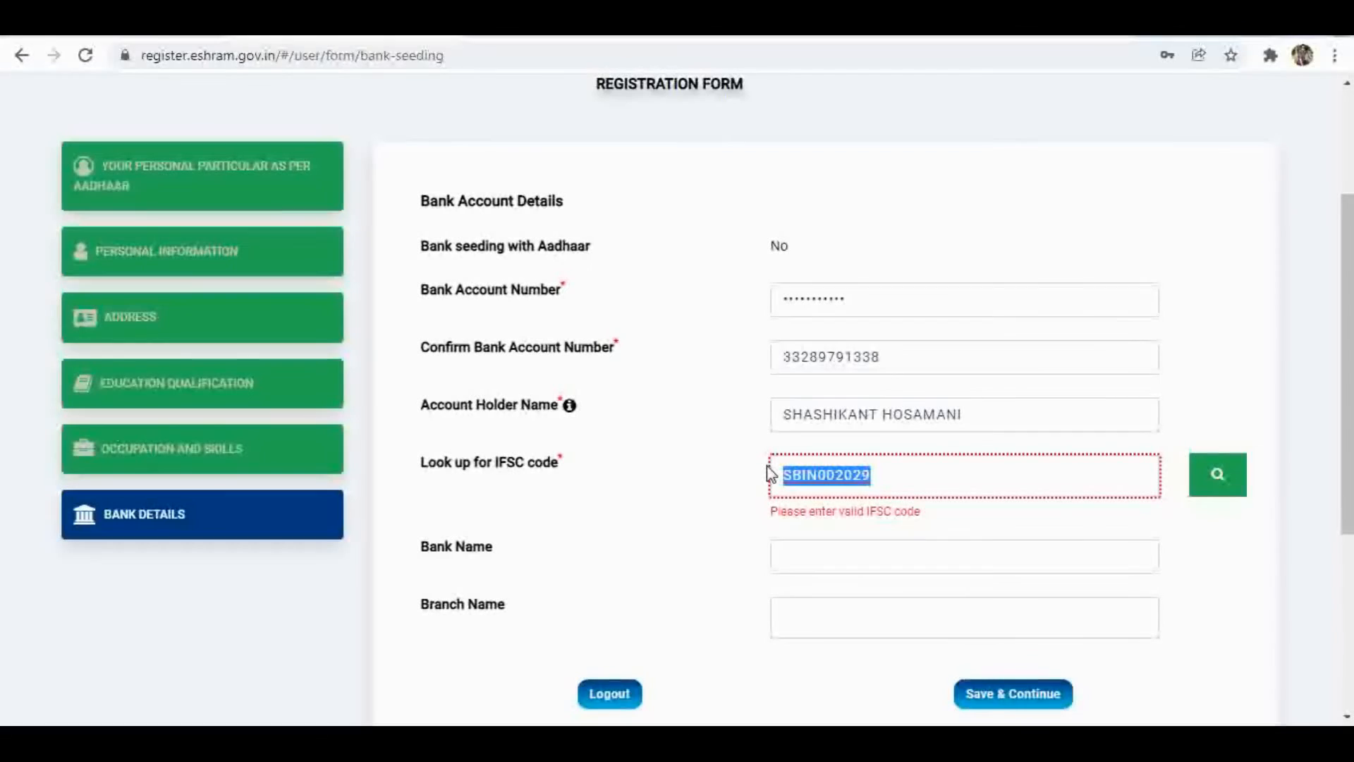
click(894, 484)
key(Left)
key(Left)
key(Left)
text(2)
click(1214, 476)
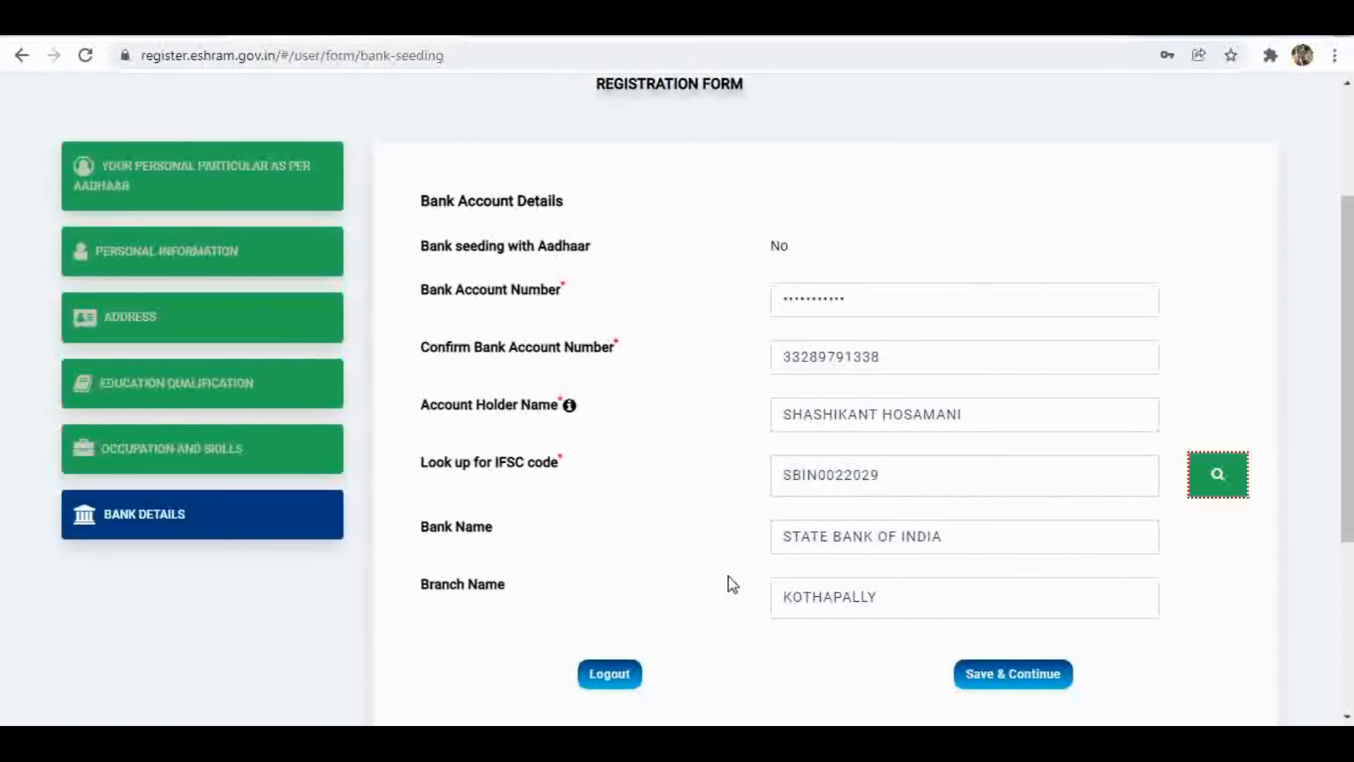
drag(899, 600, 756, 591)
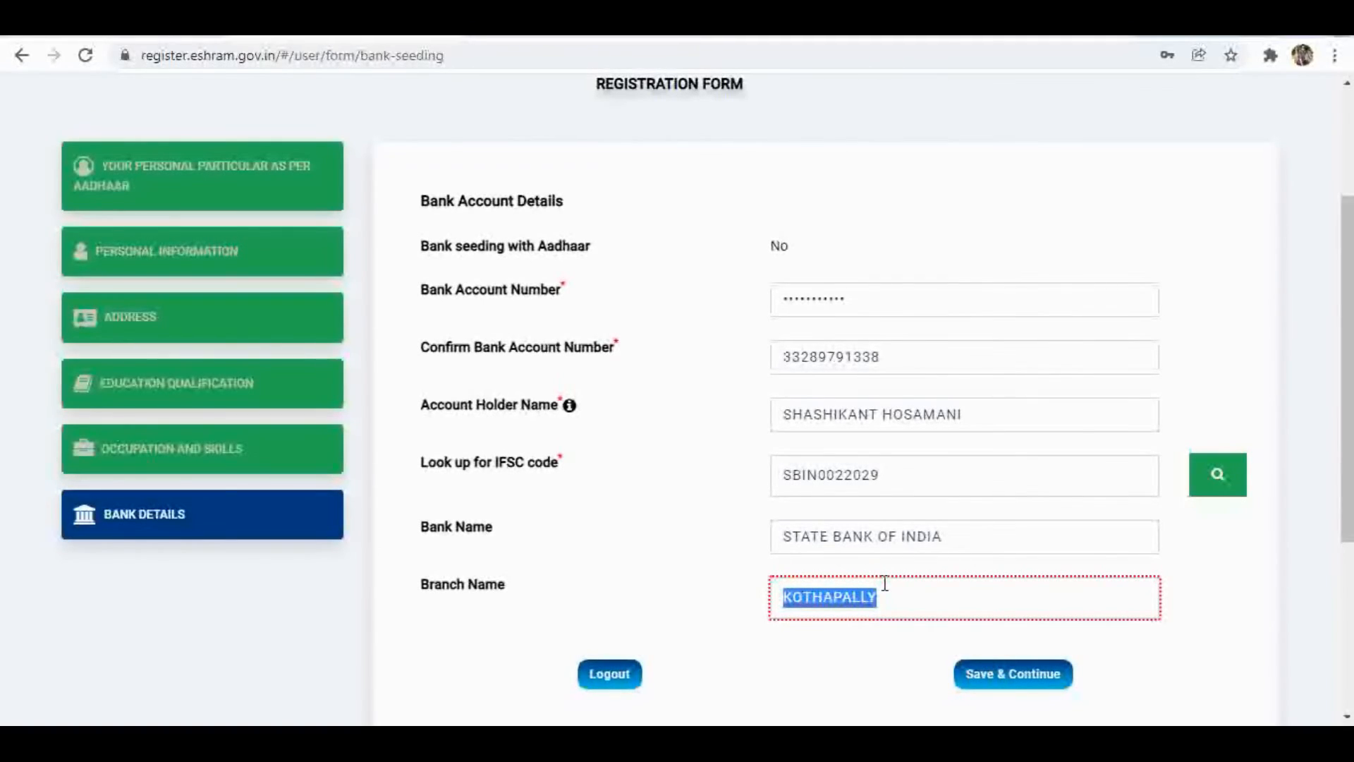
text(GA)
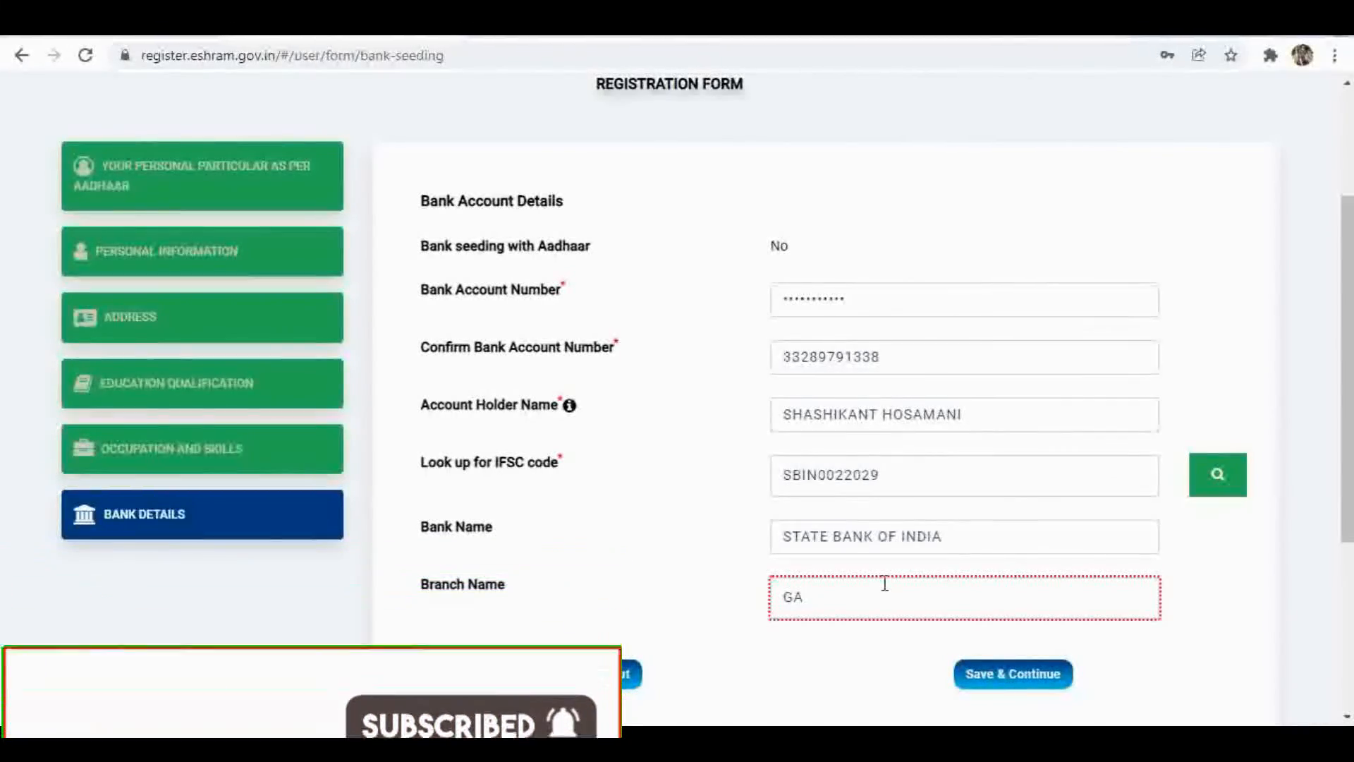
text(BBUR)
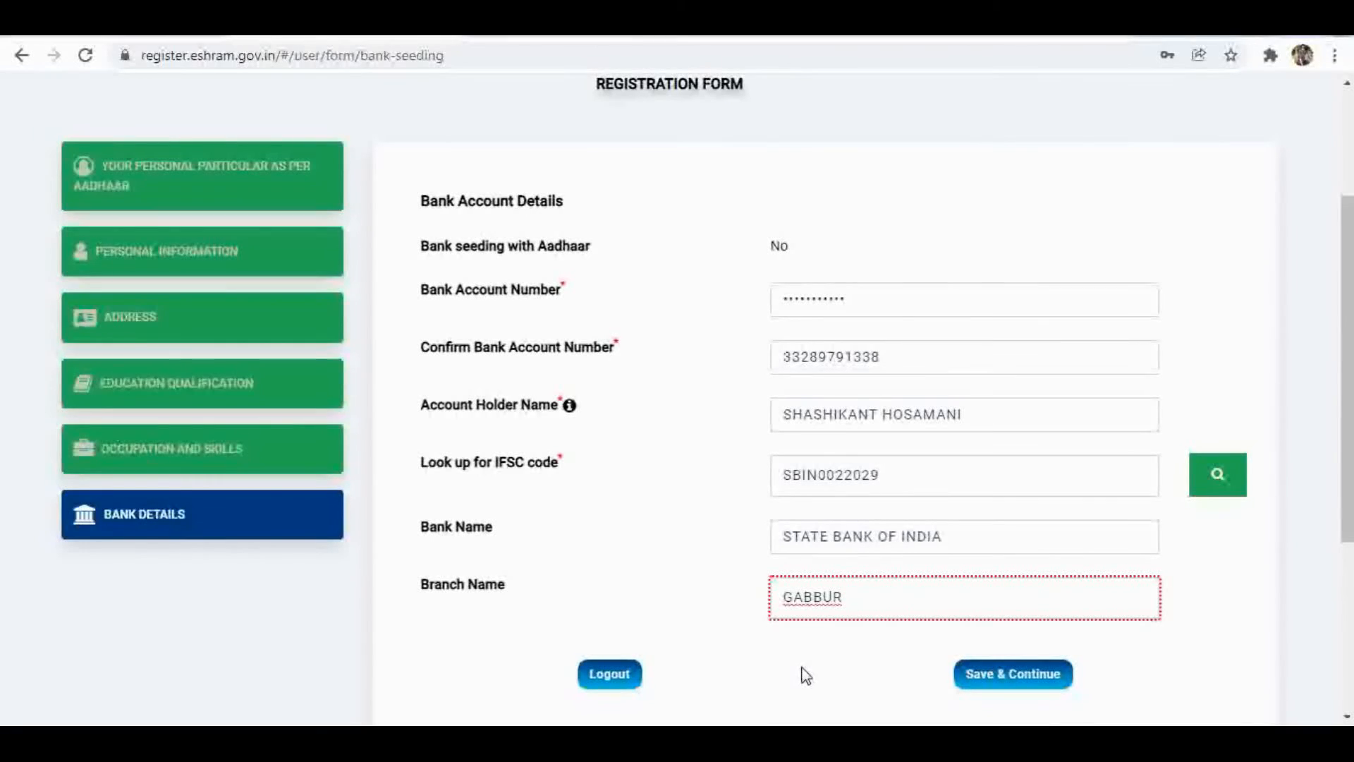
- Save the bank details, decline Chrome's password prompt, and review the registration preview
click(1021, 681)
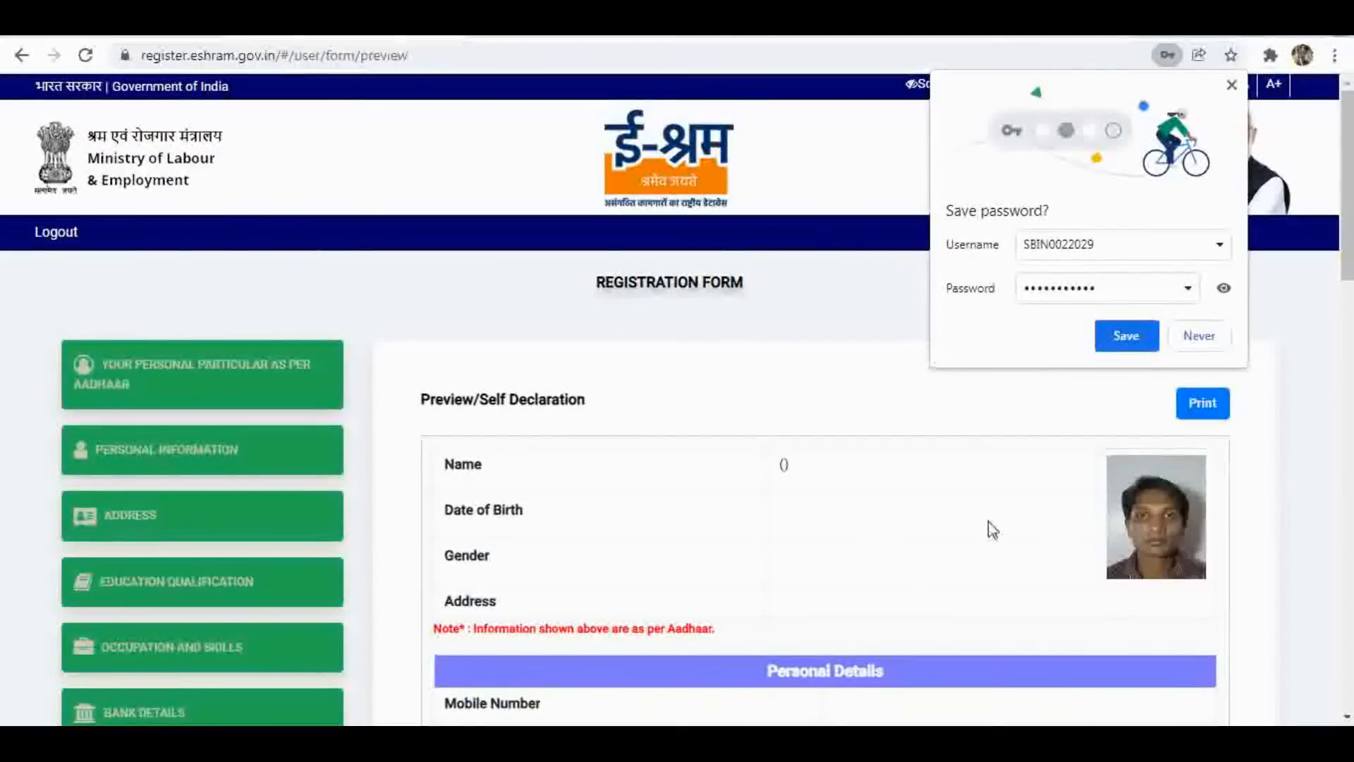
click(1200, 337)
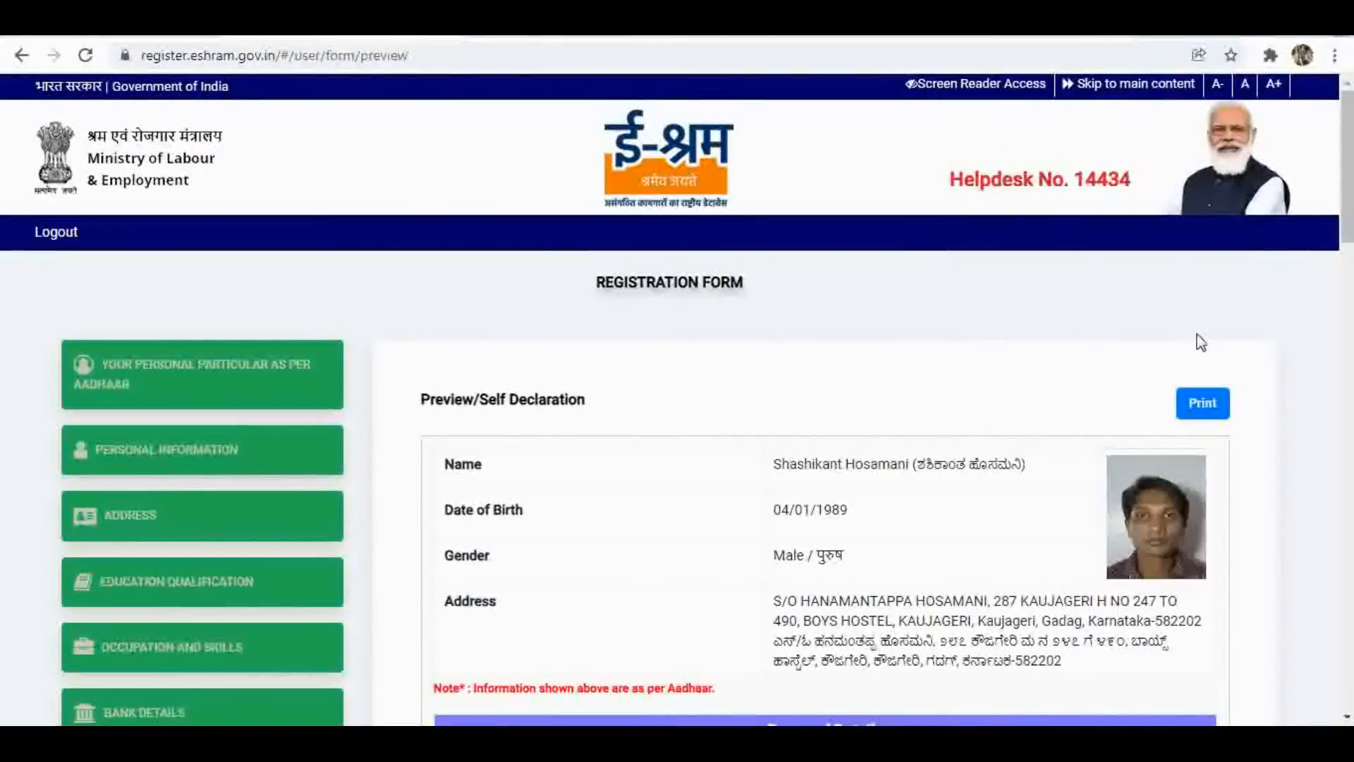
scroll(851, 418, down, 4)
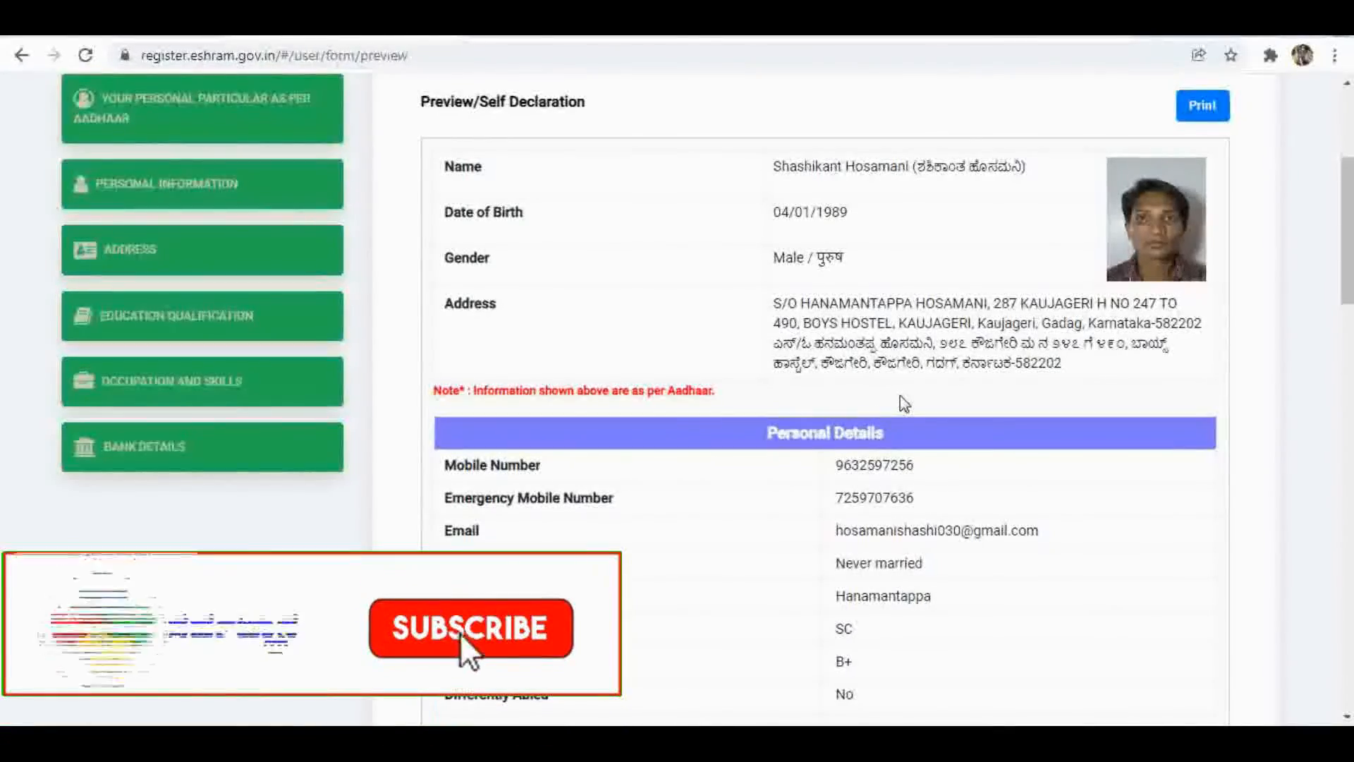
scroll(900, 396, down, 6)
scroll(900, 395, down, 13)
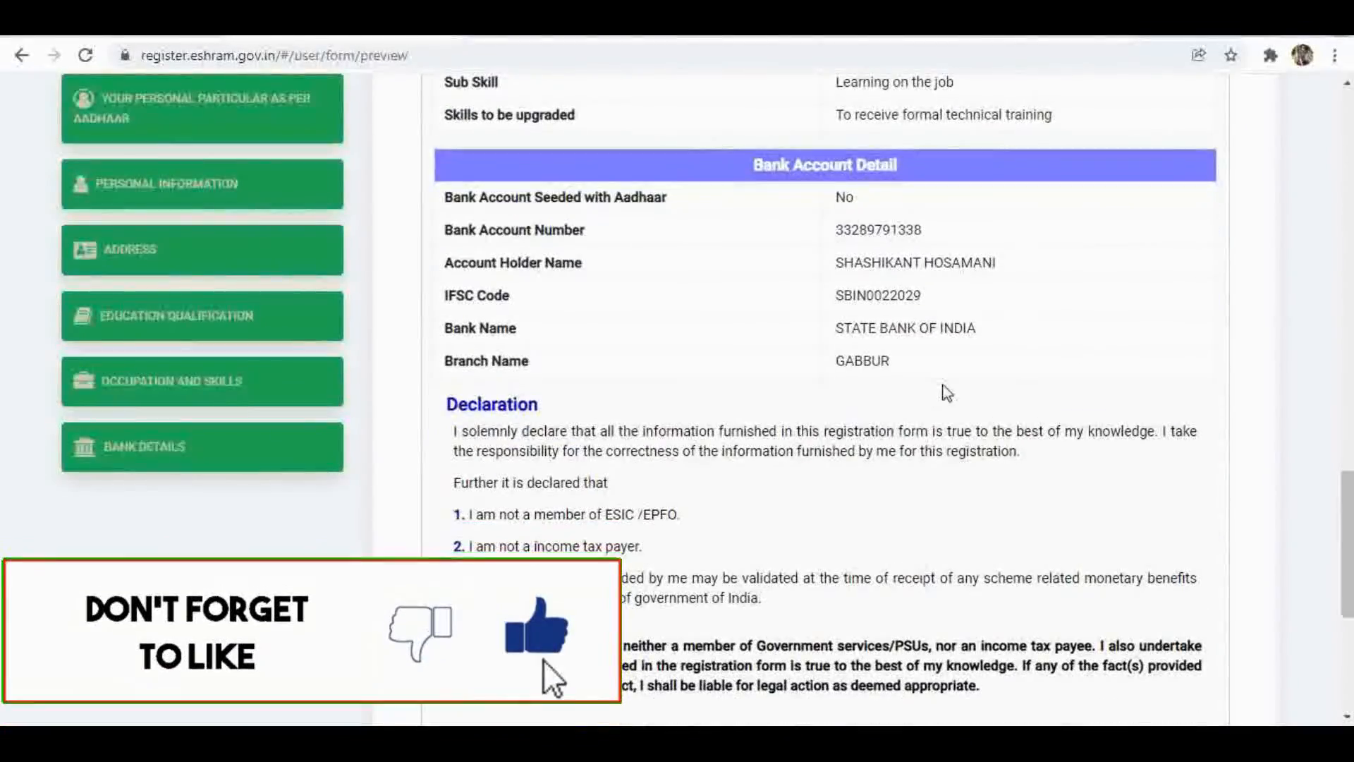
scroll(947, 392, down, 4)
- Accept the self-declaration undertaking and submit the completed registration
click(464, 337)
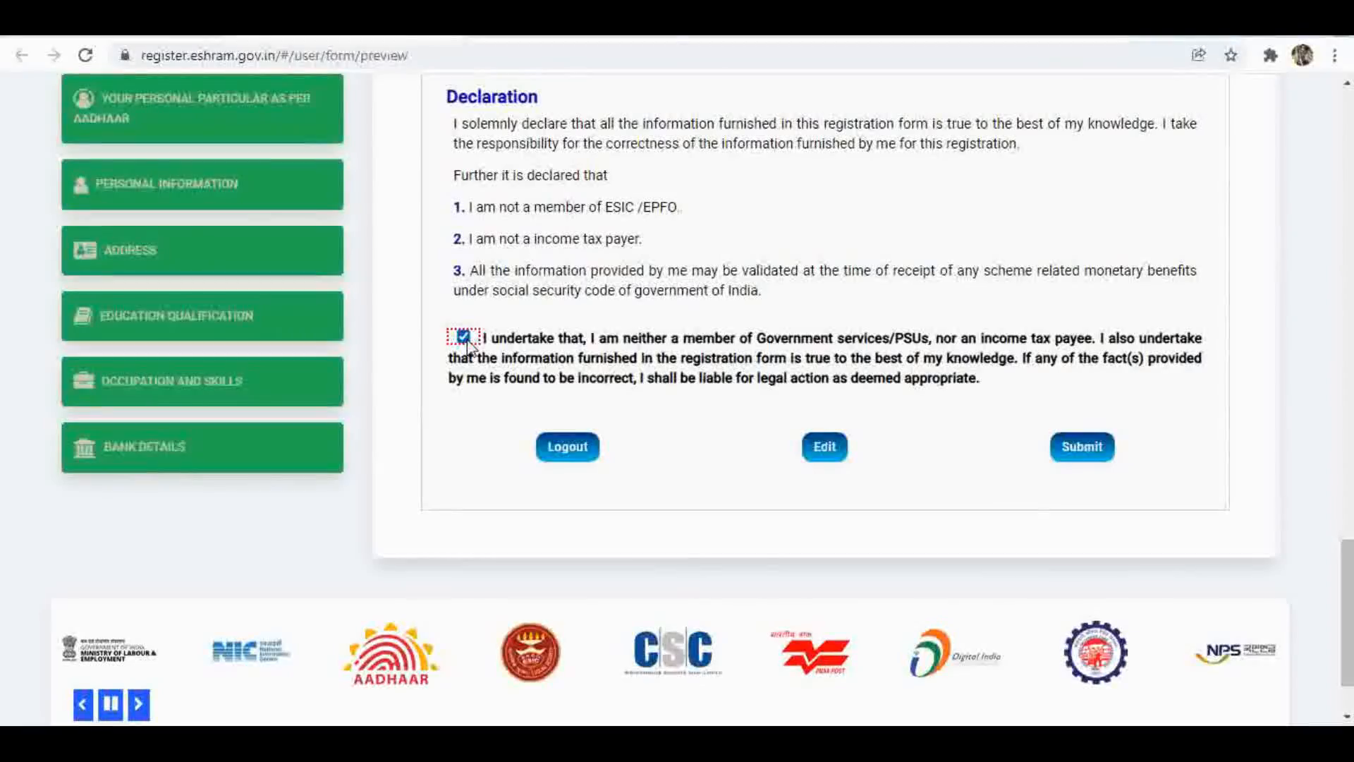
scroll(832, 396, up, 14)
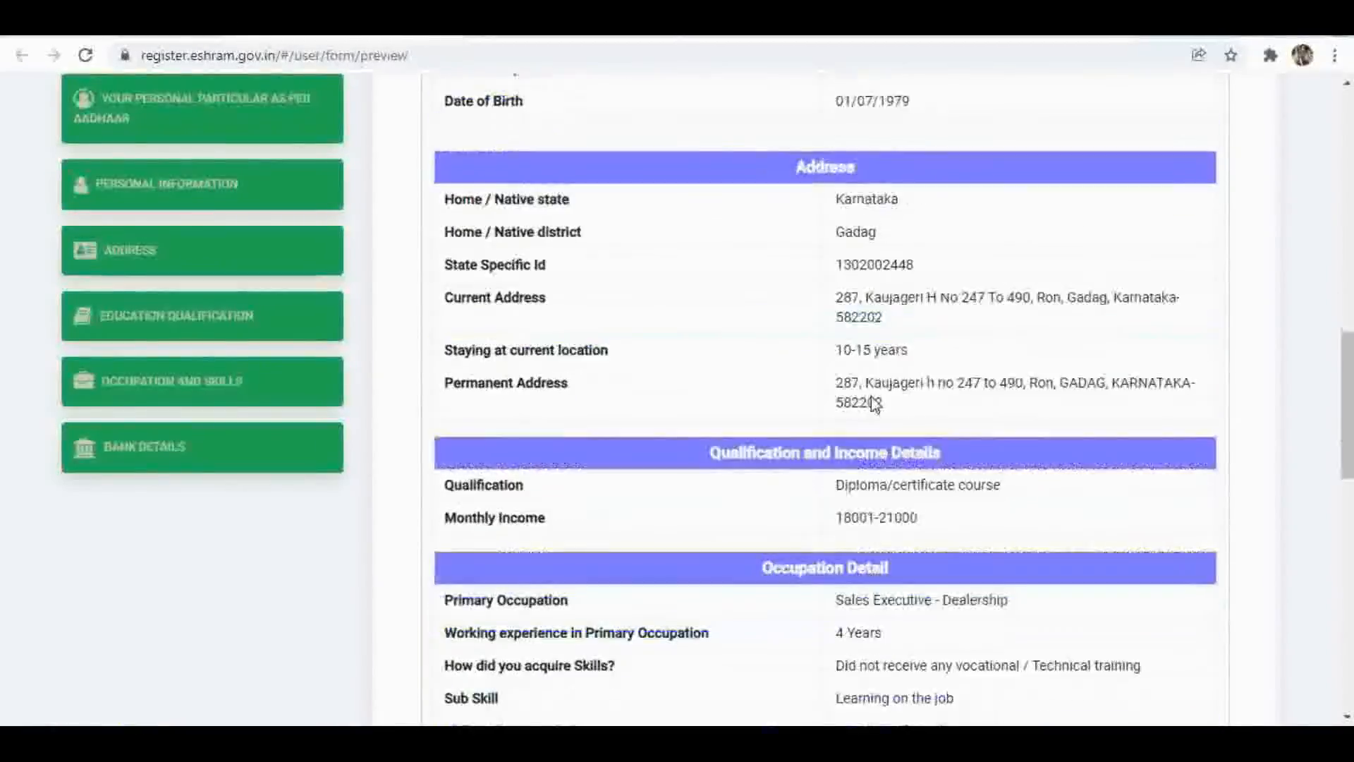
scroll(874, 403, down, 16)
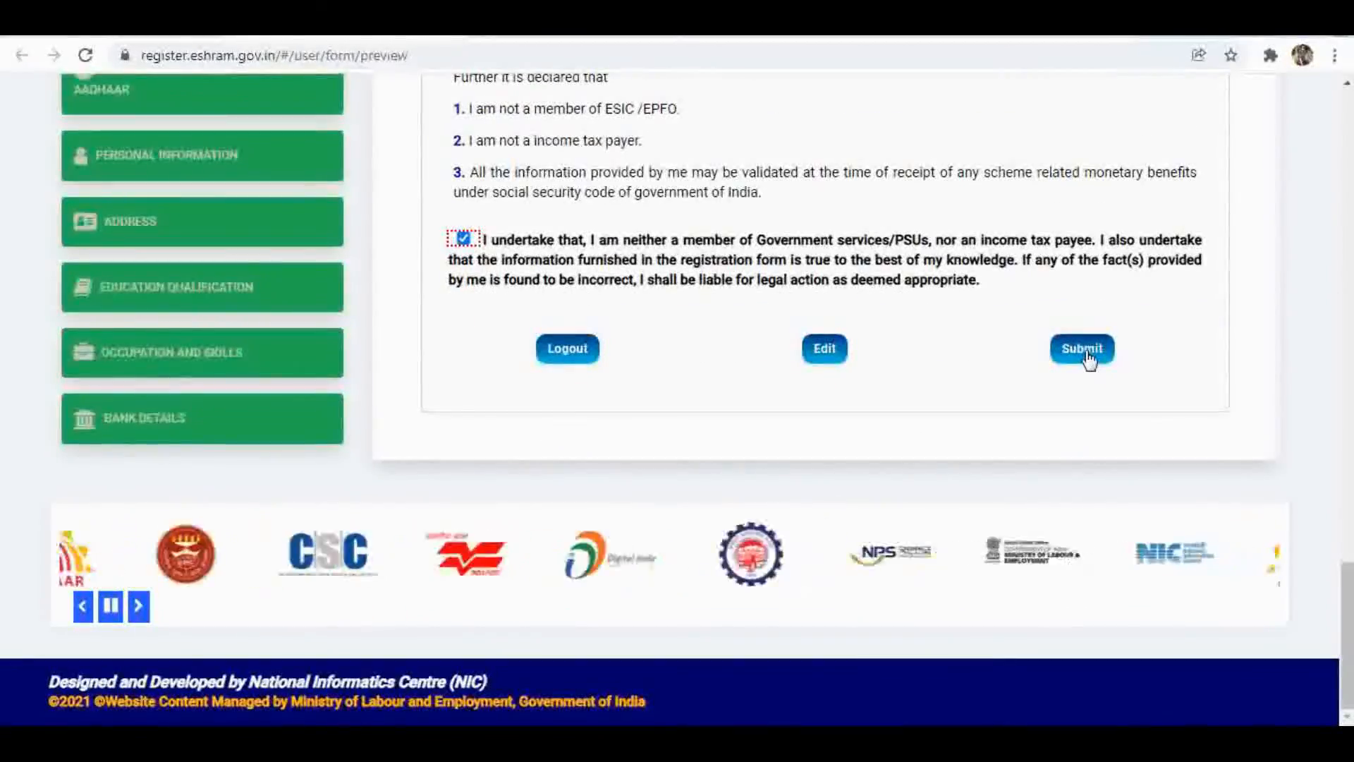
click(1086, 353)
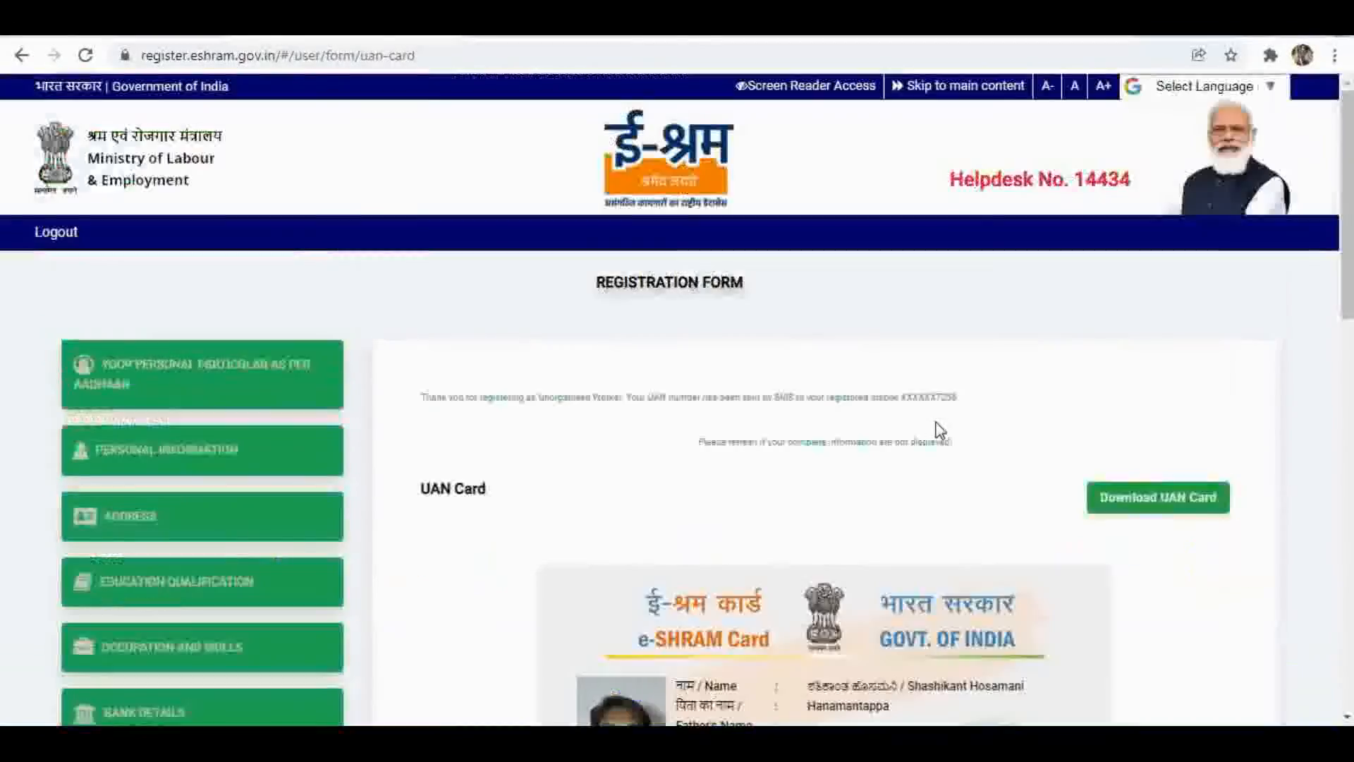
- Review the displayed e-SHRAM card and request the Download UAN Card
scroll(938, 430, down, 7)
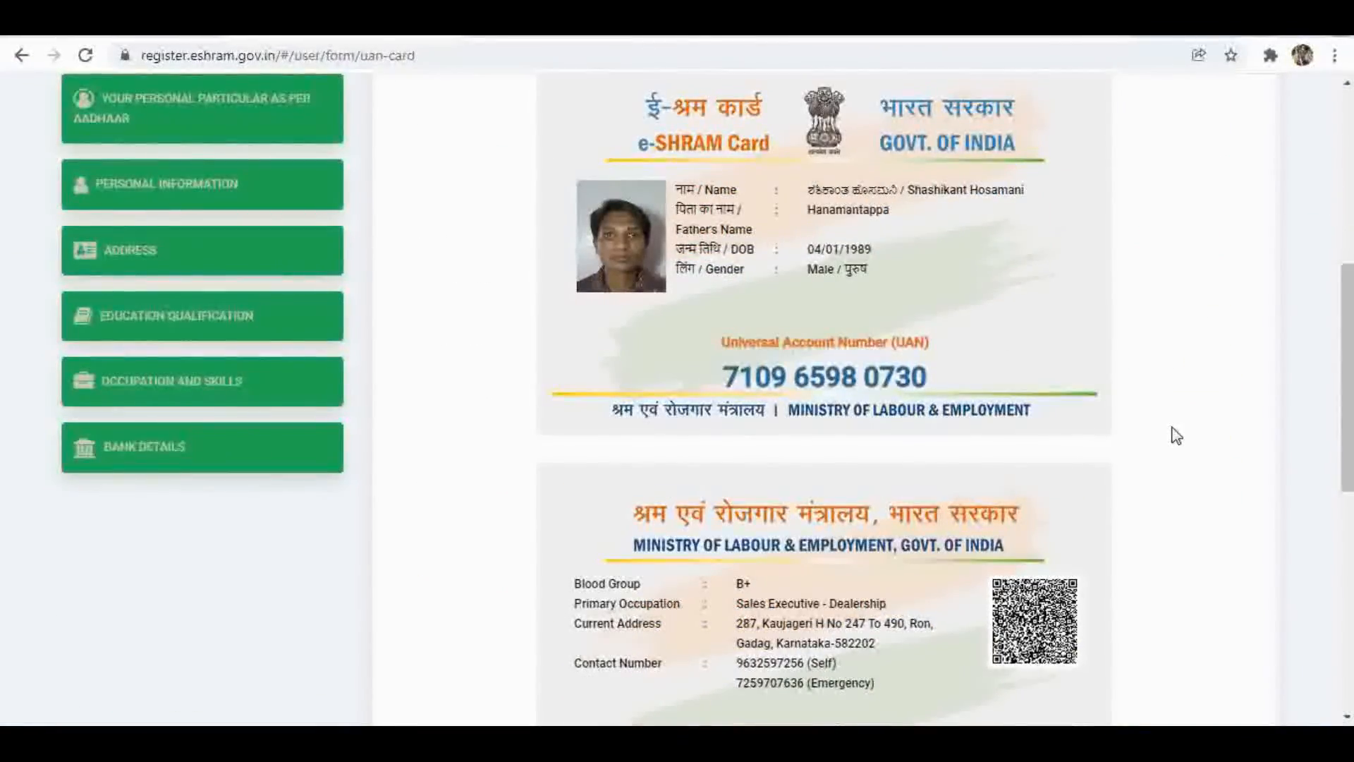
scroll(1140, 448, up, 3)
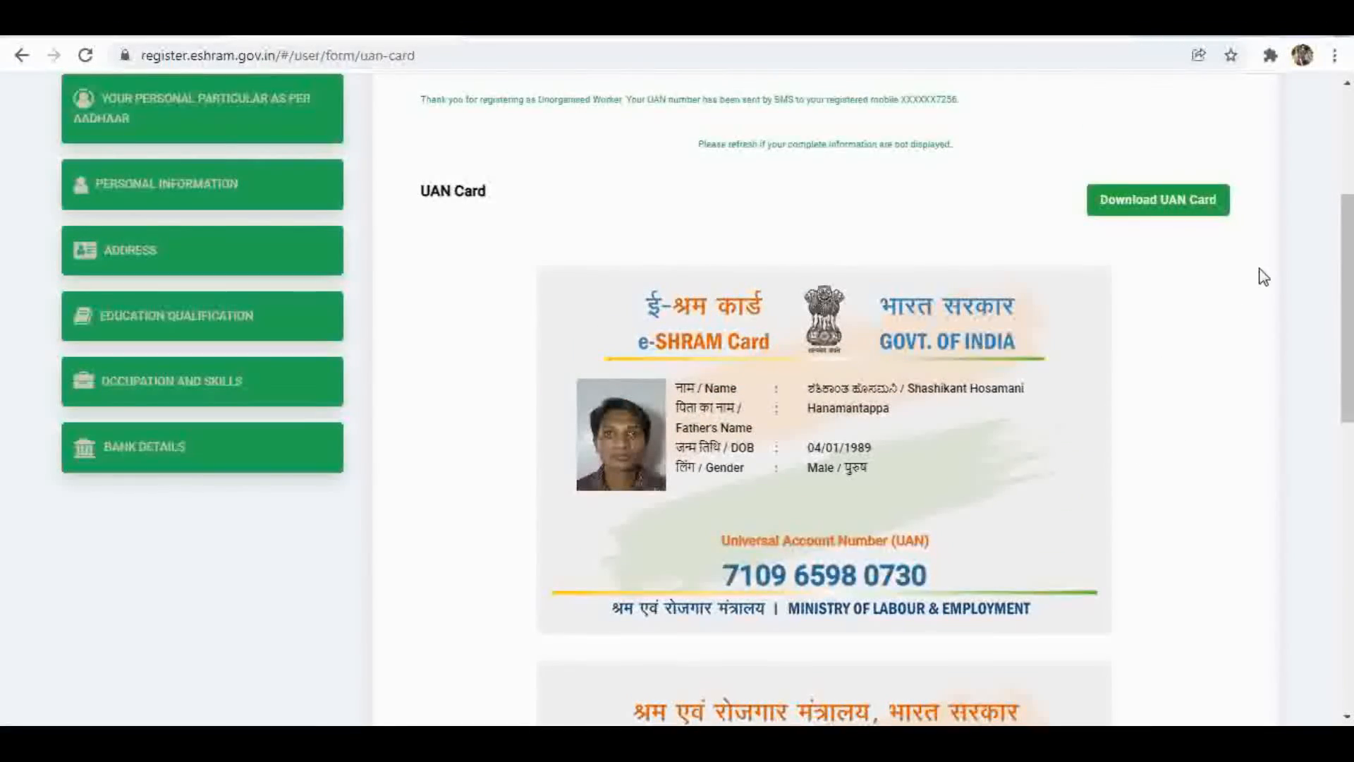
click(1149, 211)
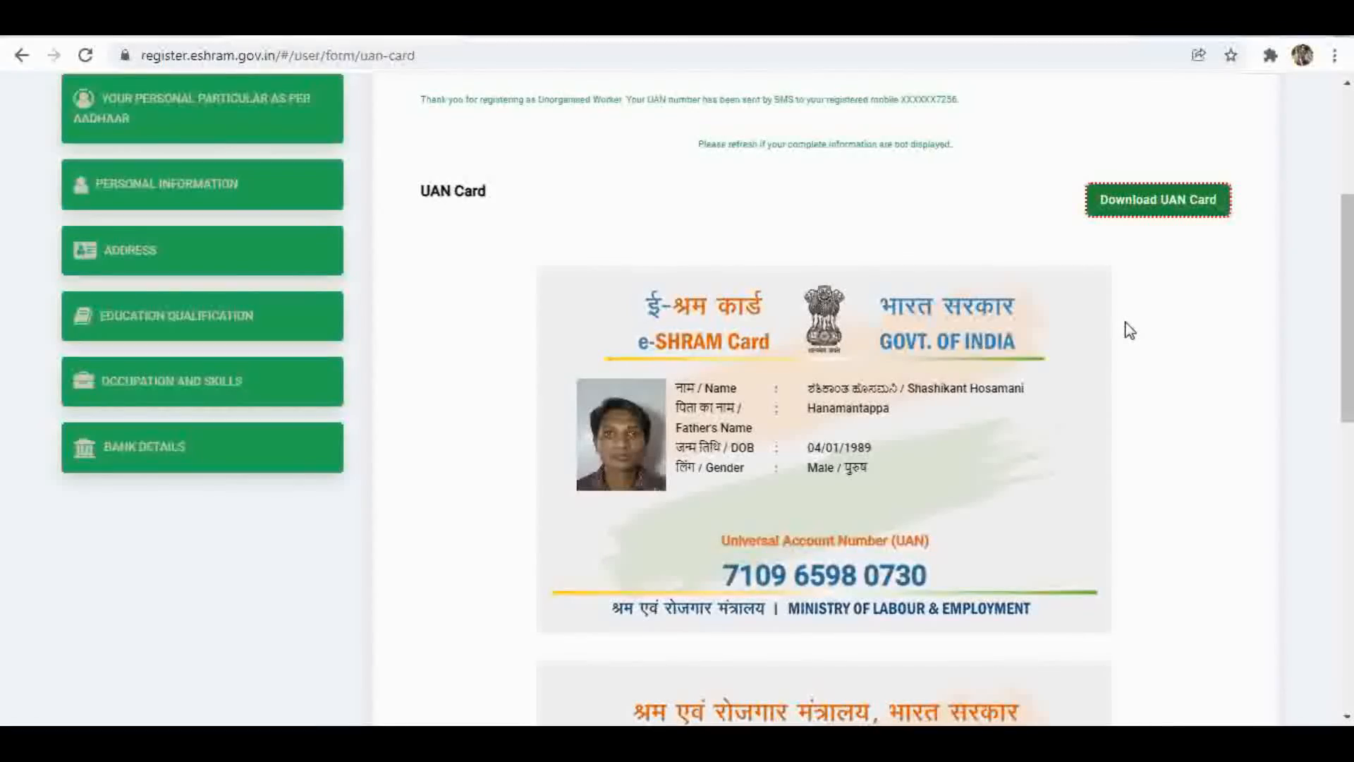